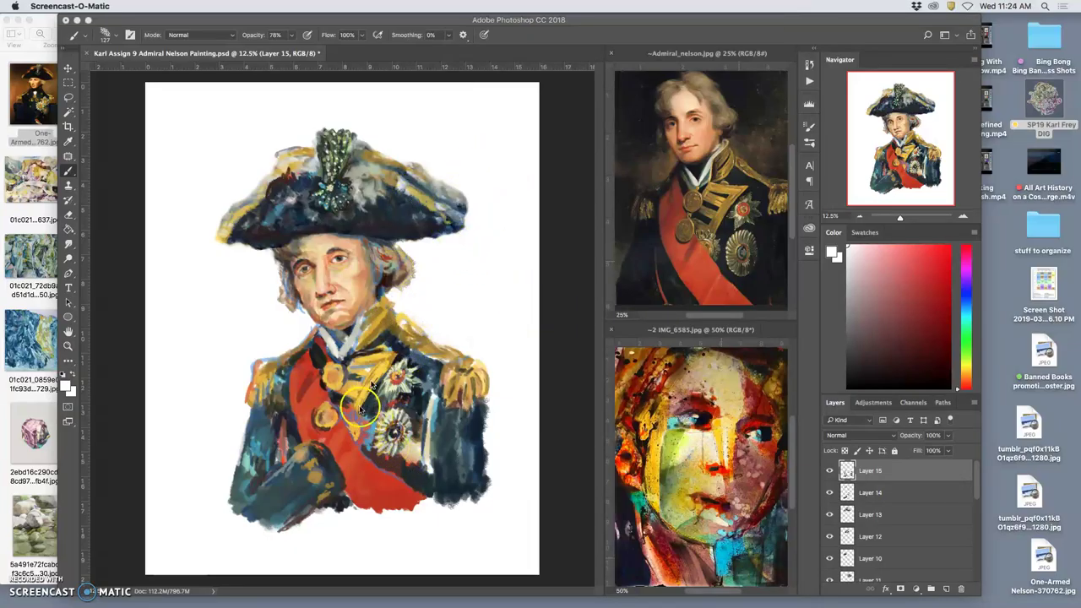
On Layer 15, tidy the coat's lower edge with white and touch up the sash with reds sampled from the painting.
mouse_move(486, 470)
mouse_down()
mouse_move(429, 495)
mouse_move(490, 485)
mouse_move(437, 500)
mouse_up()
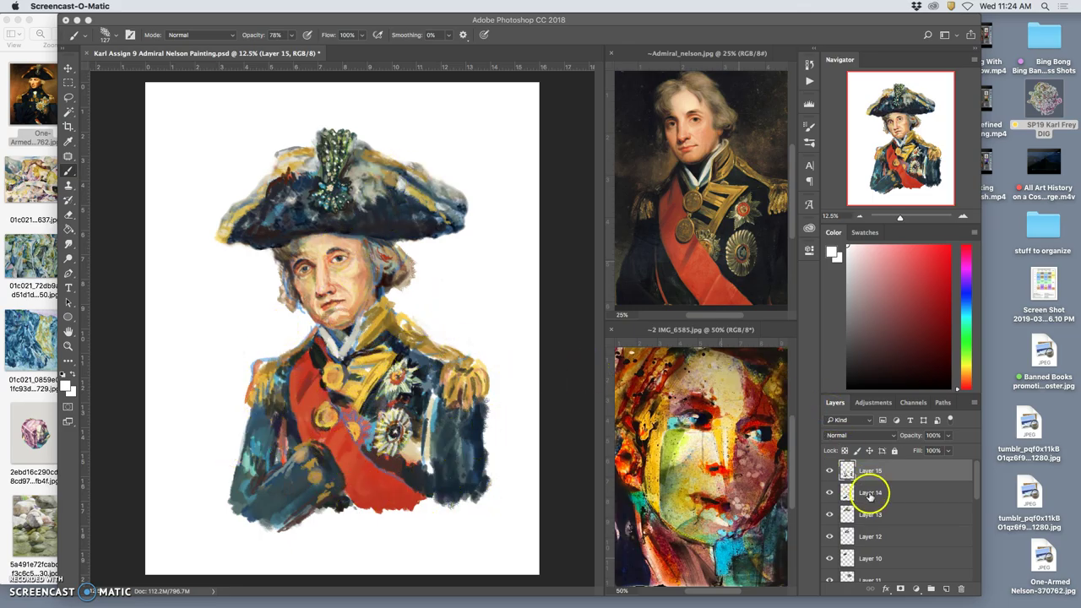
click(890, 478)
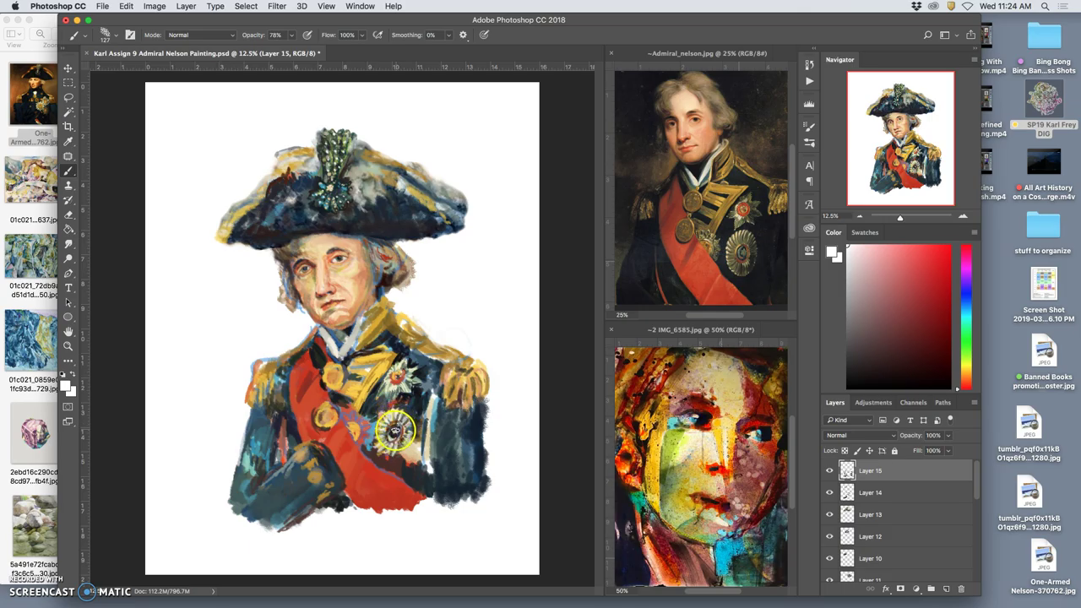
alt+click(406, 439)
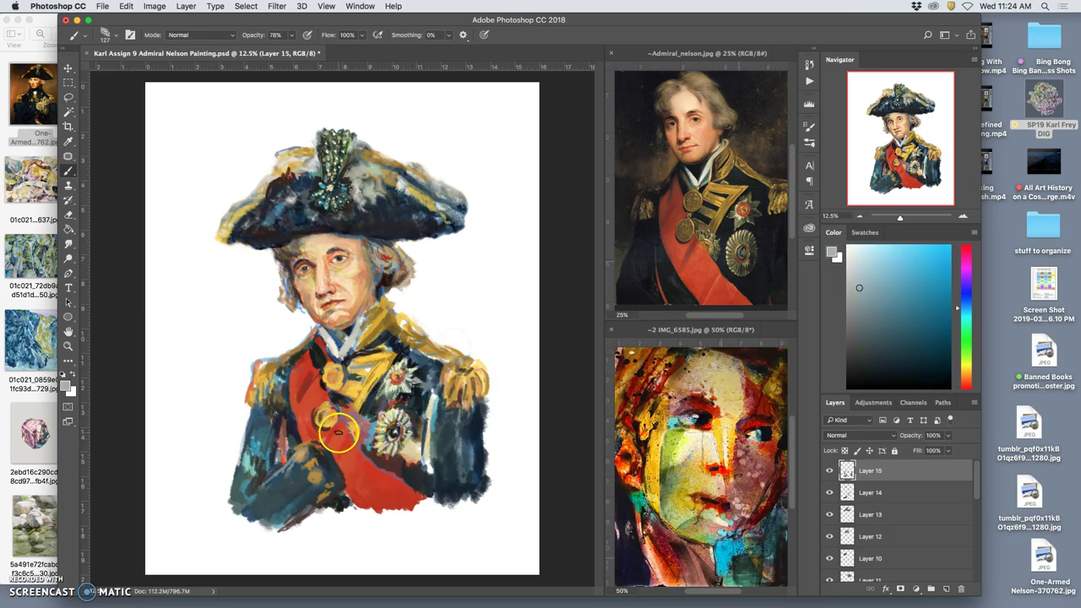
alt+click(323, 353)
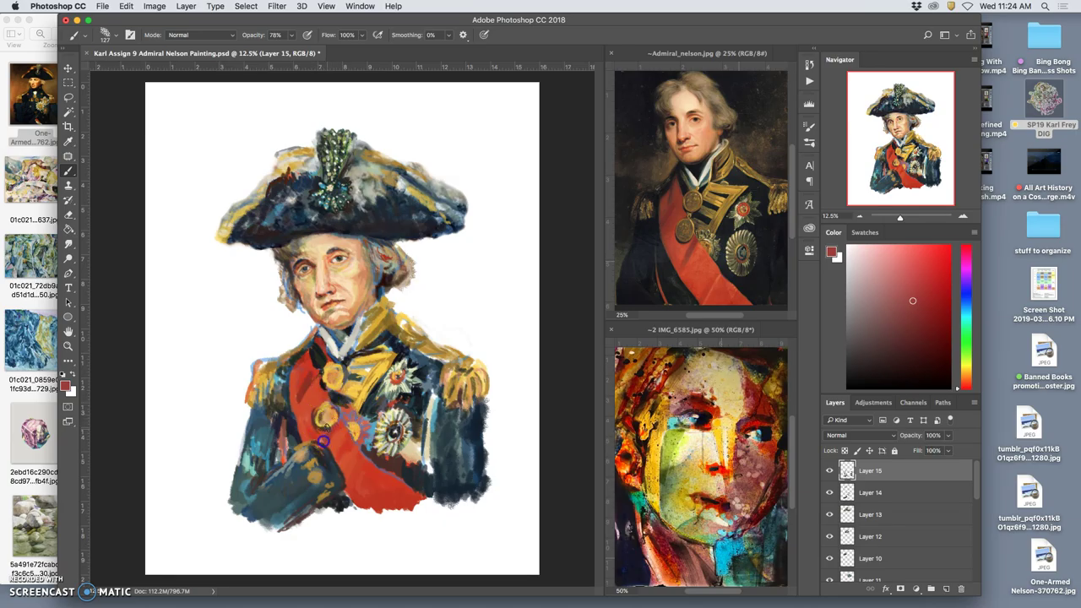
alt+click(324, 348)
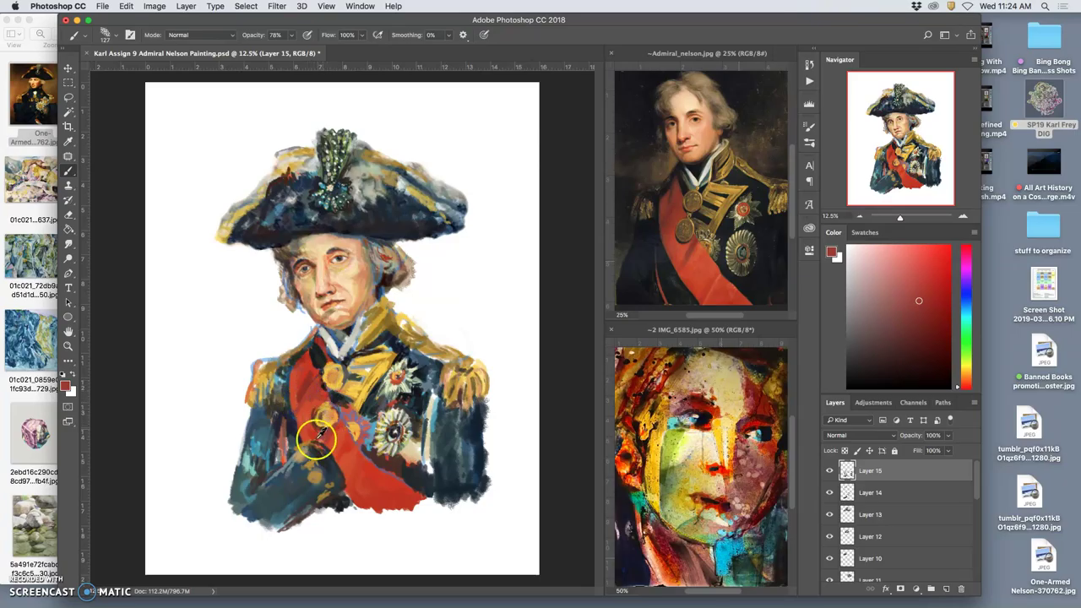
alt+click(311, 434)
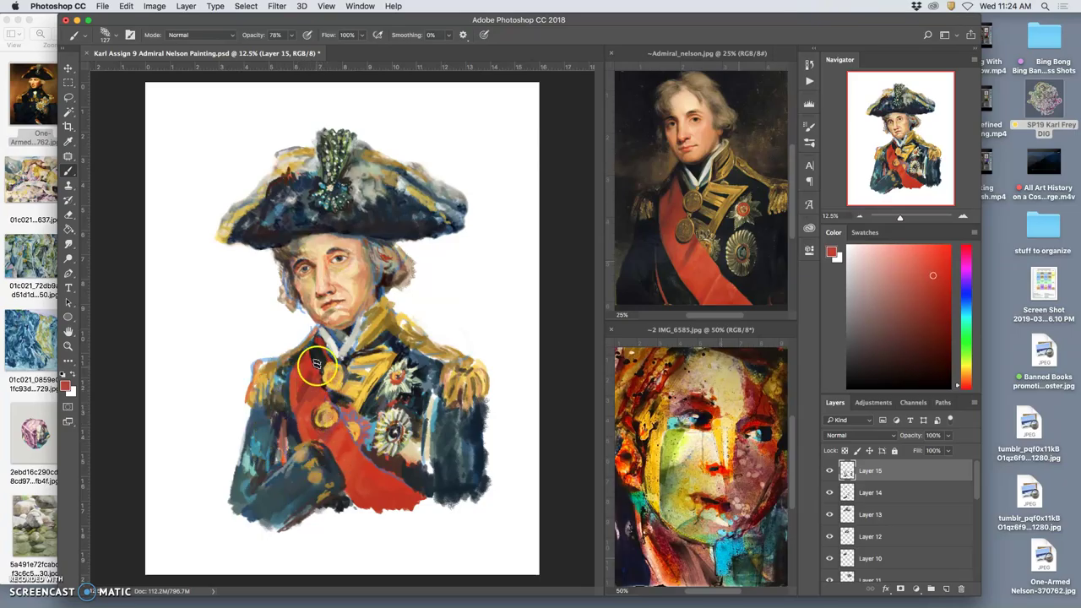
Lower the brush opacity to 51% and shade the red sash and its medals with sampled reds and near-black tones.
click(291, 36)
alt+click(338, 443)
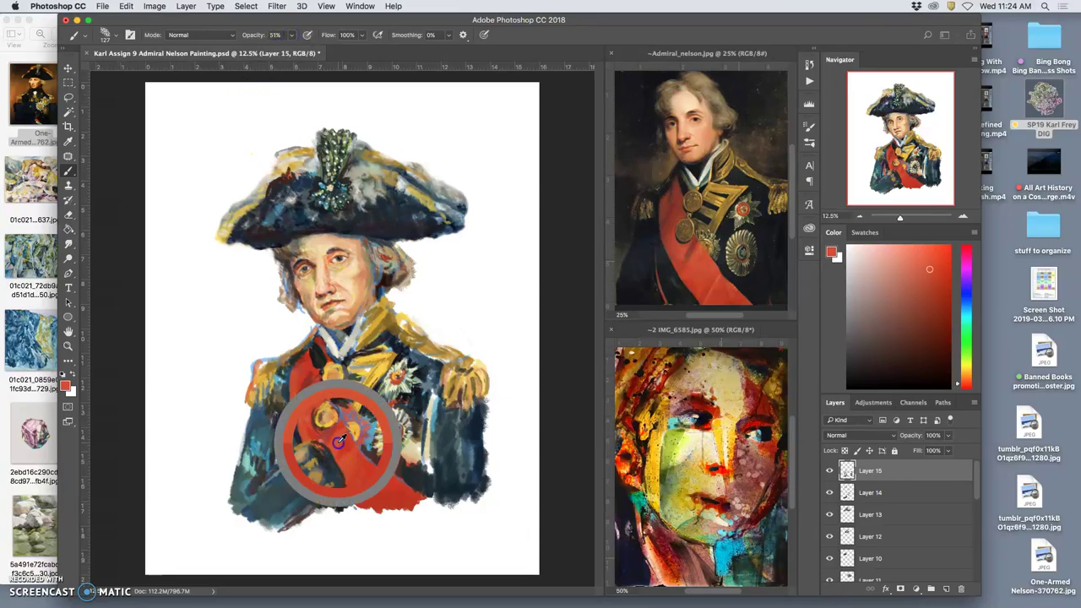
alt+click(305, 359)
alt+click(305, 363)
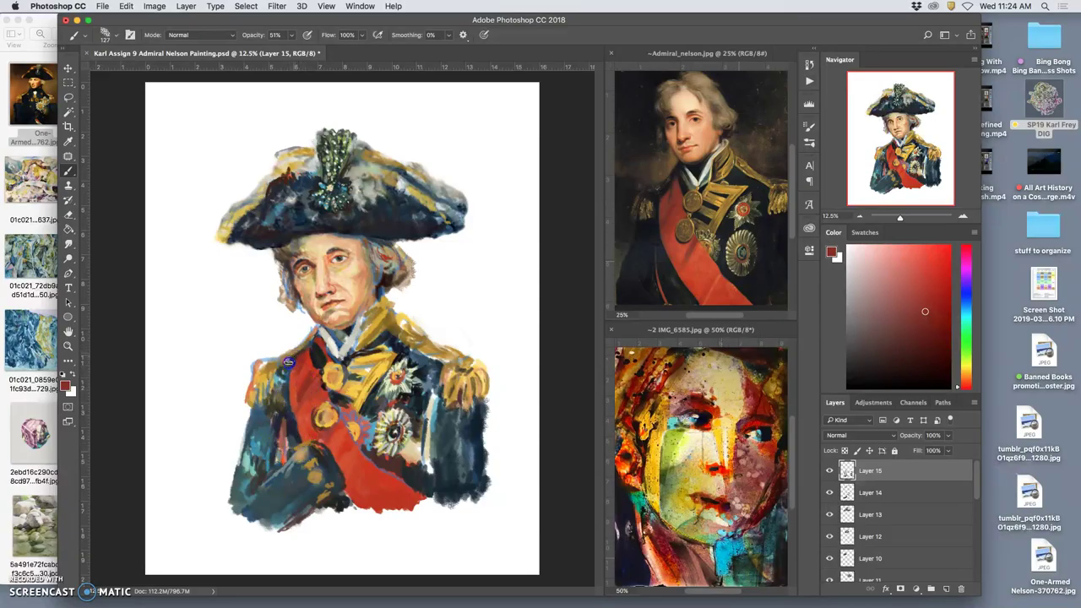
mouse_move(288, 362)
alt+mouse_down()
mouse_move(273, 386)
mouse_move(284, 397)
mouse_move(290, 374)
mouse_move(342, 408)
alt+mouse_up()
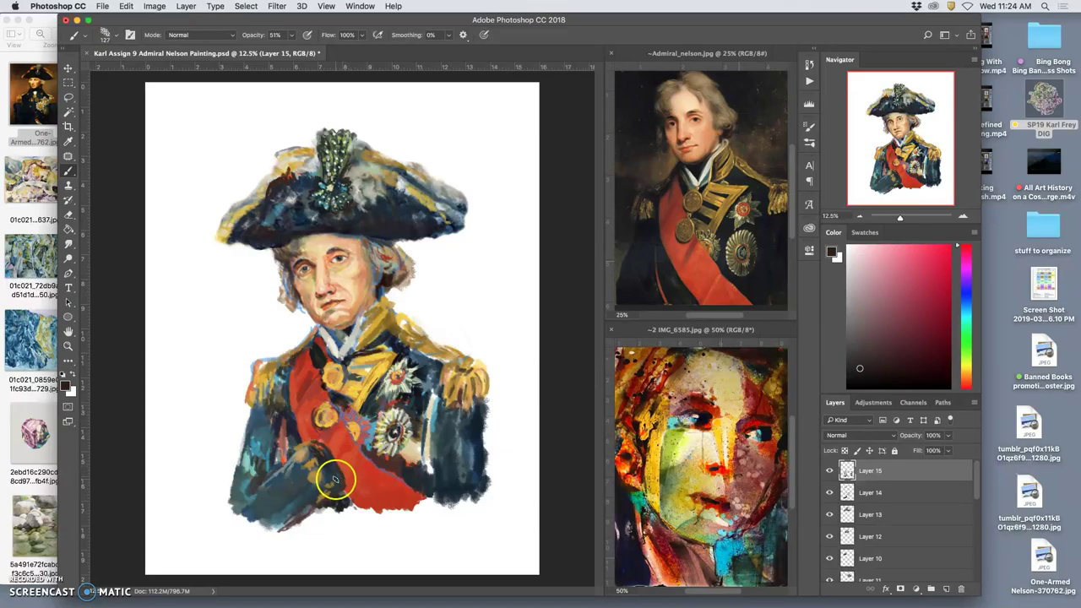
alt+drag(364, 432, 355, 414)
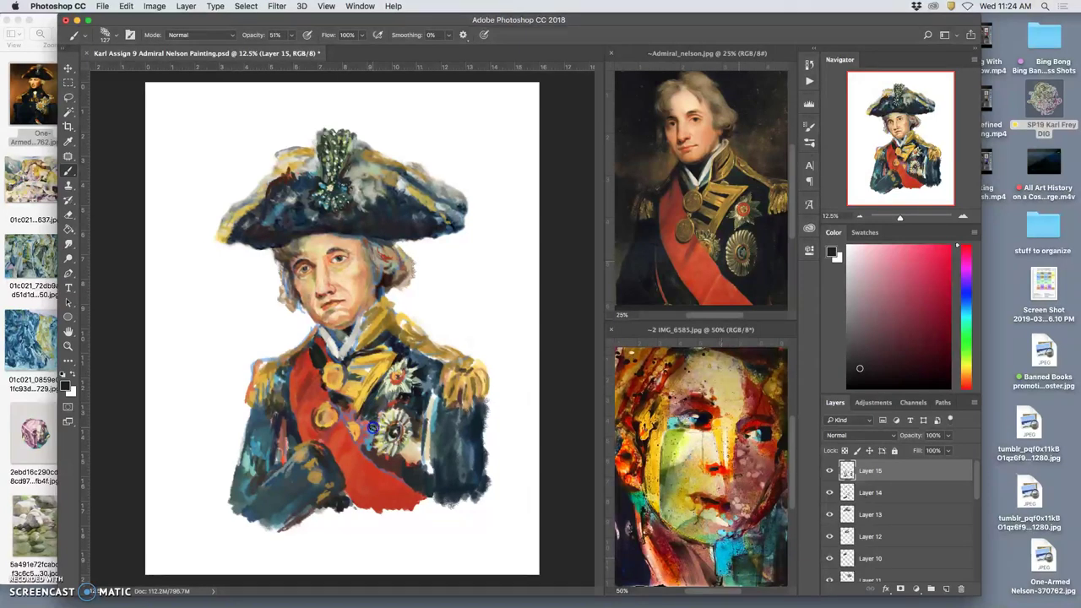
Sample mint green from the IMG_6585 reference and paint accents on the coat beneath the large star medal.
alt+click(349, 507)
alt+drag(349, 507, 713, 541)
alt+click(711, 542)
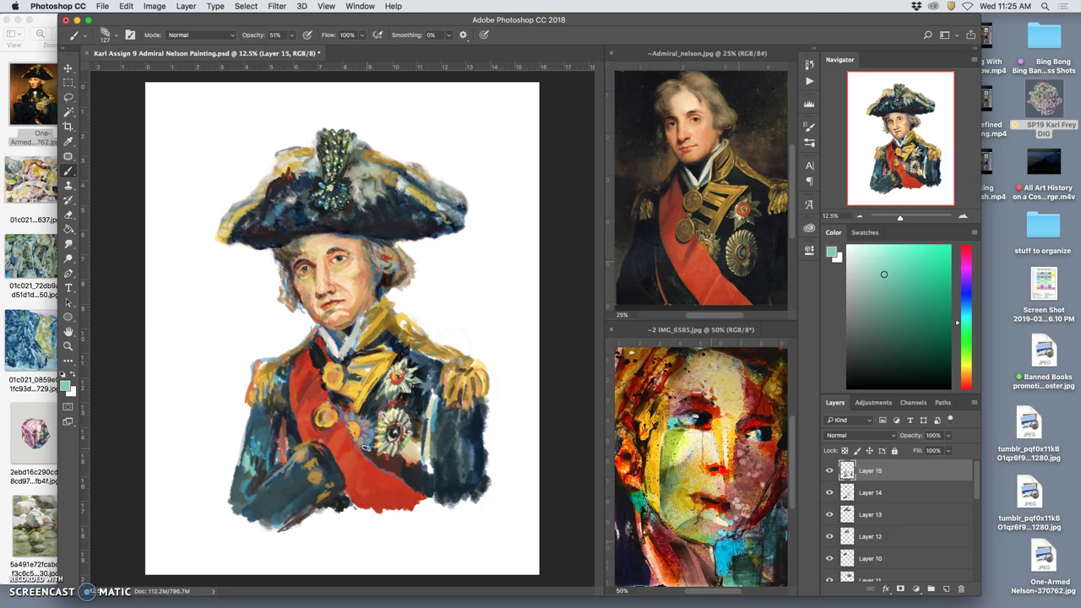
drag(385, 456, 406, 451)
alt+click(403, 465)
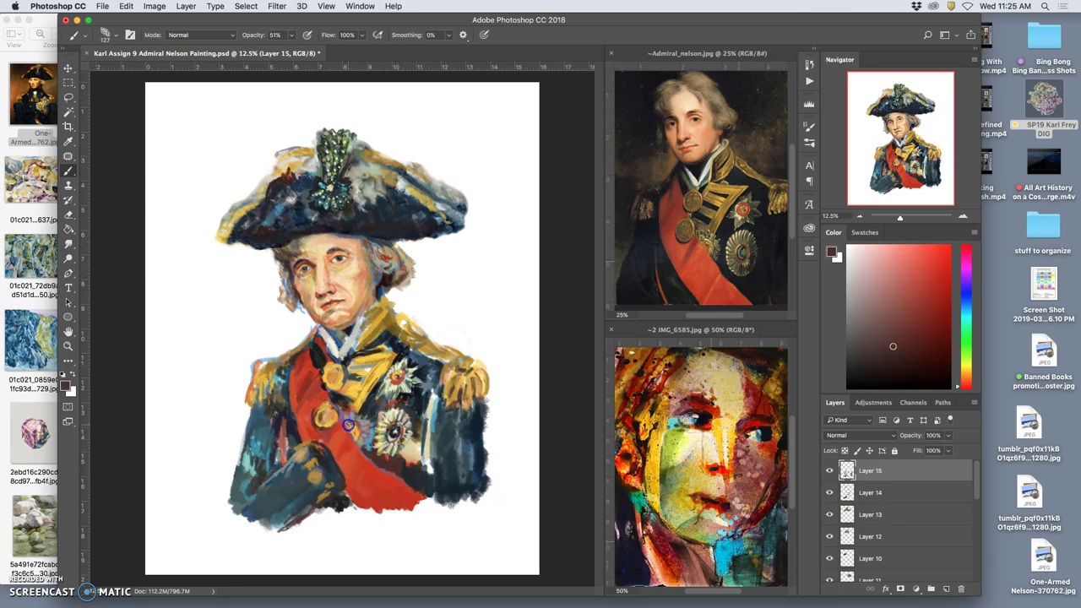
Work dark tones around the sash medals and add green sampled from IMG_6585 below the star medal.
mouse_move(347, 423)
mouse_down()
mouse_move(362, 454)
mouse_move(401, 480)
mouse_up()
alt+click(399, 478)
drag(366, 423, 376, 435)
drag(641, 502, 642, 503)
click(390, 456)
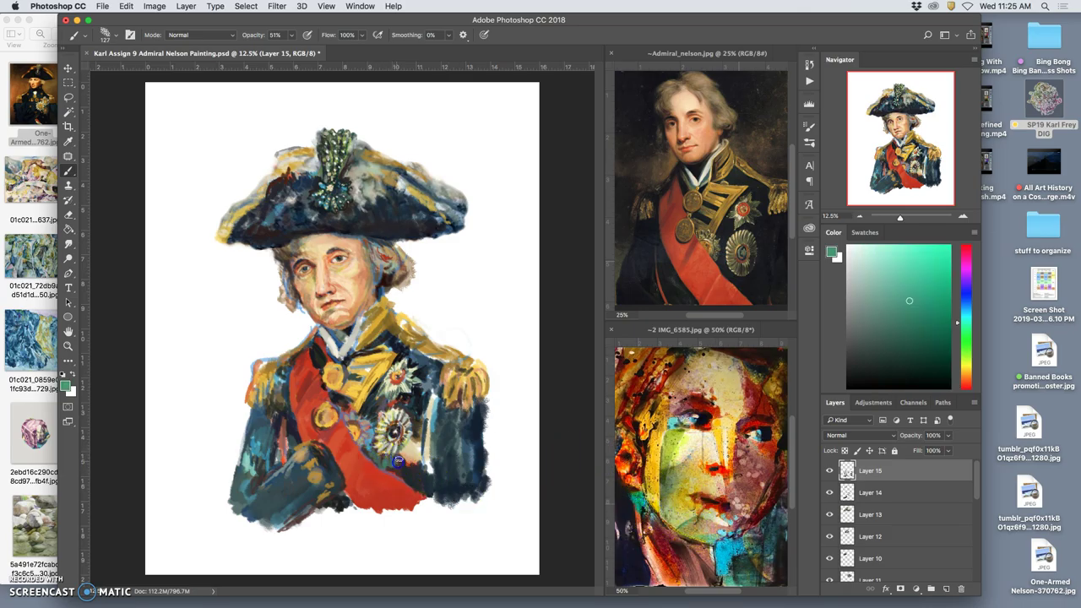
Darken the coat between the large star medal and the sash with sampled blue-black and dark green tones.
alt+click(410, 473)
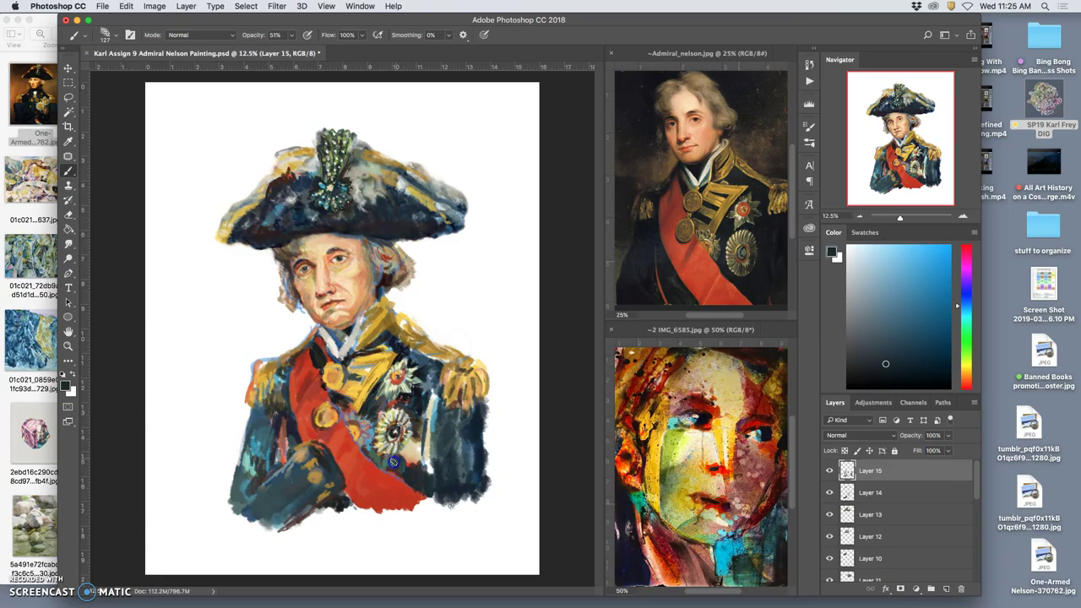
drag(408, 466, 417, 469)
click(389, 467)
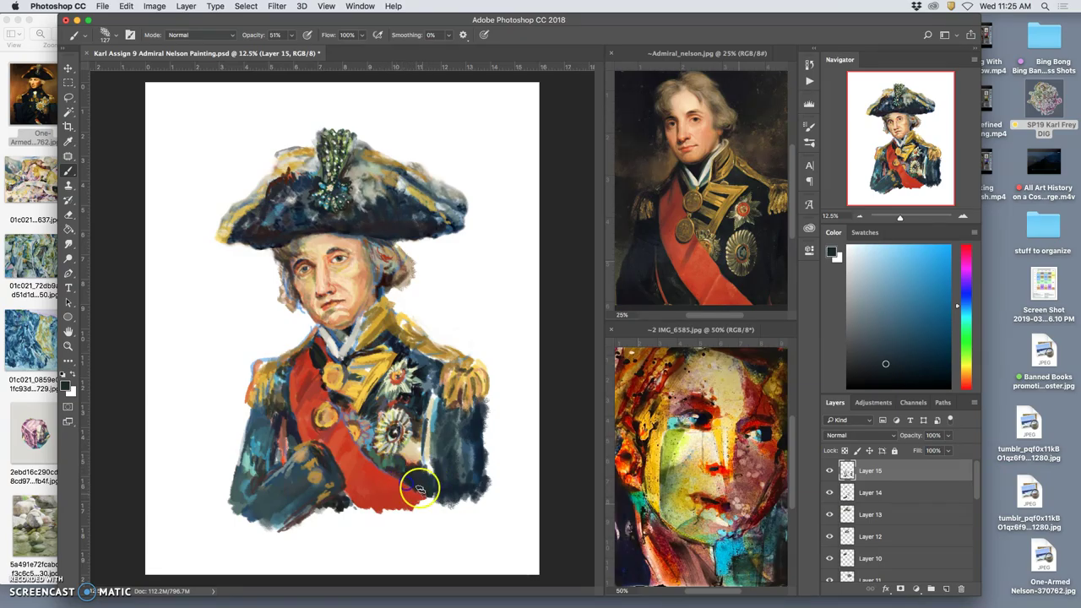
alt+click(375, 411)
drag(377, 409, 375, 413)
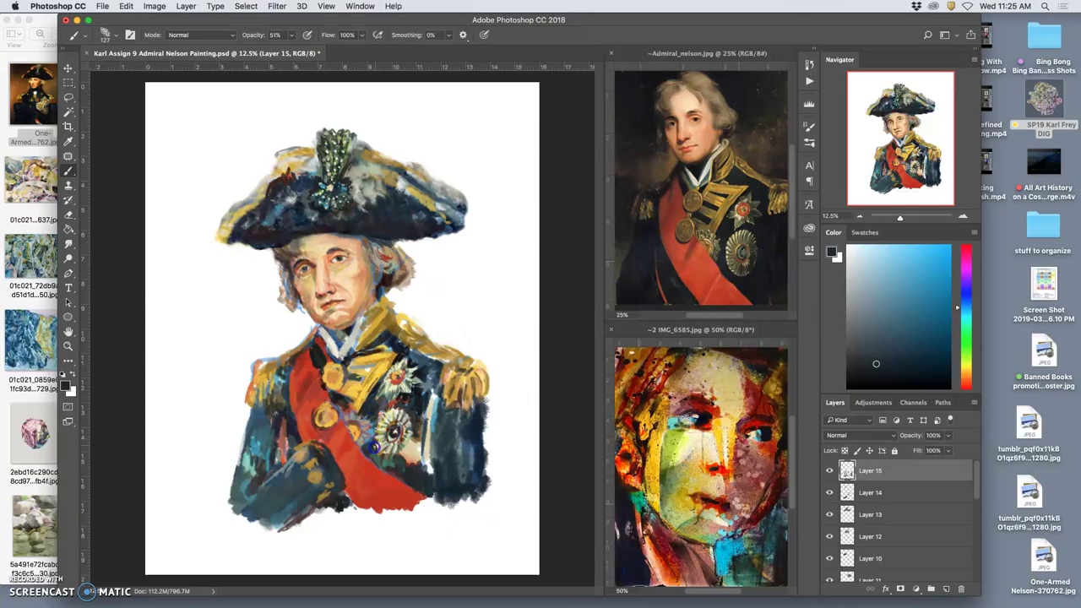
click(386, 462)
alt+click(393, 462)
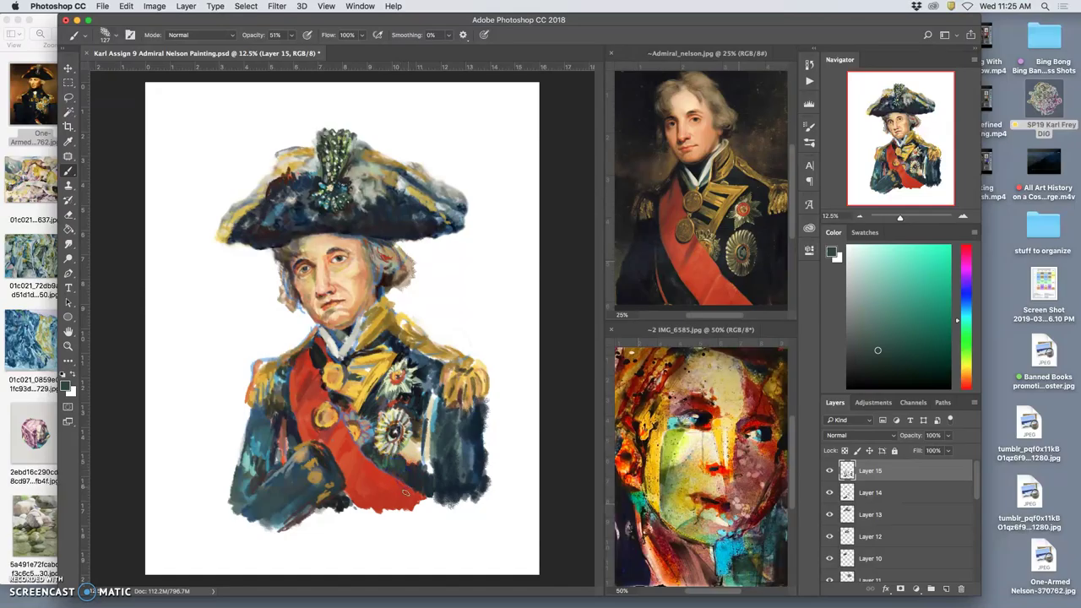
alt+click(388, 463)
click(387, 459)
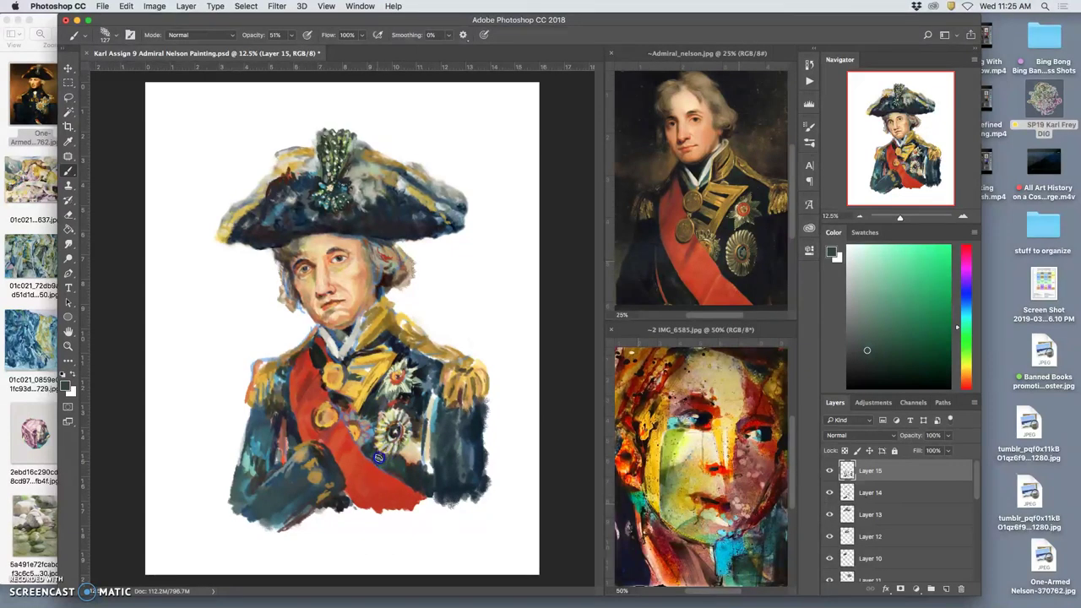
Paint dark strokes by the sash medals and over the sleeve beside the sash, using blues sampled from the coat.
mouse_move(346, 422)
mouse_down()
mouse_move(275, 384)
mouse_move(298, 452)
mouse_move(261, 476)
mouse_move(265, 440)
mouse_up()
alt+click(253, 453)
alt+click(263, 434)
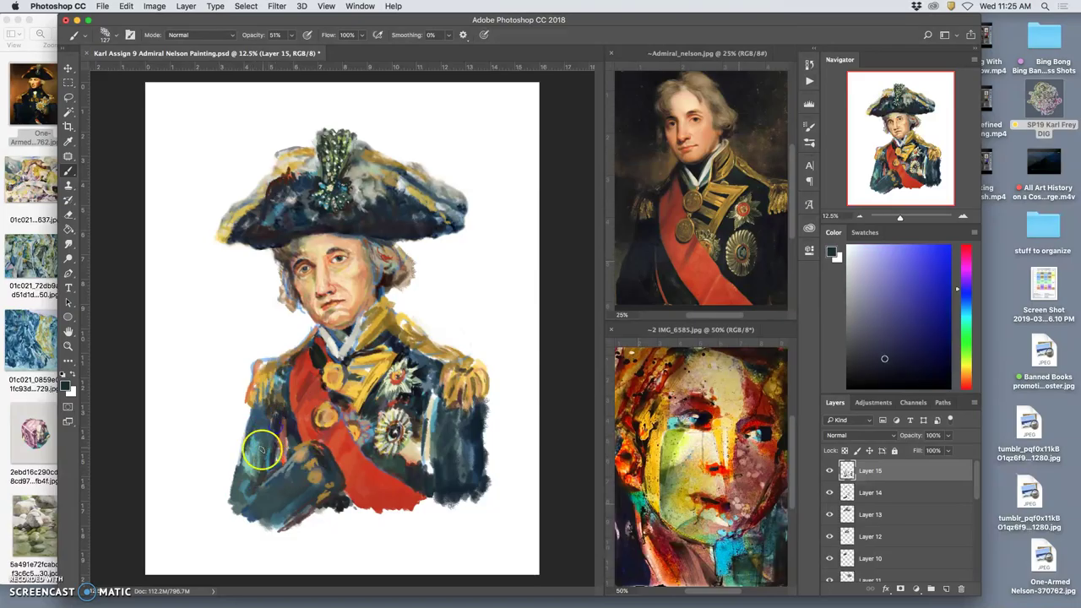
alt+click(262, 442)
alt+click(271, 410)
mouse_move(275, 419)
mouse_down()
mouse_move(262, 458)
mouse_move(281, 413)
mouse_move(263, 498)
mouse_move(285, 436)
mouse_up()
Paint the sleeve below the large gold epaulette with dark coat tones and dark red sampled from IMG_6585.
alt+click(448, 413)
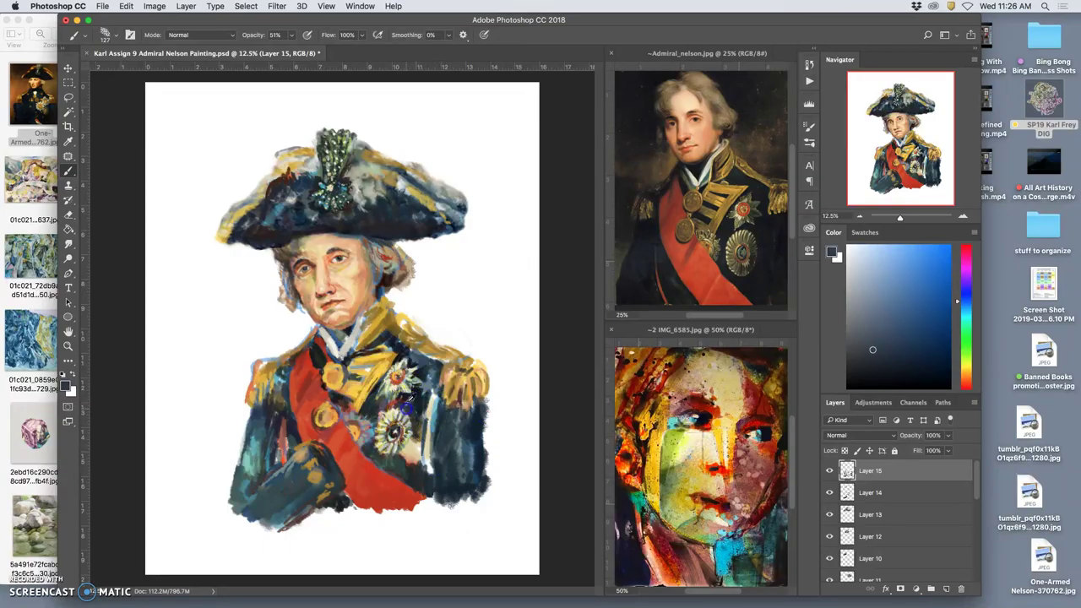
alt+click(439, 411)
alt+click(459, 398)
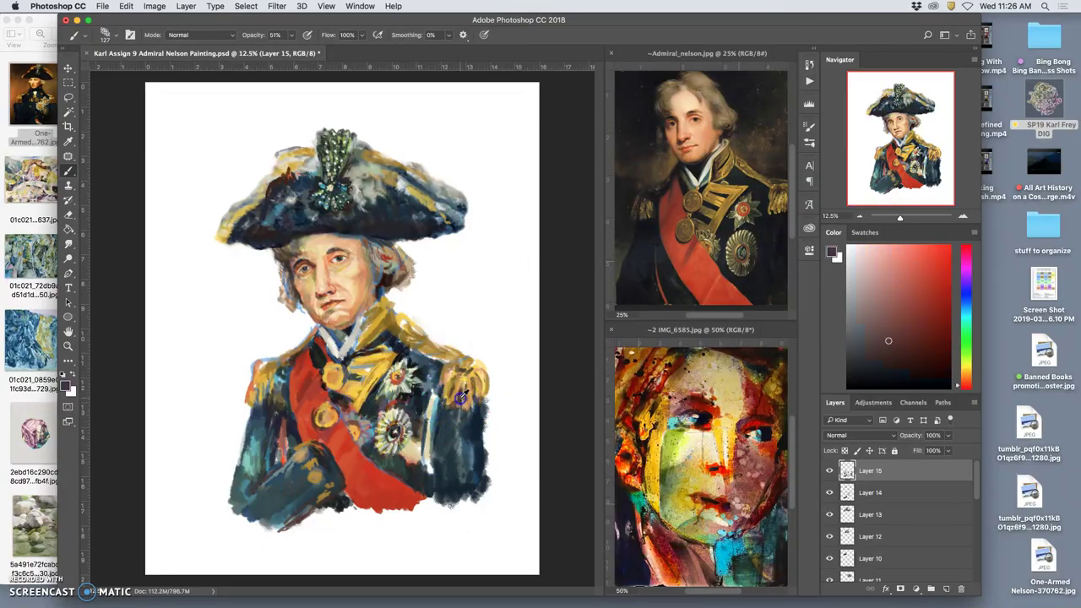
alt+click(675, 375)
drag(443, 416, 440, 458)
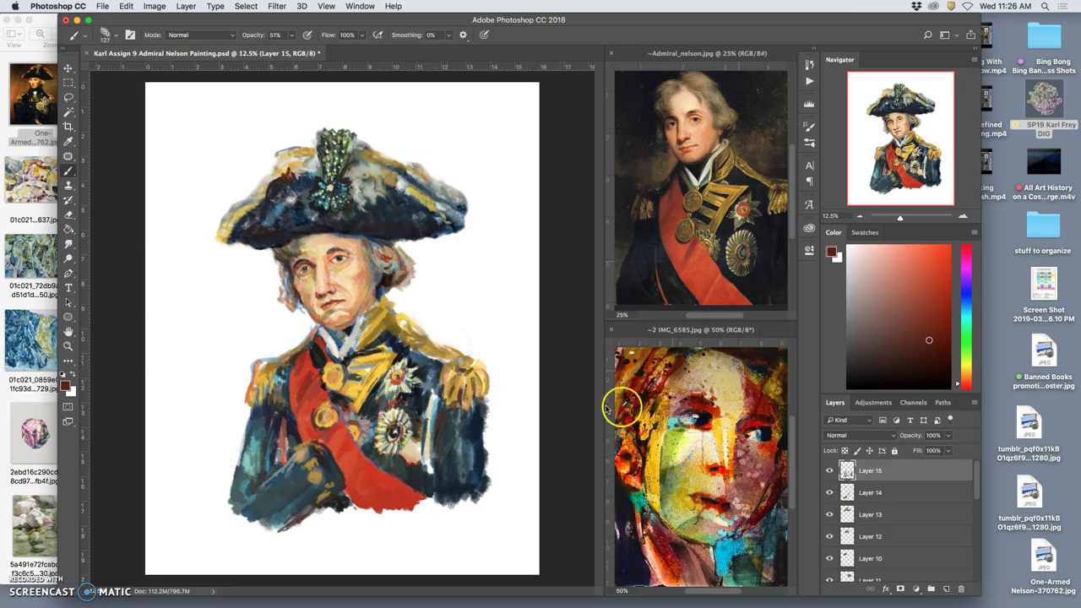
Deepen the shadows on the coat shoulder and collar with dark brown from IMG_6585 and a near-black from the coat.
alt+click(708, 401)
drag(419, 362, 413, 357)
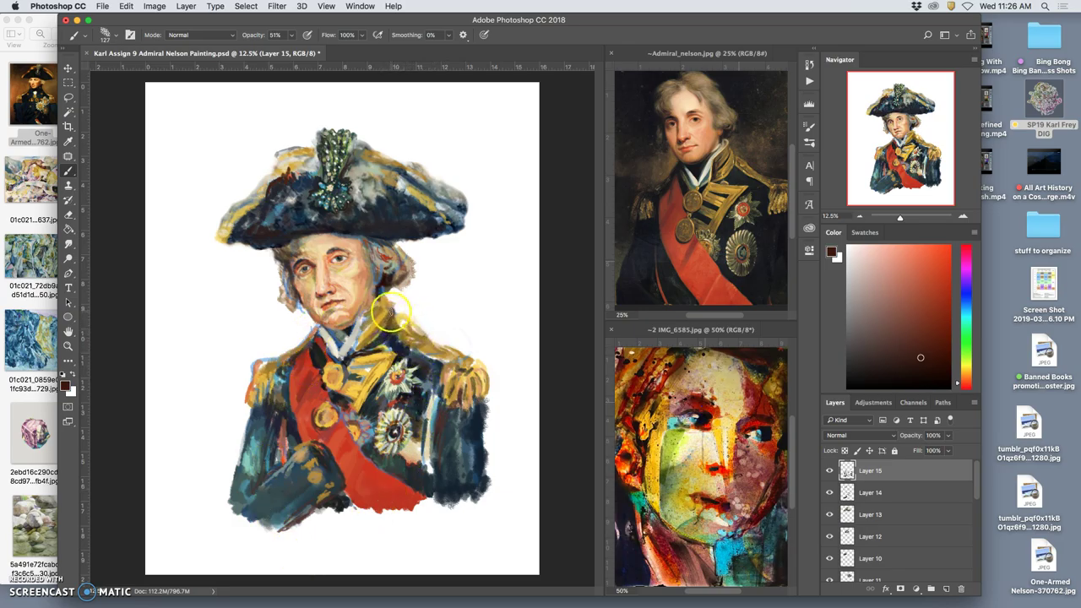
mouse_move(382, 326)
mouse_down()
mouse_move(370, 336)
mouse_move(387, 305)
mouse_move(372, 319)
mouse_up()
alt+click(404, 345)
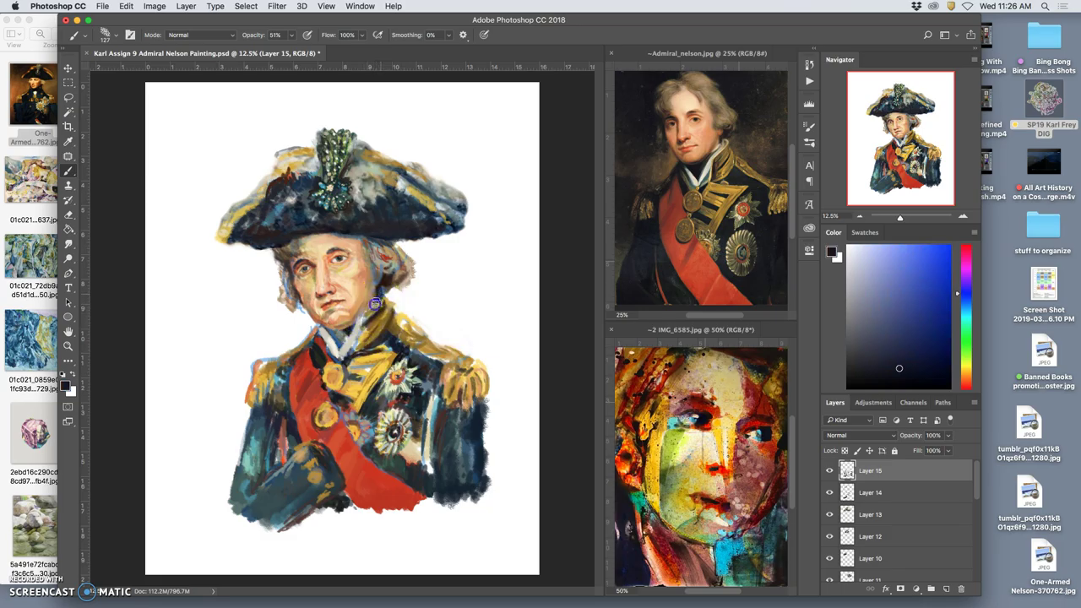
drag(363, 312, 362, 333)
Paint the collar trim with sampled golds and clean the edge between hair and collar with white.
alt+click(456, 391)
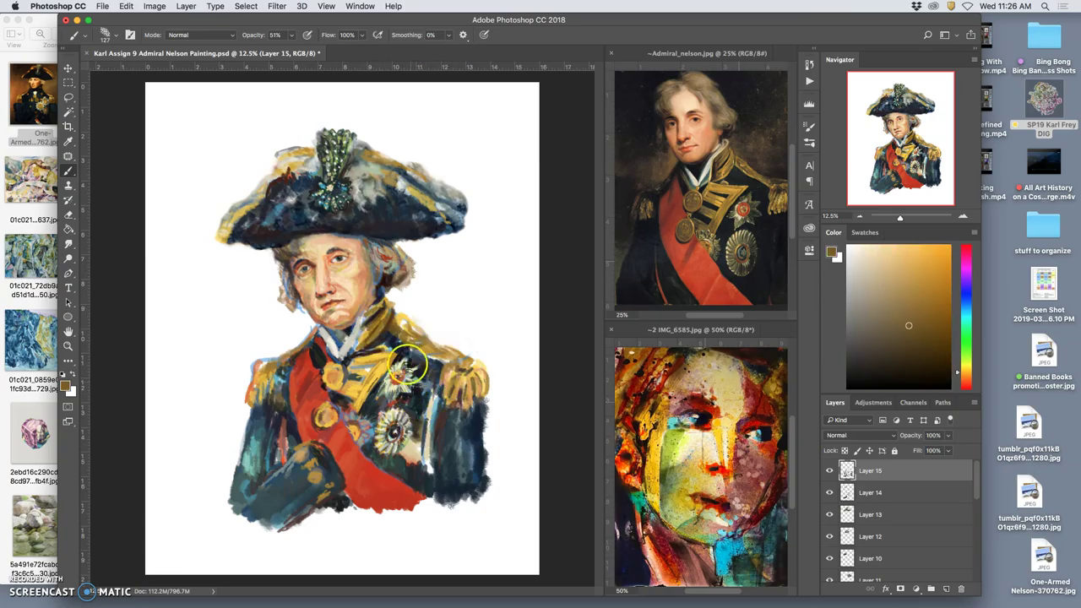
mouse_move(389, 332)
mouse_down()
mouse_move(387, 302)
mouse_move(392, 318)
mouse_up()
key(x)
click(387, 292)
click(387, 297)
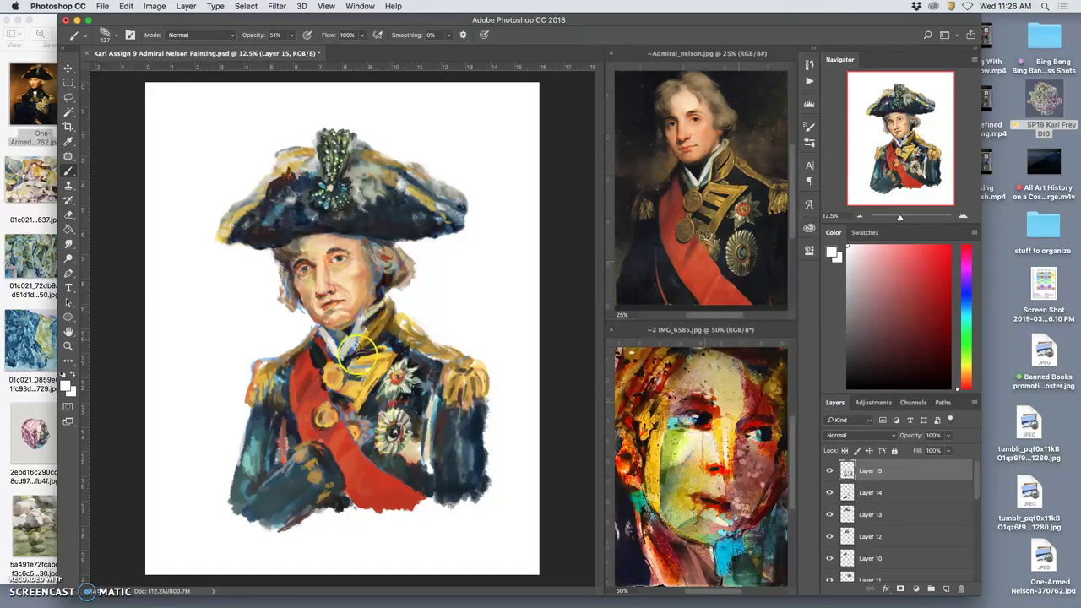
alt+click(372, 324)
drag(372, 323, 360, 317)
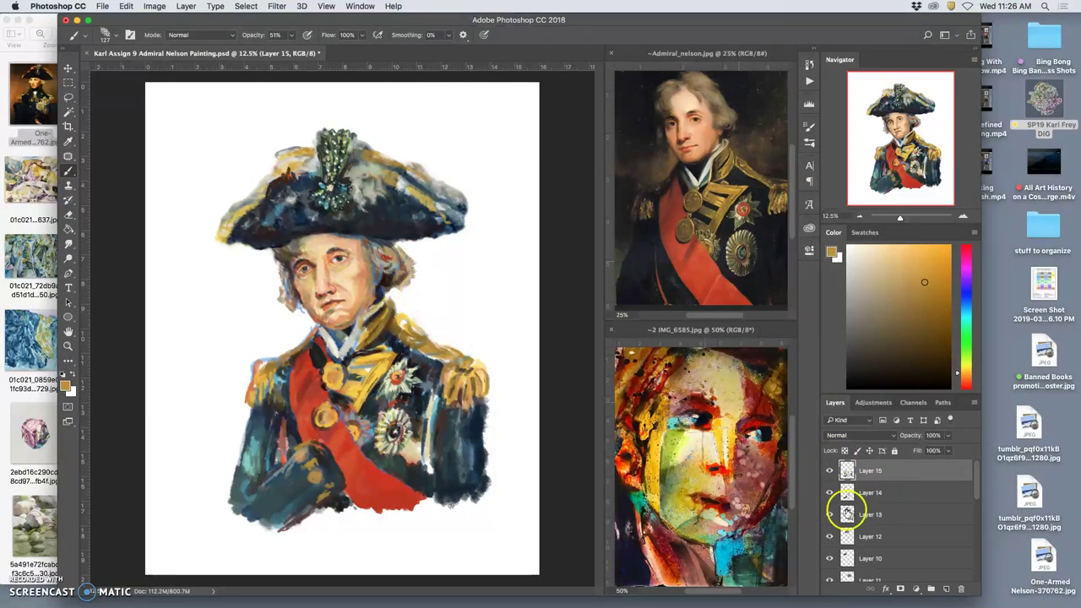
Duplicate Layer 15, compare the painting with and without the copy, and lower the copy's opacity to 17%.
click(873, 473)
key(super+j)
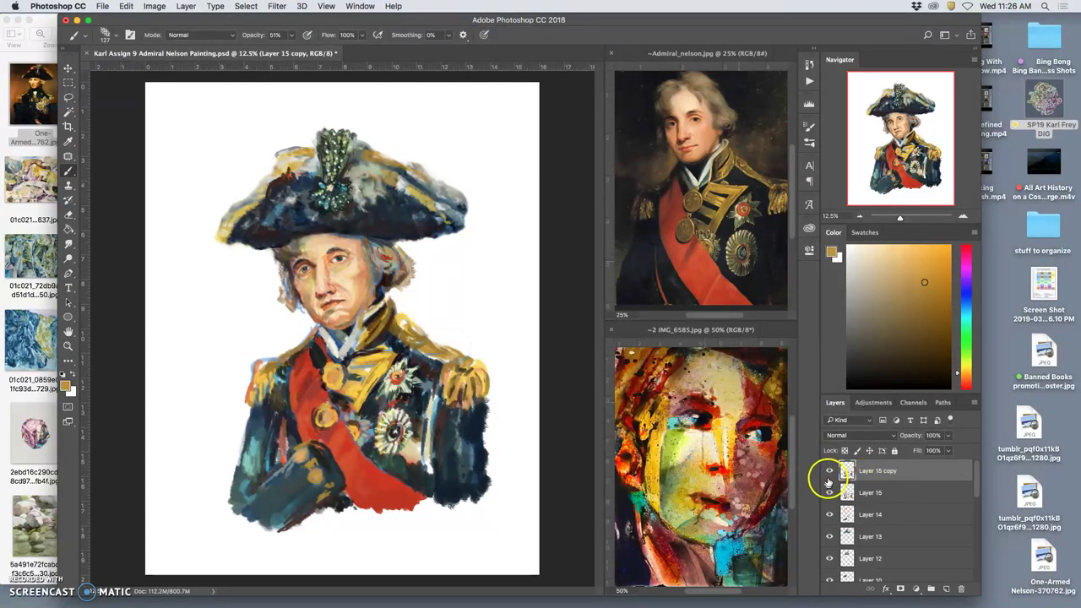
click(832, 473)
click(831, 472)
click(831, 471)
click(831, 471)
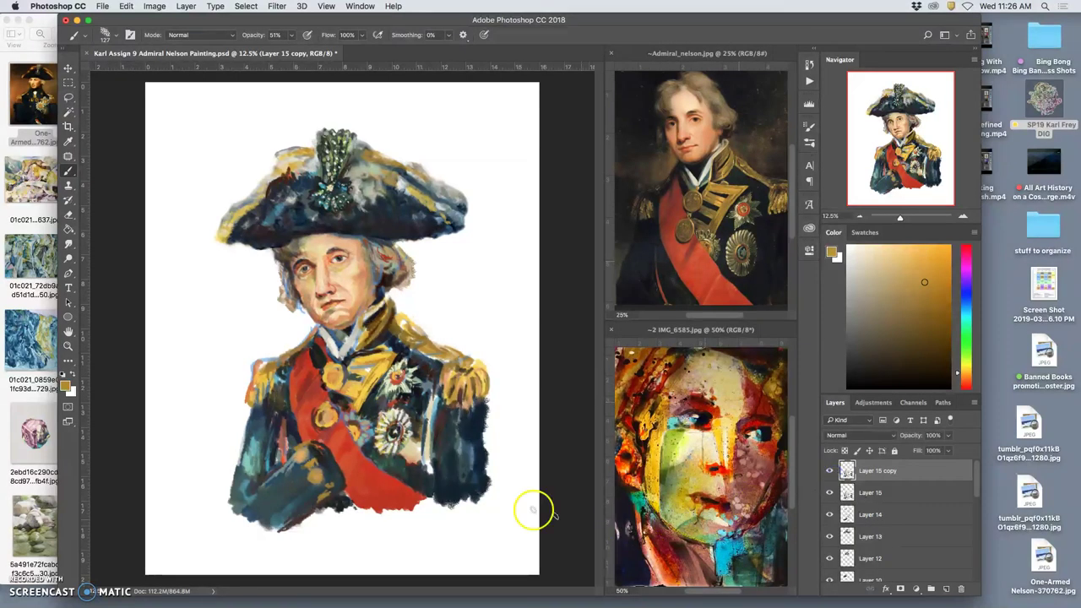
click(948, 436)
mouse_move(939, 450)
mouse_down()
mouse_move(884, 454)
mouse_move(914, 449)
mouse_up()
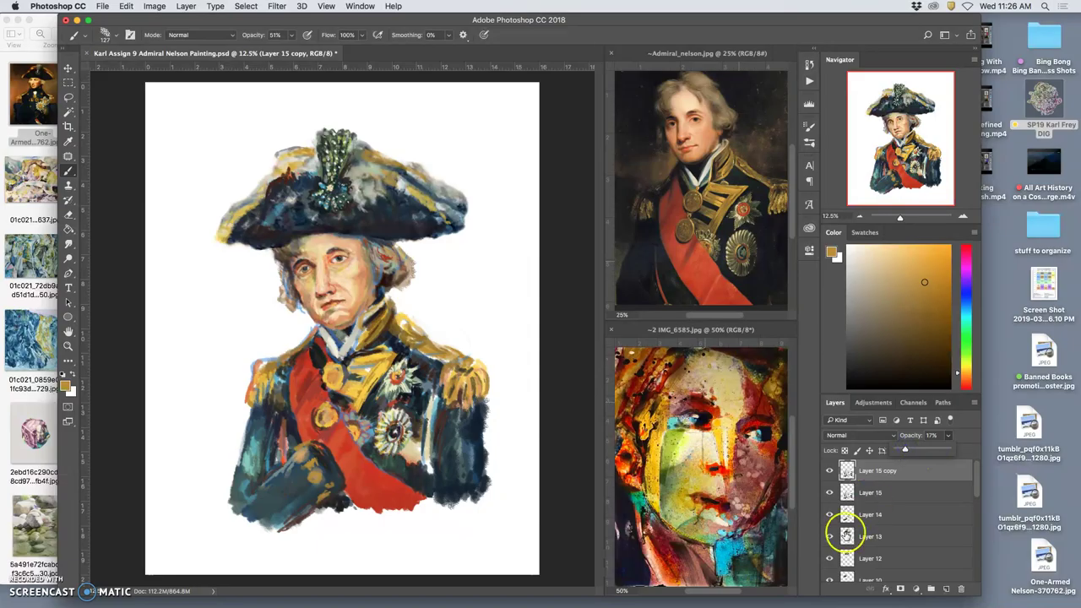
Add a new layer above Layer 15 copy and rework the bent arm's cuff with dark blues and near-black sampled from the coat.
click(945, 589)
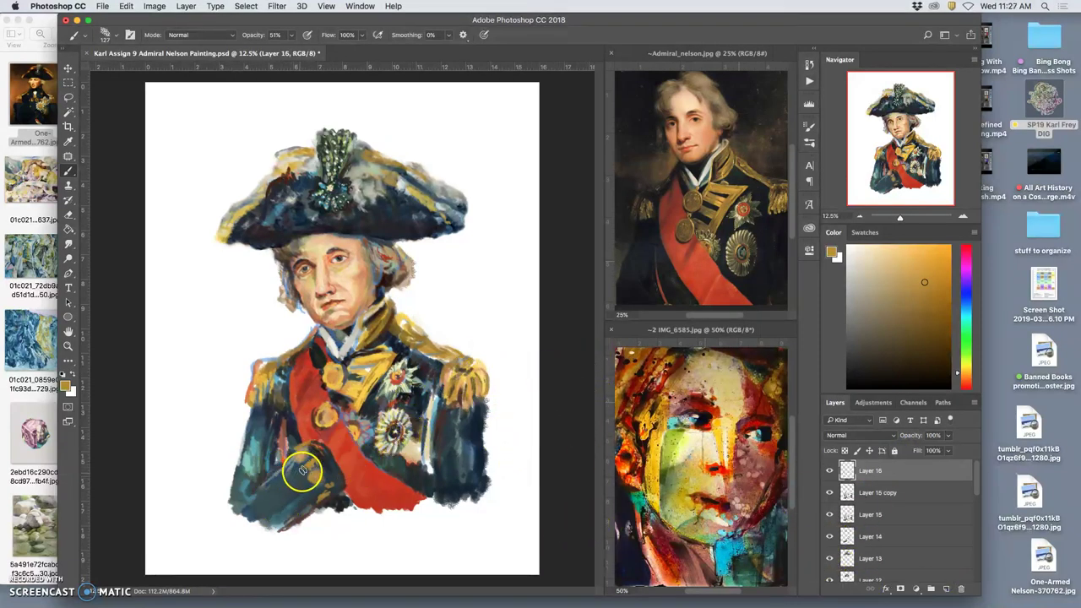
alt+click(285, 512)
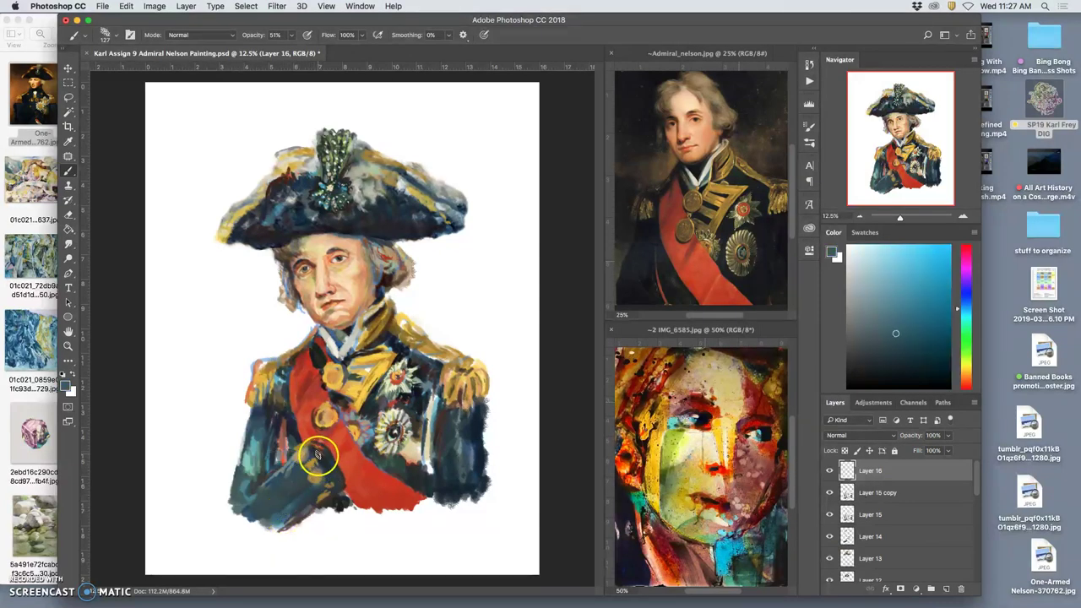
drag(317, 453, 318, 460)
alt+click(467, 431)
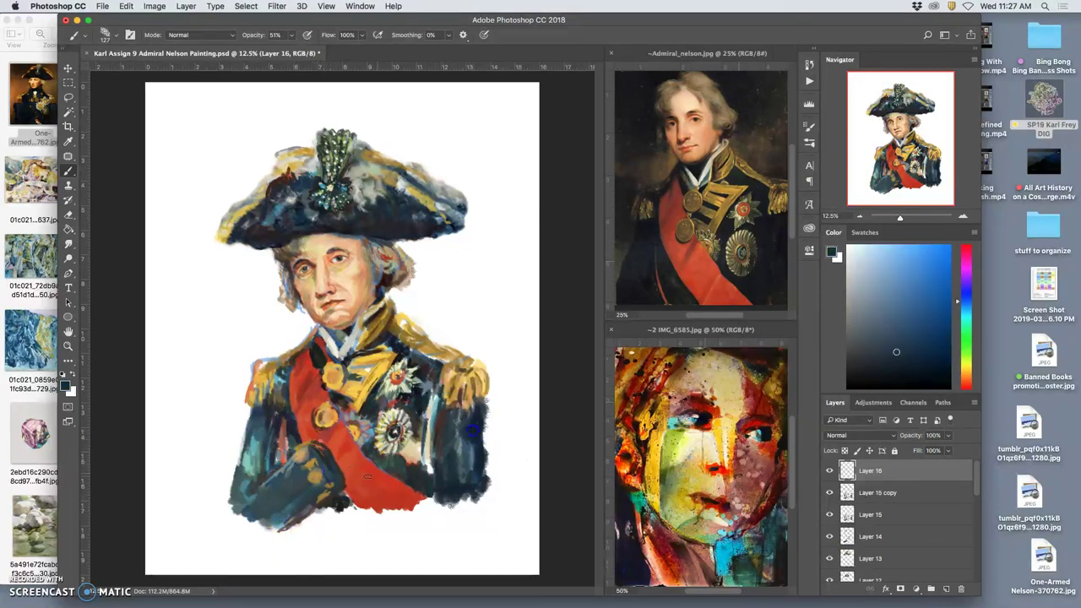
alt+click(317, 486)
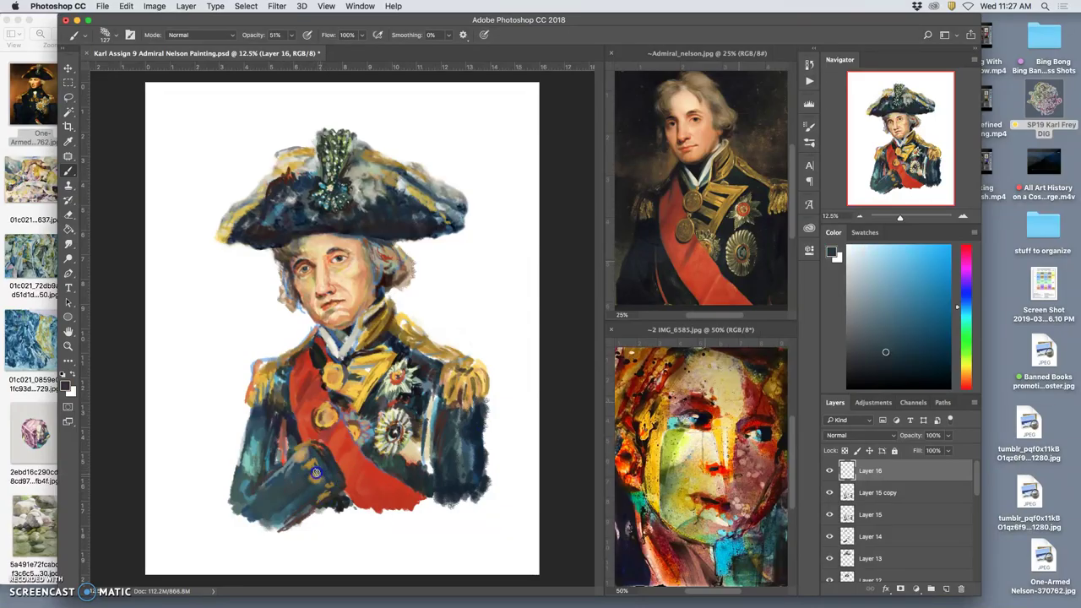
alt+click(318, 465)
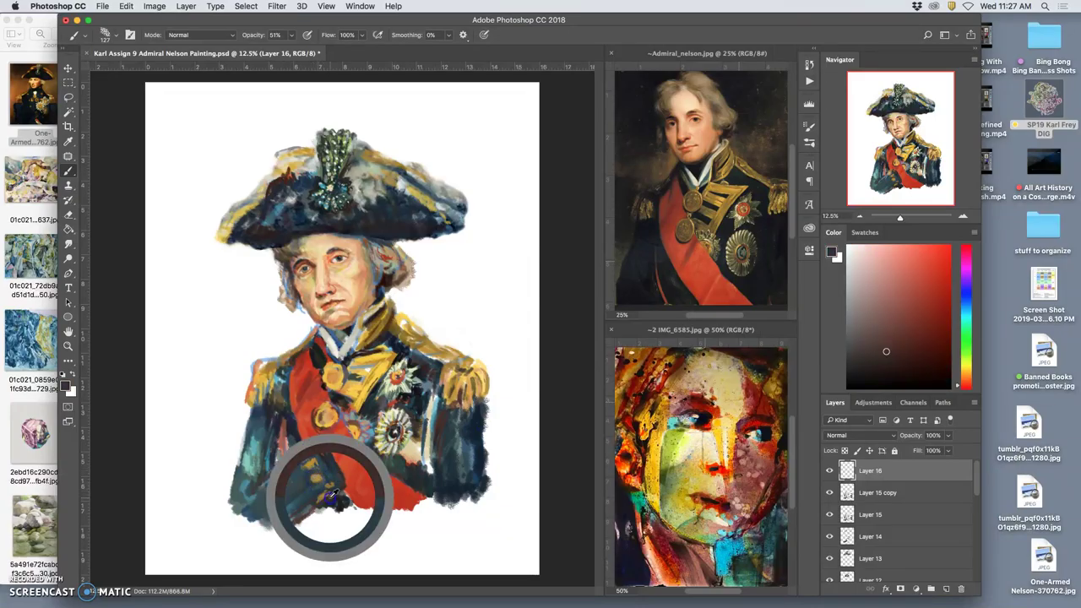
click(319, 502)
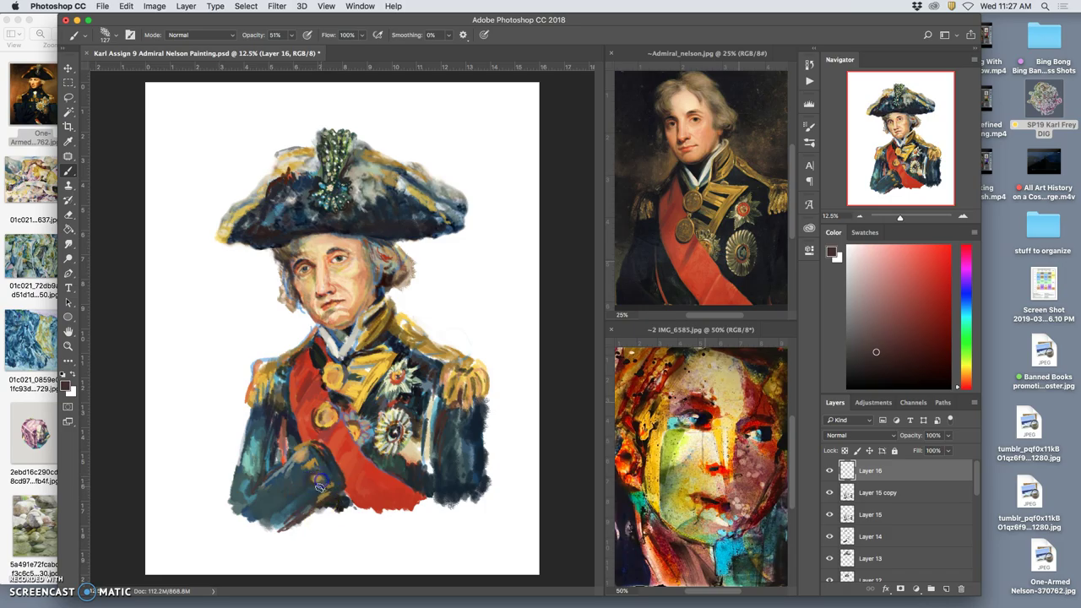
Paint muted red-brown and peach accents sampled from the uniform onto the cuff and the neighbouring sash edge.
alt+click(314, 507)
click(334, 454)
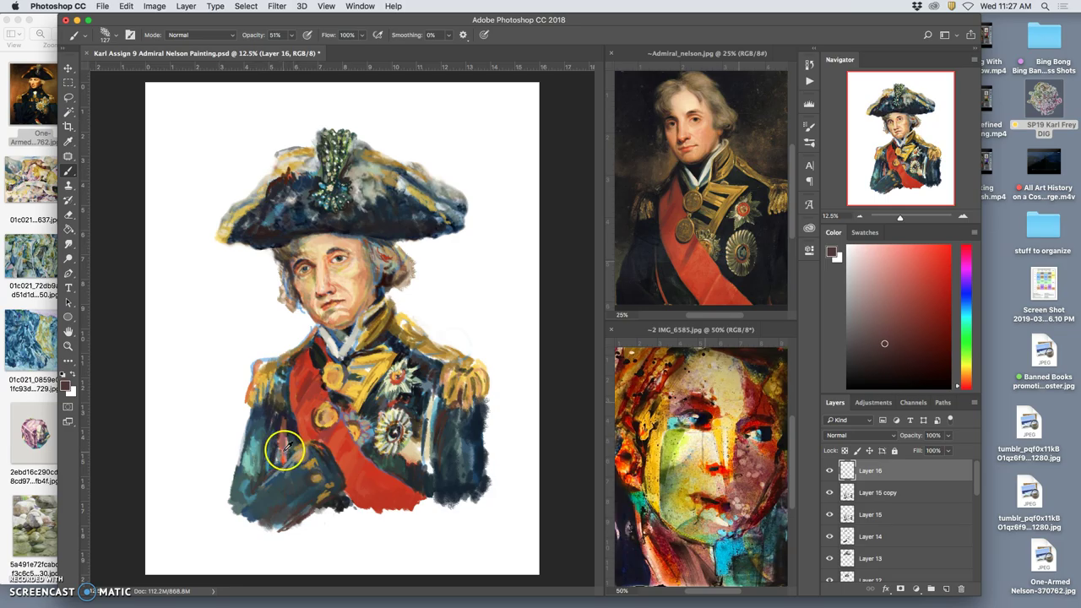
alt+click(288, 439)
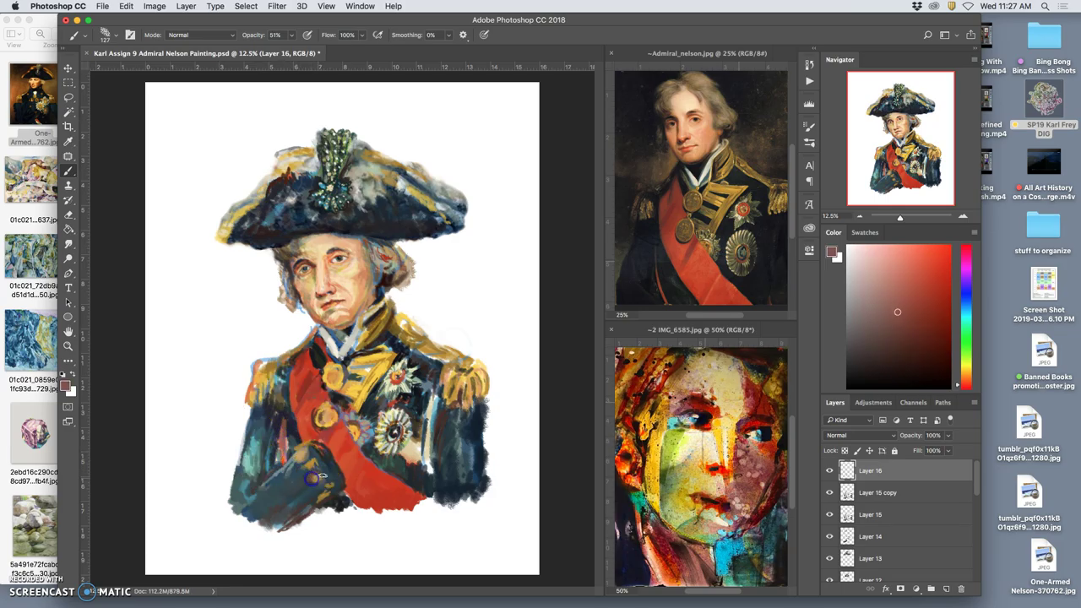
mouse_move(311, 478)
mouse_down()
mouse_move(340, 443)
mouse_move(394, 428)
mouse_move(386, 445)
mouse_move(356, 435)
mouse_up()
alt+click(411, 460)
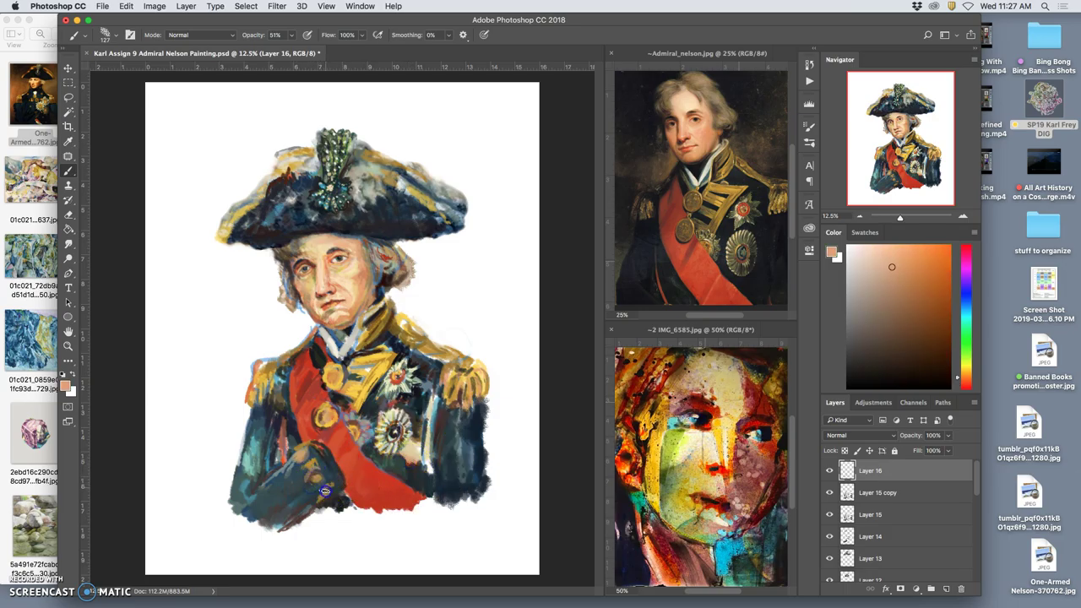
Examine the brushwork up close around the gold shoulder trim, round medal and coat front, and compare it with the whole painting.
key(super+equal)
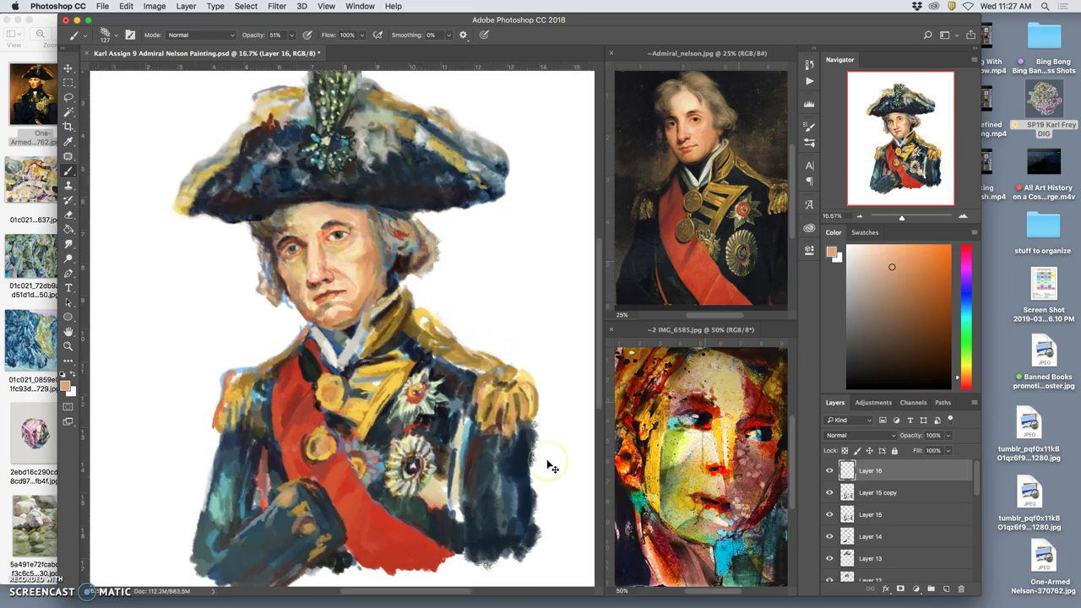
drag(913, 175, 913, 221)
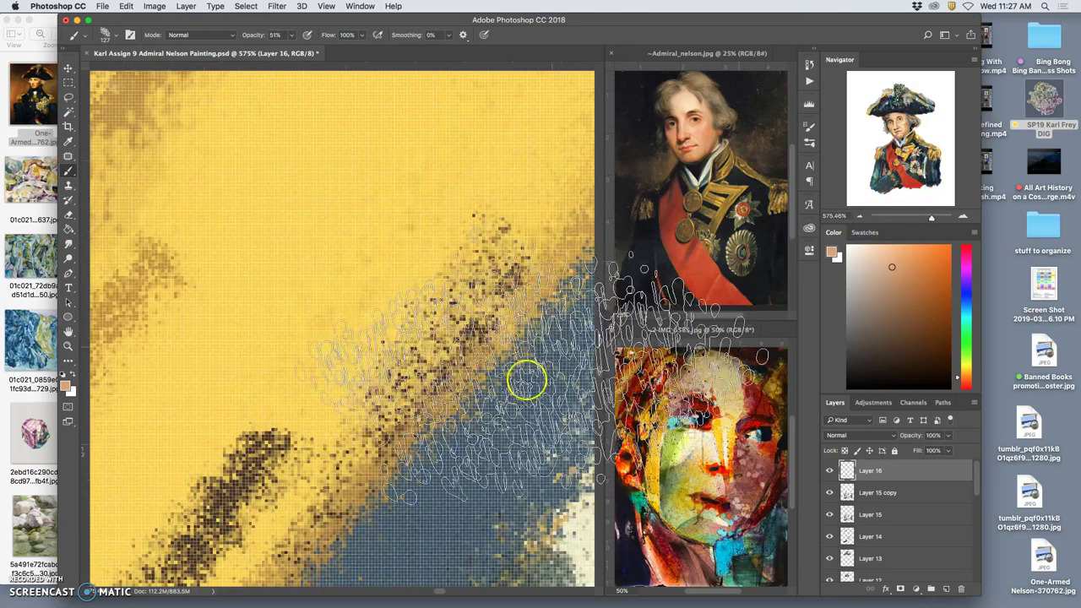
scroll(373, 436, left, 5)
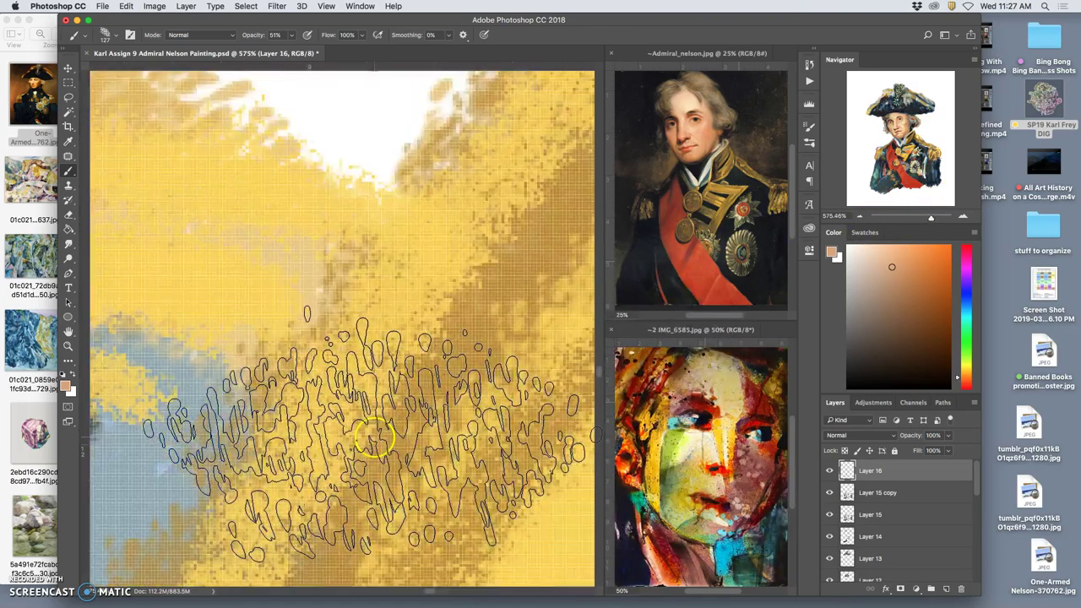
scroll(373, 436, up, 3)
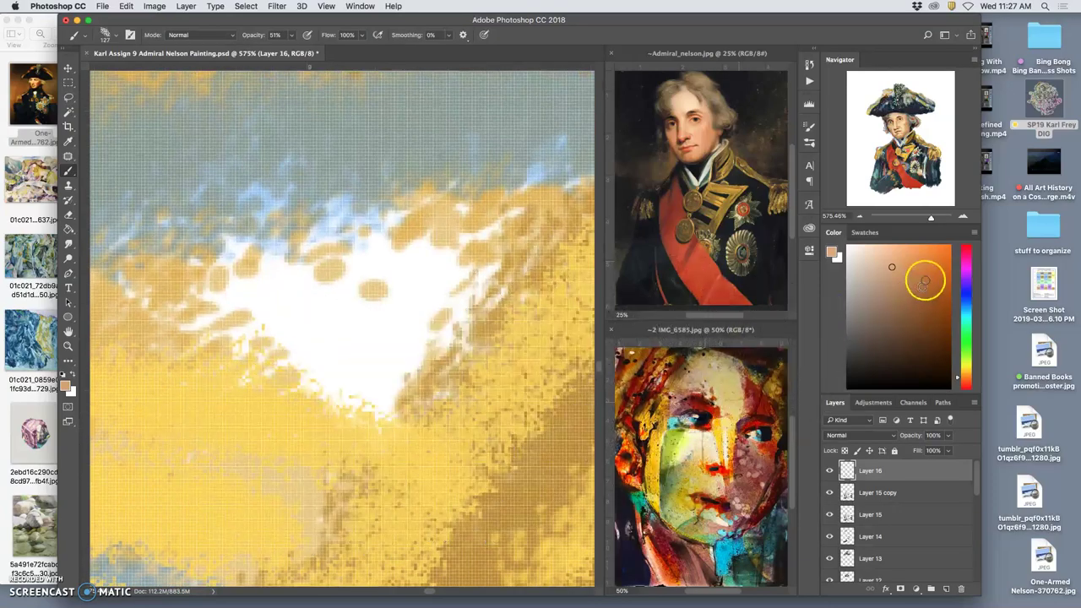
mouse_move(932, 218)
mouse_down()
mouse_move(886, 219)
mouse_move(919, 216)
mouse_move(908, 216)
mouse_up()
drag(901, 133, 923, 176)
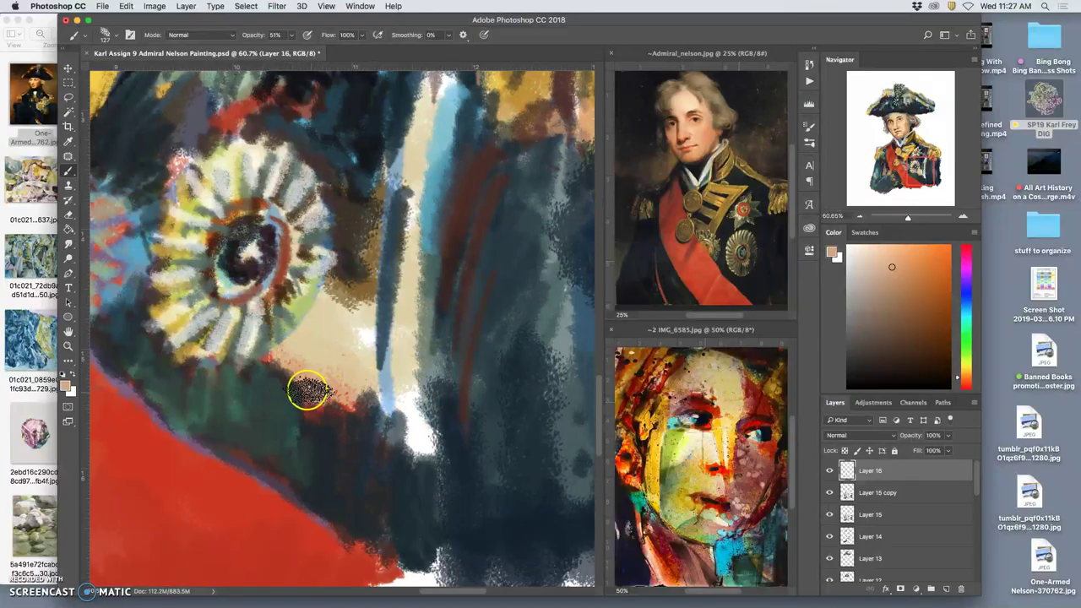
mouse_move(296, 377)
mouse_down()
mouse_move(358, 396)
mouse_move(292, 376)
mouse_move(358, 395)
mouse_move(282, 385)
mouse_move(374, 433)
mouse_move(313, 415)
mouse_move(331, 426)
mouse_move(313, 397)
mouse_move(354, 440)
mouse_move(313, 377)
mouse_move(405, 427)
mouse_move(443, 421)
mouse_move(388, 362)
mouse_move(438, 348)
mouse_up()
key(super+minus)
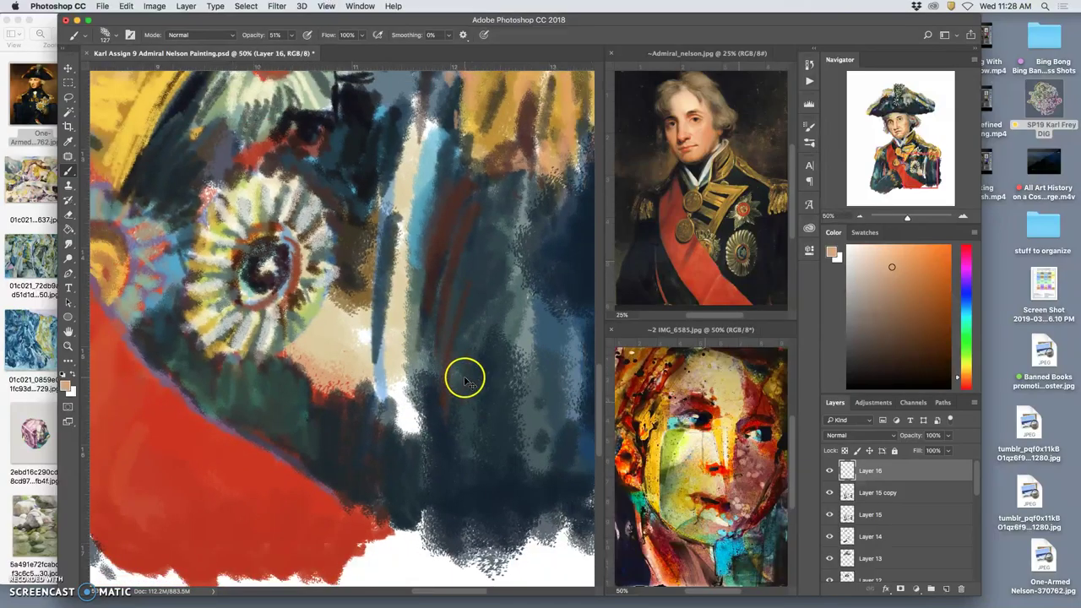
key(super+minus)
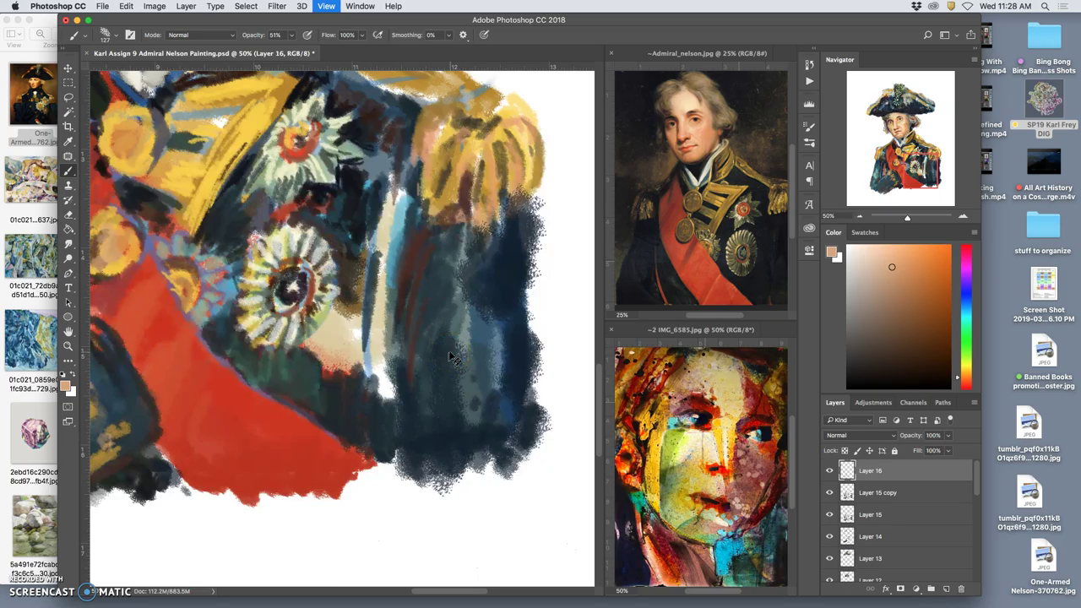
key(super+plus)
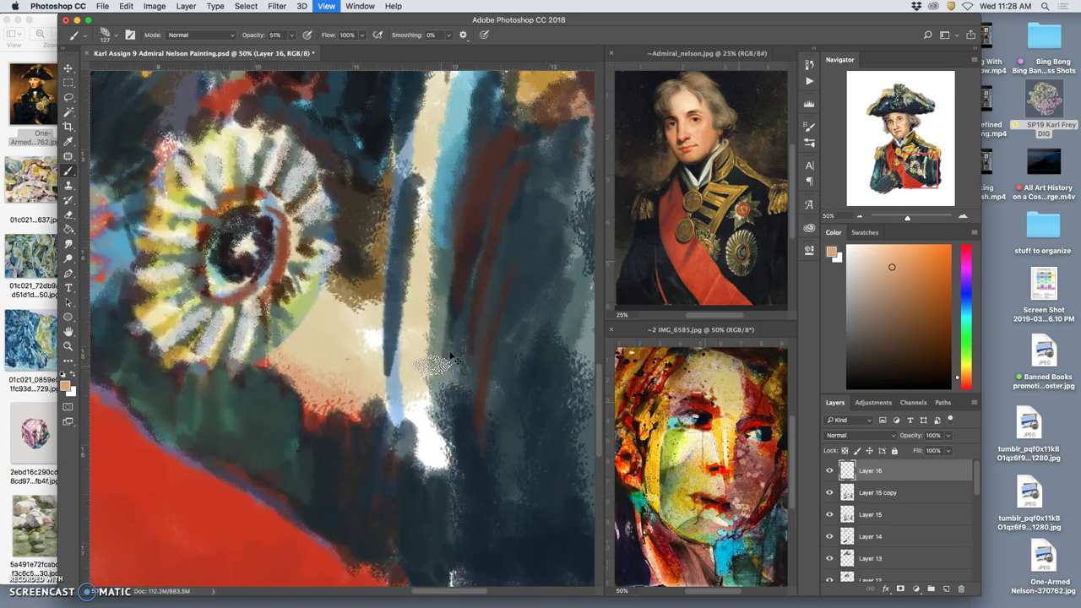
key(super+plus)
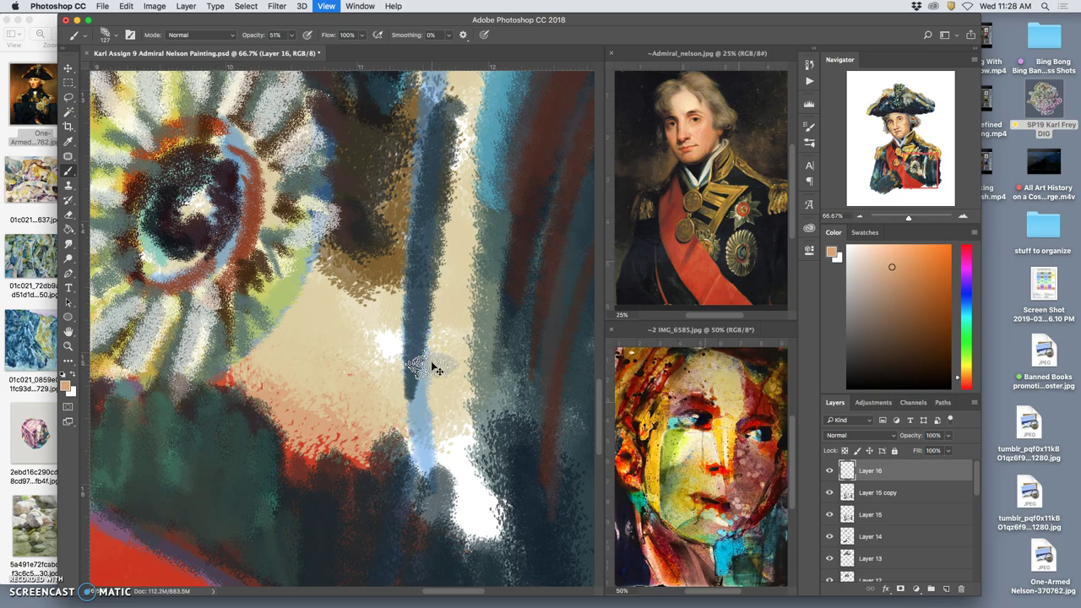
key(super+minus)
key(super+minus)
key(super+minus)
scroll(391, 347, up, 5)
key(super+minus)
key(super+minus)
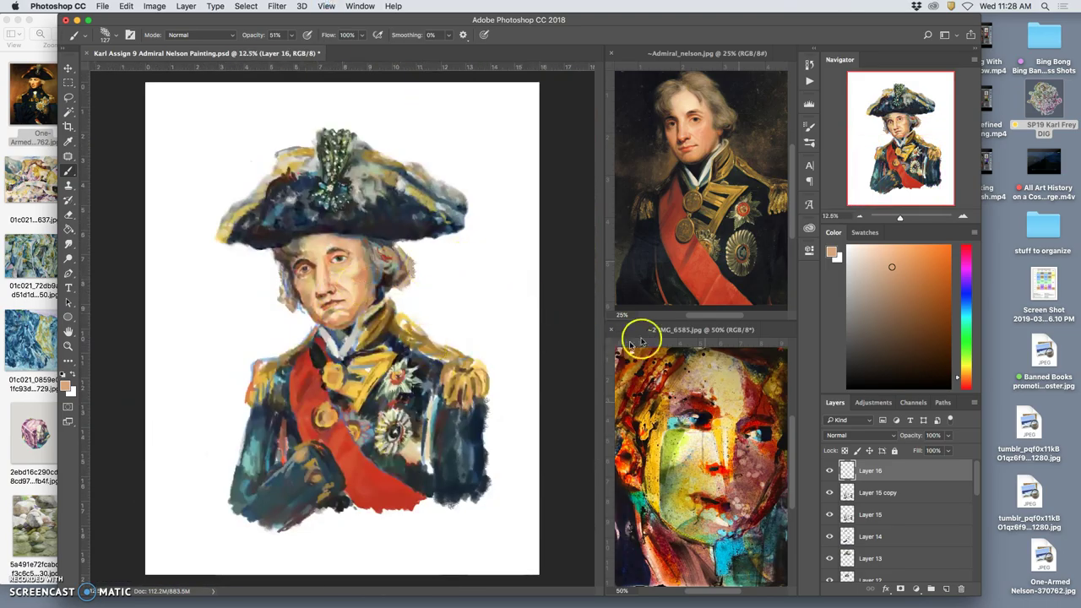
scroll(734, 355, down, 1)
Shade the red sash with red-brown sampled from IMG_6585 and add touches of sampled cream and sash red near the lower medallion.
alt+click(748, 454)
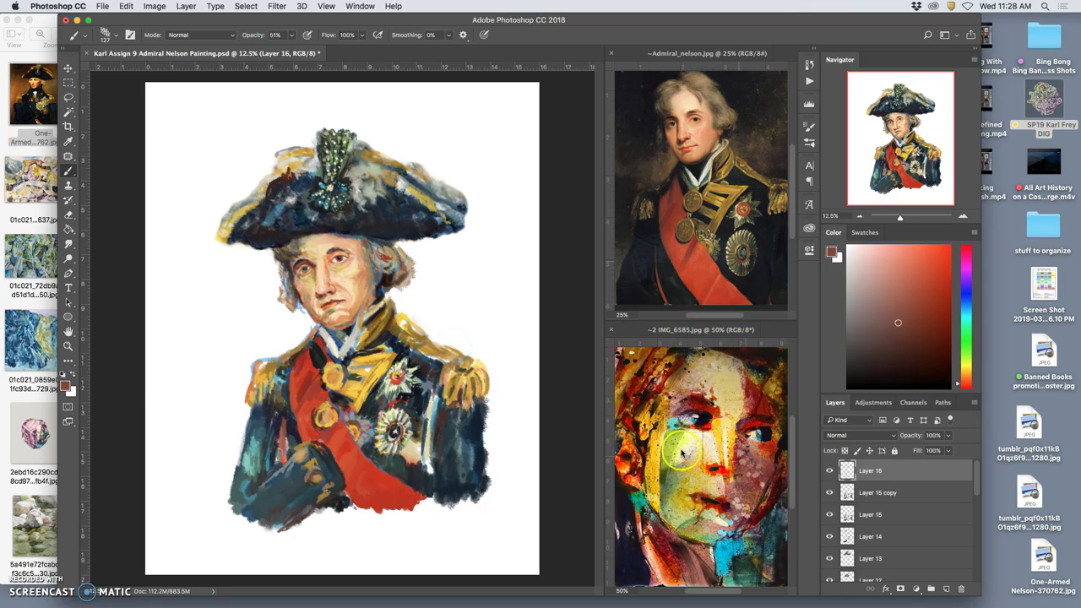
drag(311, 400, 300, 423)
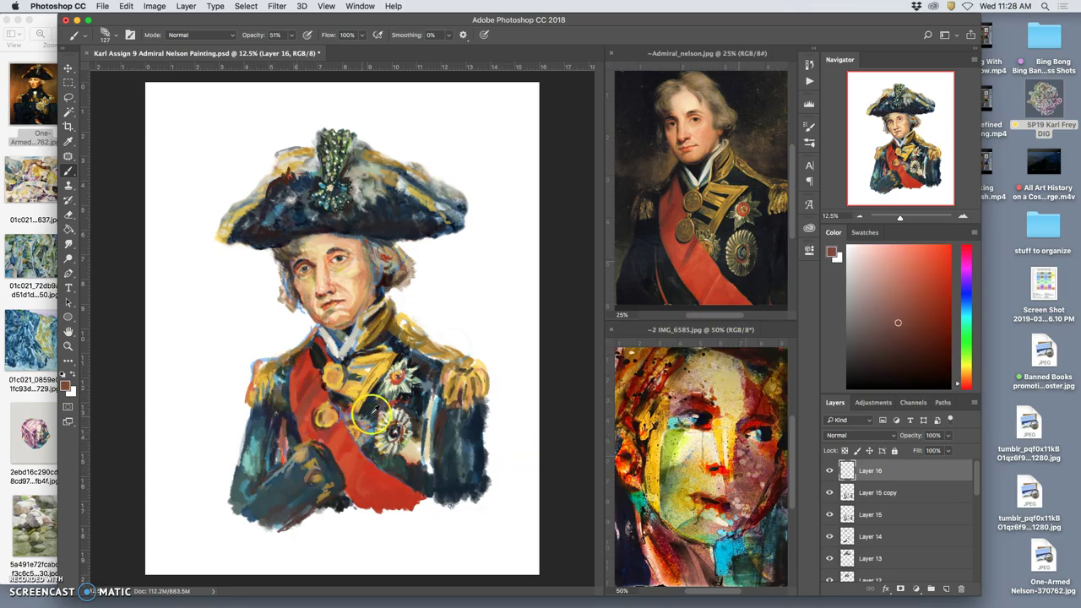
alt+click(401, 452)
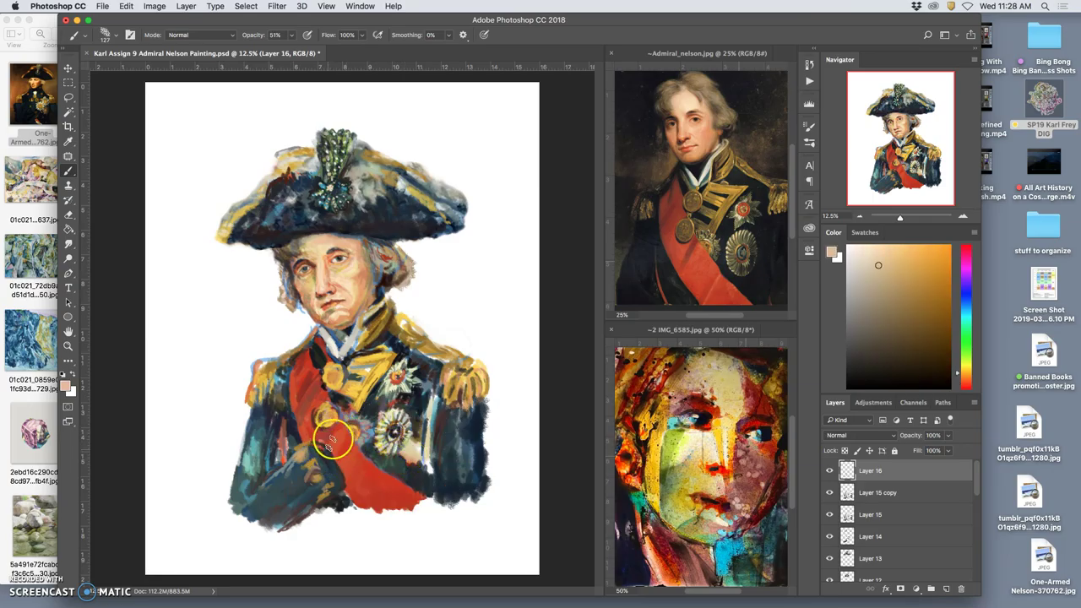
drag(338, 431, 330, 449)
alt+click(343, 444)
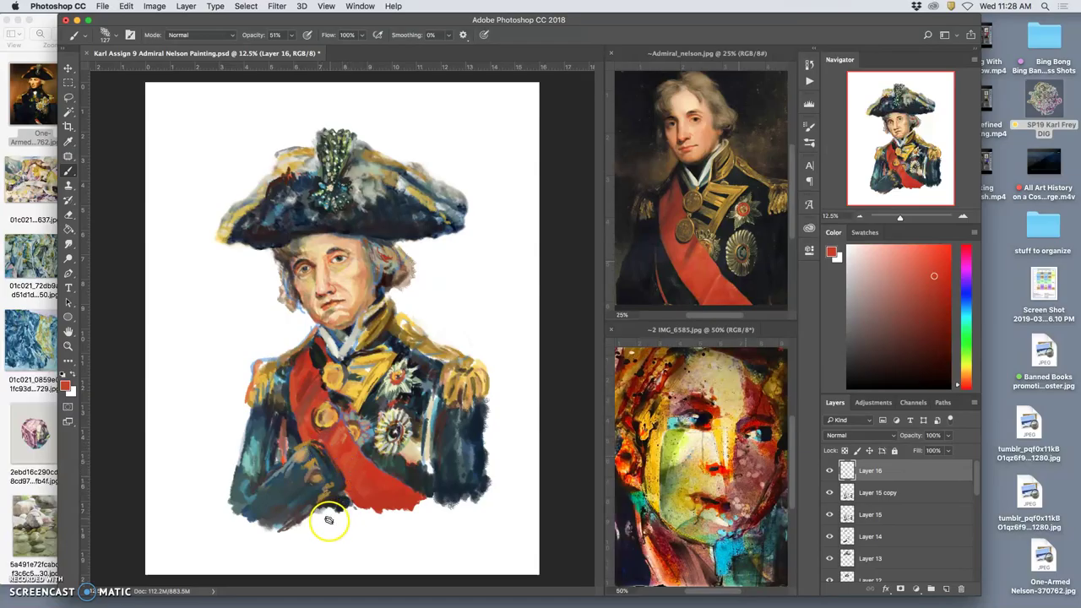
Repaint the outer side of the bent arm's sleeve with teal and dark blue sampled from the coat.
alt+click(265, 451)
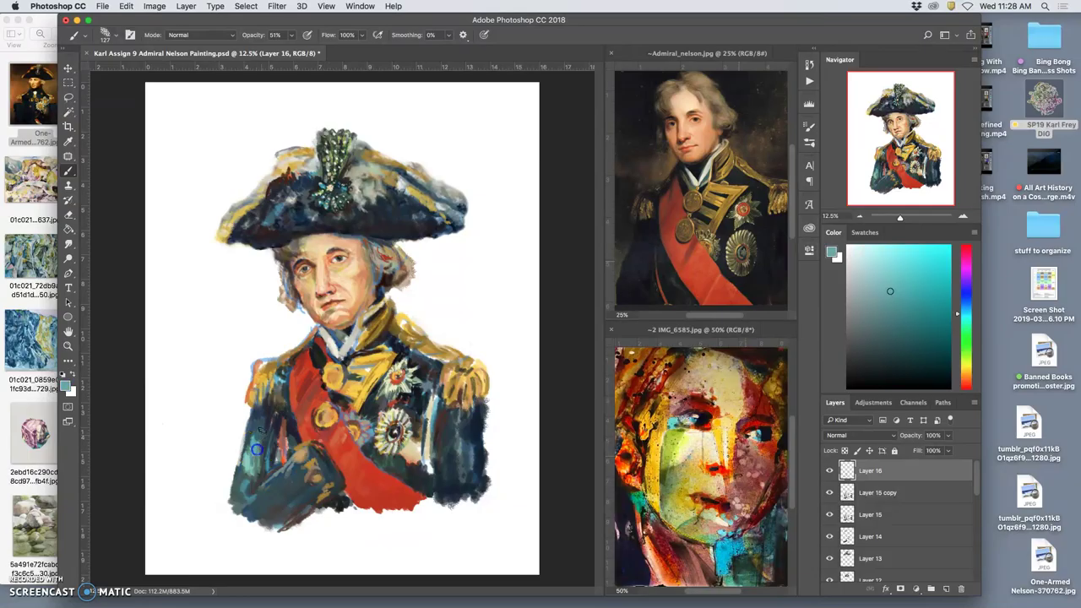
alt+click(466, 449)
drag(256, 431, 243, 473)
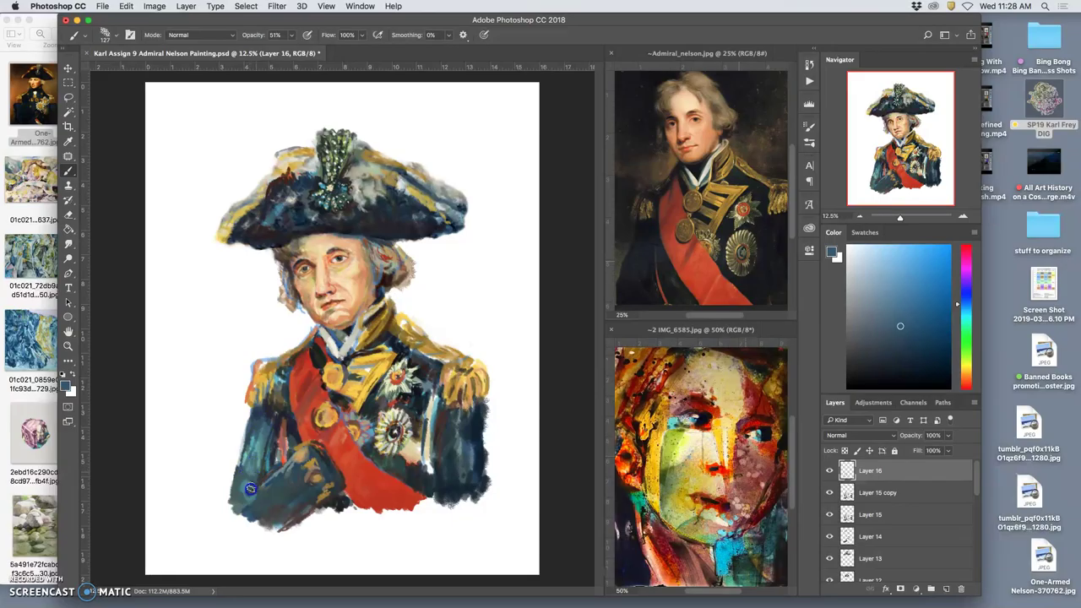
drag(240, 505, 257, 429)
mouse_move(234, 497)
mouse_down()
mouse_move(266, 491)
mouse_move(249, 429)
mouse_move(234, 487)
mouse_move(256, 412)
mouse_move(239, 471)
mouse_up()
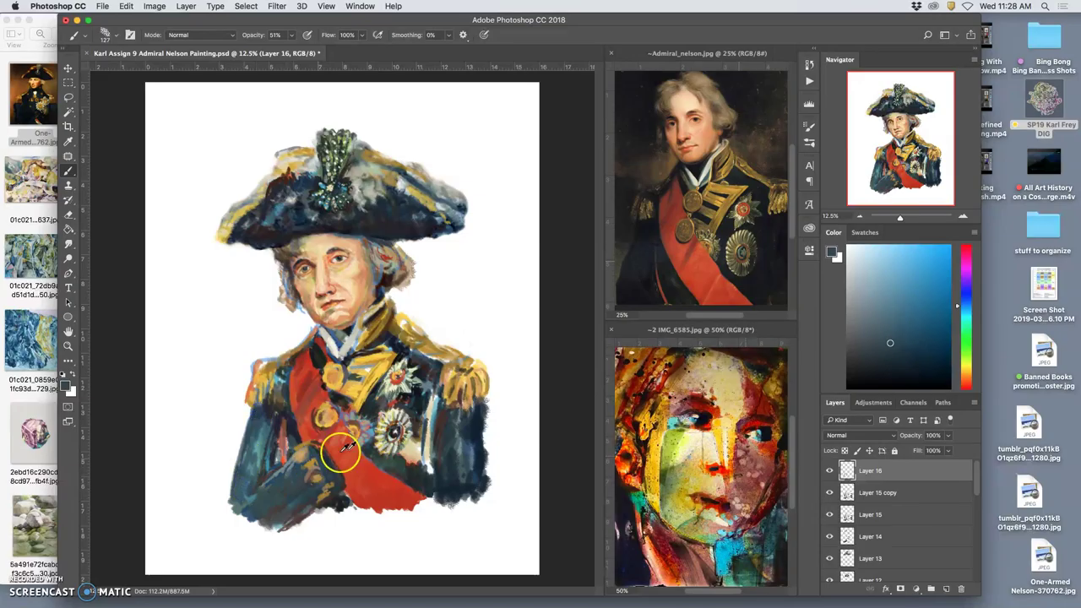
Deepen the bent arm's upper sleeve with sampled navy and add light blue touches under its epaulette.
alt+click(472, 477)
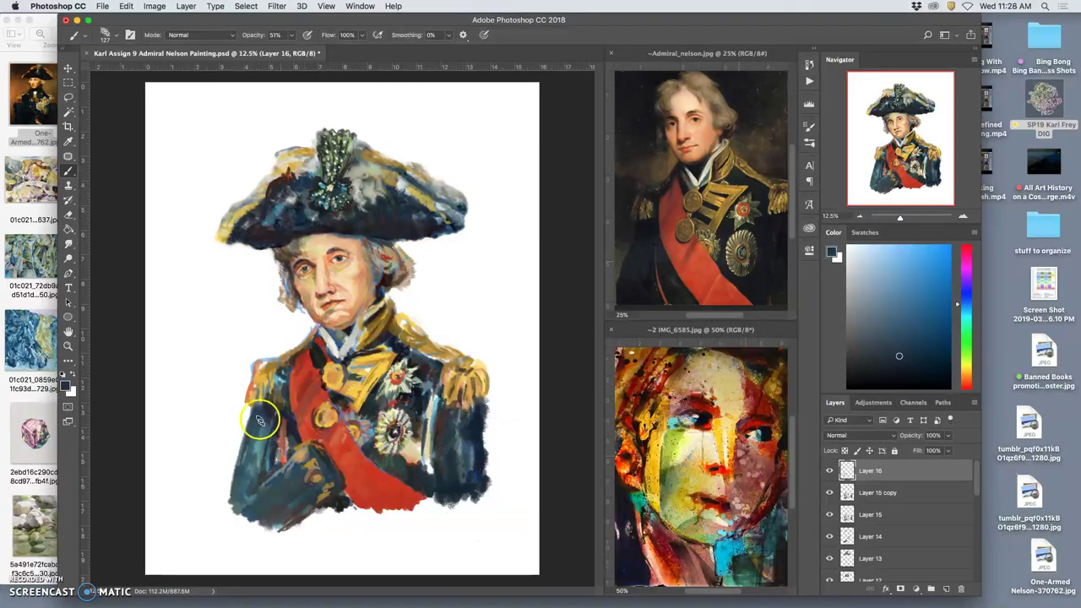
mouse_move(258, 411)
mouse_down()
mouse_move(248, 422)
mouse_move(272, 410)
mouse_move(250, 414)
mouse_move(237, 467)
mouse_up()
alt+click(429, 459)
drag(252, 409, 250, 408)
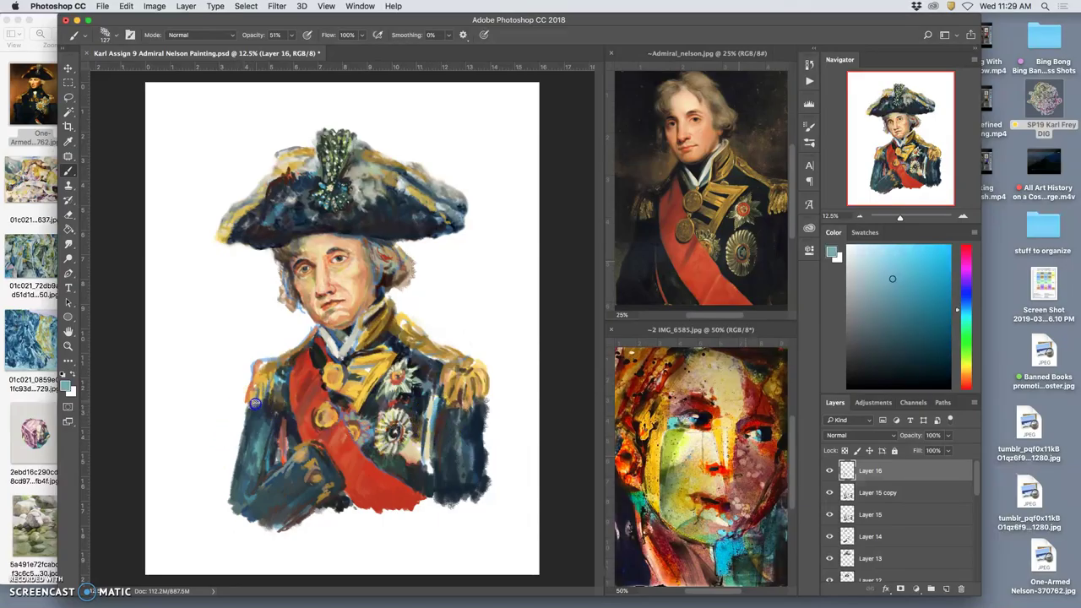
Touch up the shoulder beside the gold collar with sampled tones, and undo the stroke made across the lower coat.
mouse_move(409, 336)
mouse_down()
mouse_move(400, 354)
mouse_move(406, 321)
mouse_up()
alt+click(448, 408)
mouse_move(395, 327)
mouse_down()
mouse_move(391, 287)
mouse_move(356, 362)
mouse_move(372, 328)
mouse_up()
drag(461, 482, 433, 476)
key(cmd+z)
Darken the coat edge beside the round medal and pale lining with sampled dark navy and near-black strokes.
alt+click(378, 389)
mouse_move(406, 410)
mouse_down()
mouse_move(425, 406)
mouse_move(432, 473)
mouse_up()
drag(436, 416, 432, 450)
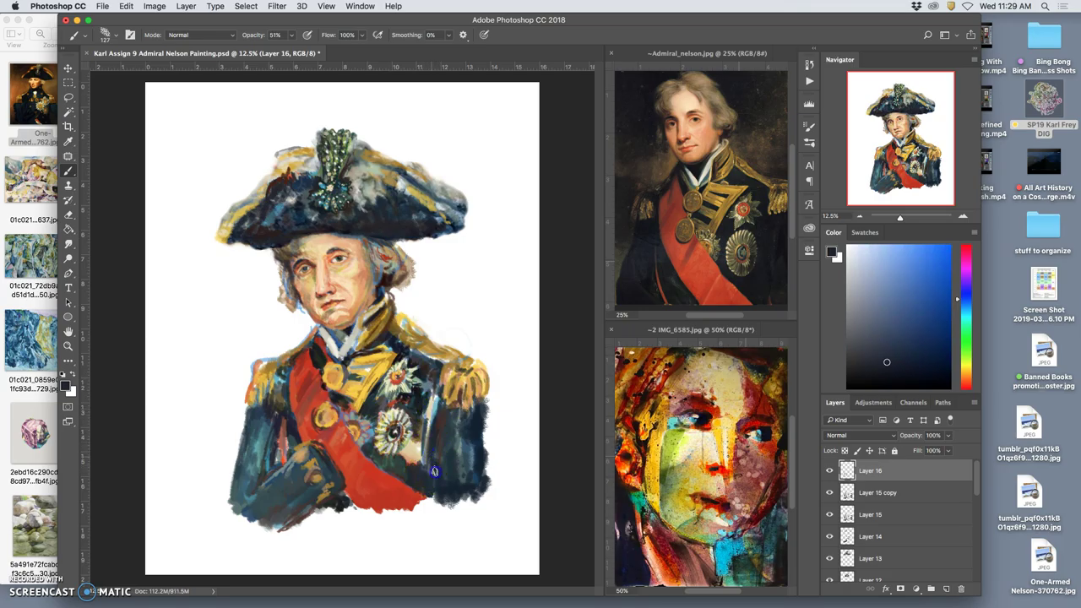
alt+click(419, 404)
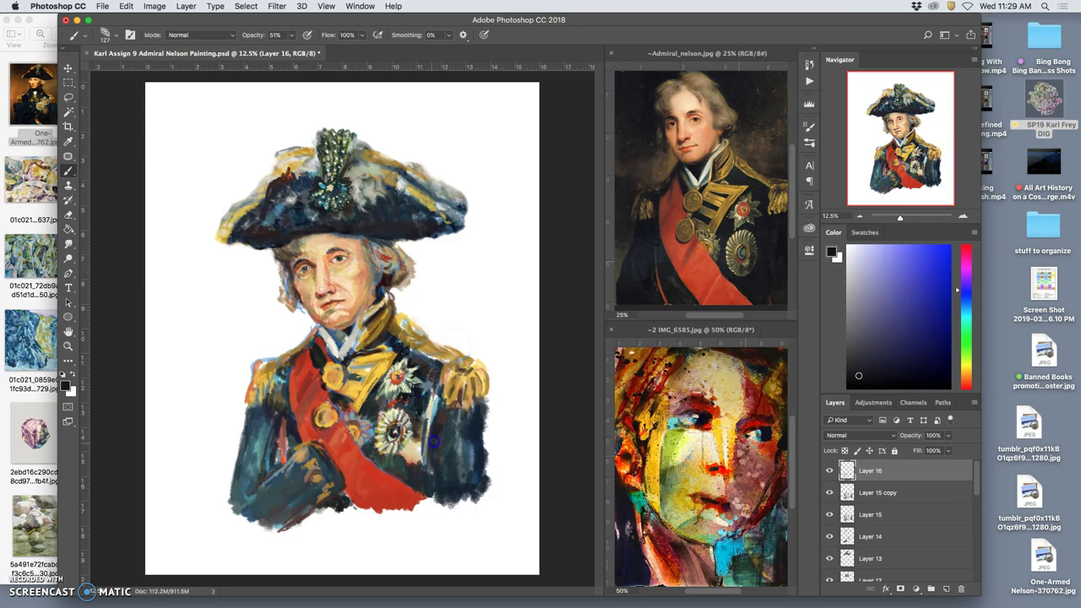
mouse_move(435, 465)
mouse_down()
mouse_move(431, 474)
mouse_move(451, 478)
mouse_move(456, 465)
mouse_up()
Paint dark accents between the collar and the gold chest braid with dark blue and near-black sampled from the coat.
alt+click(446, 467)
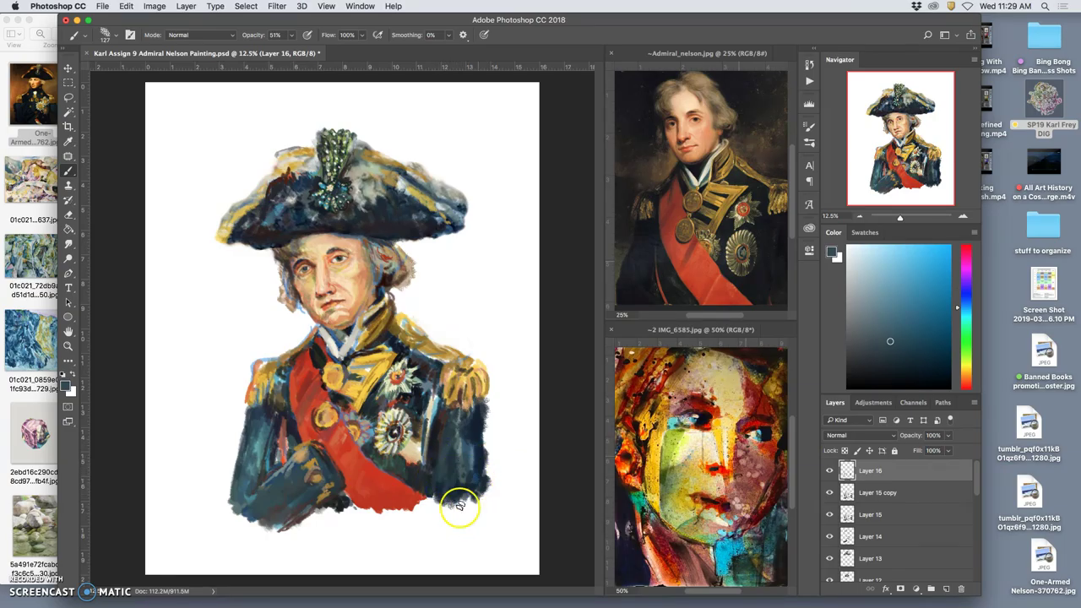
mouse_move(387, 348)
mouse_down()
mouse_move(394, 361)
mouse_move(404, 347)
mouse_move(401, 362)
mouse_up()
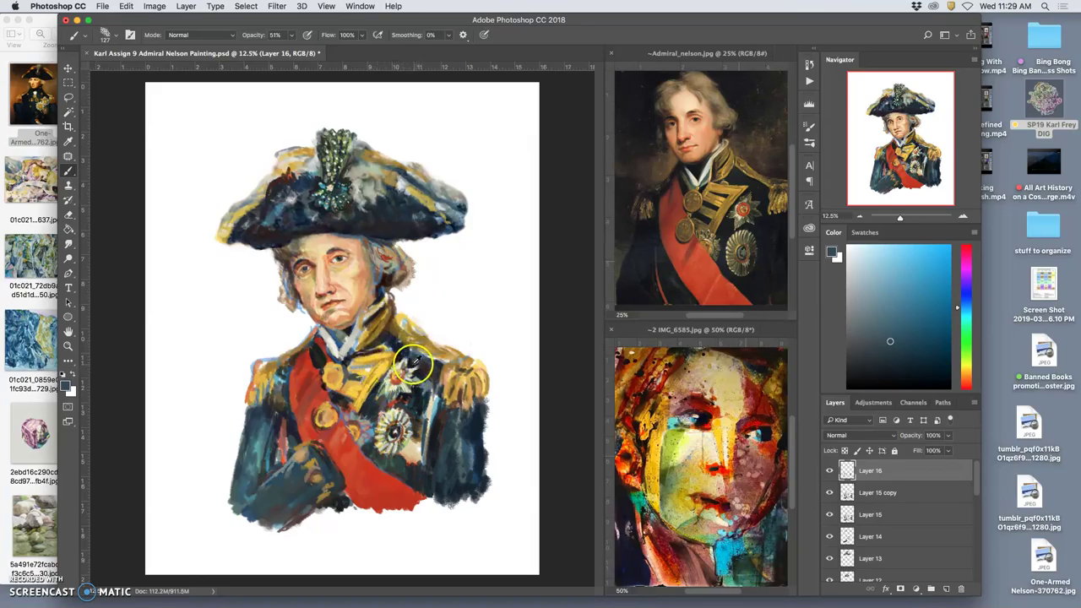
alt+click(413, 367)
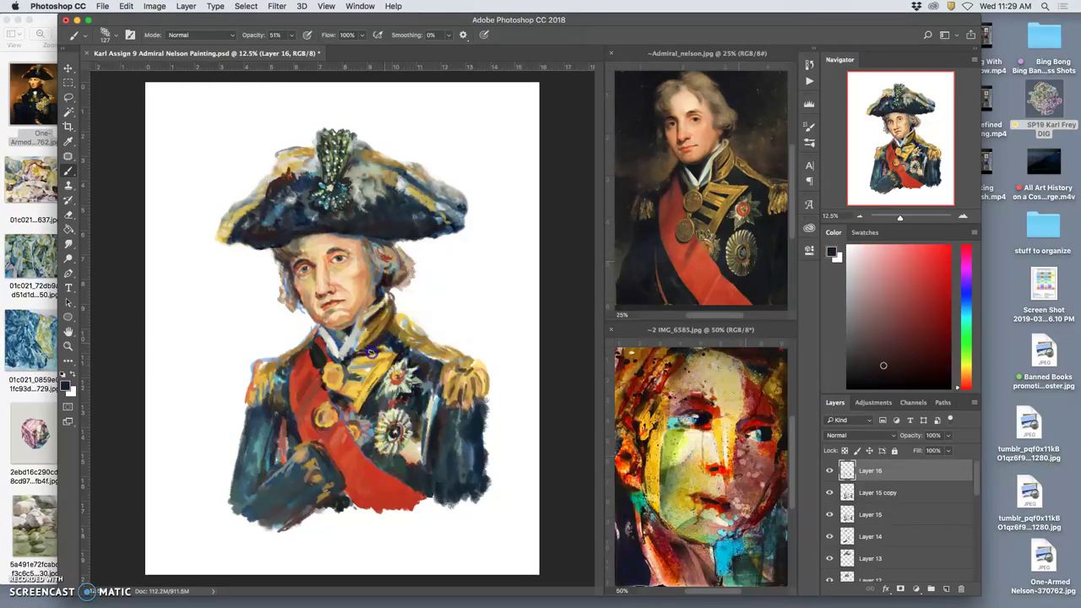
alt+click(402, 356)
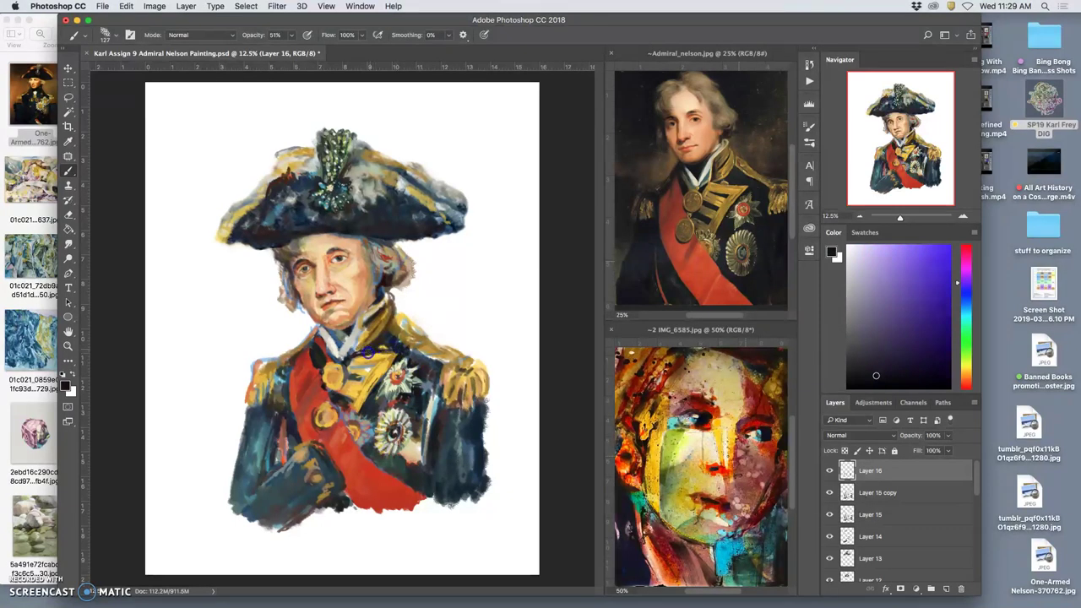
alt+click(369, 408)
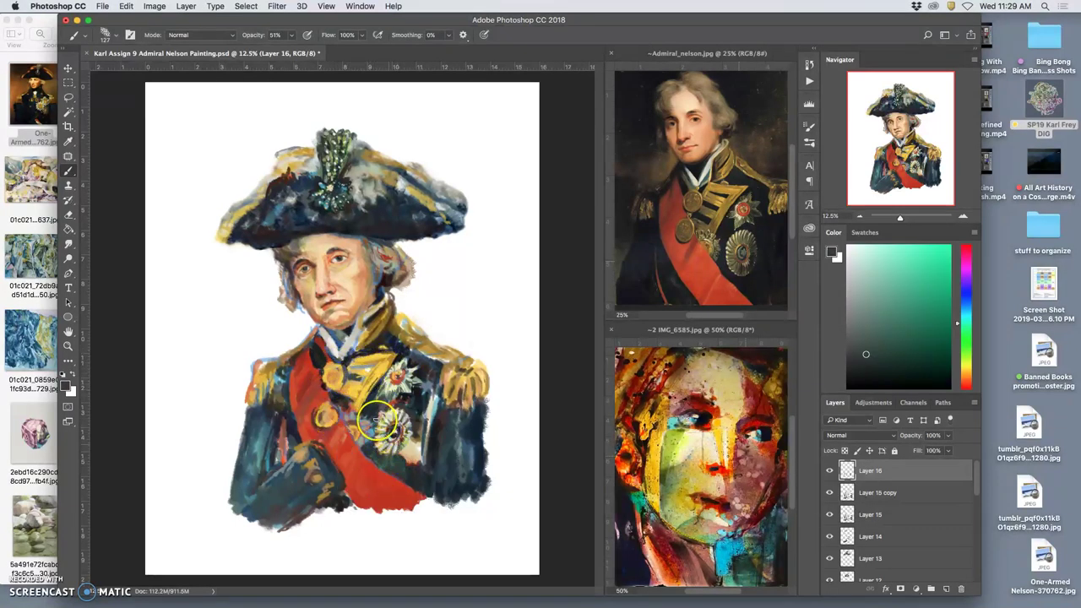
Accent the gold chest braid, the bent arm's upper sleeve and the hat with vivid blue brightened from navy sampled in the color reference.
drag(349, 353, 346, 364)
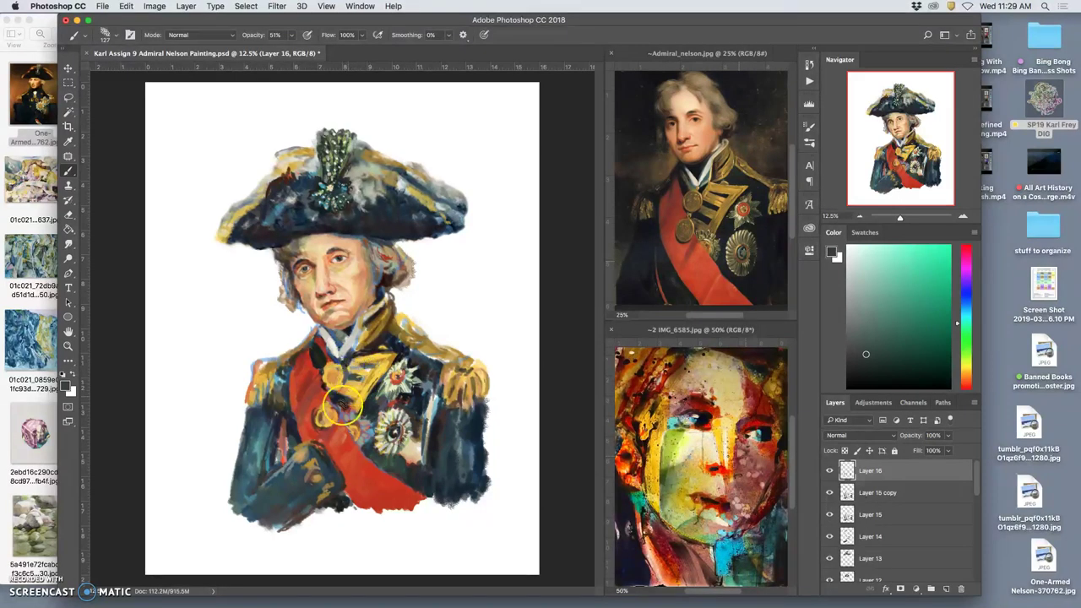
alt+click(281, 209)
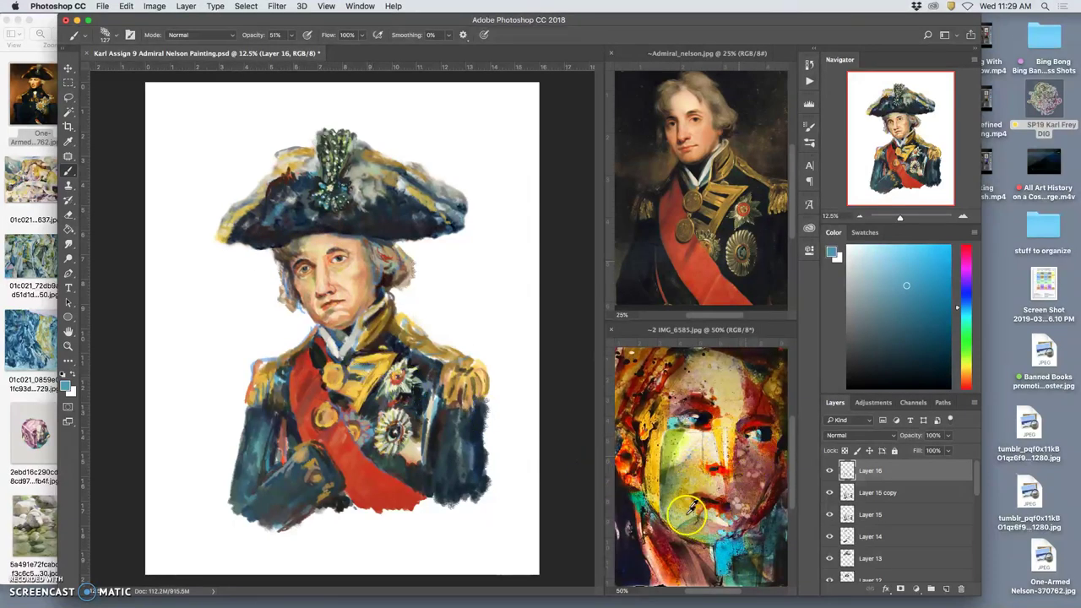
click(717, 563)
alt+click(628, 566)
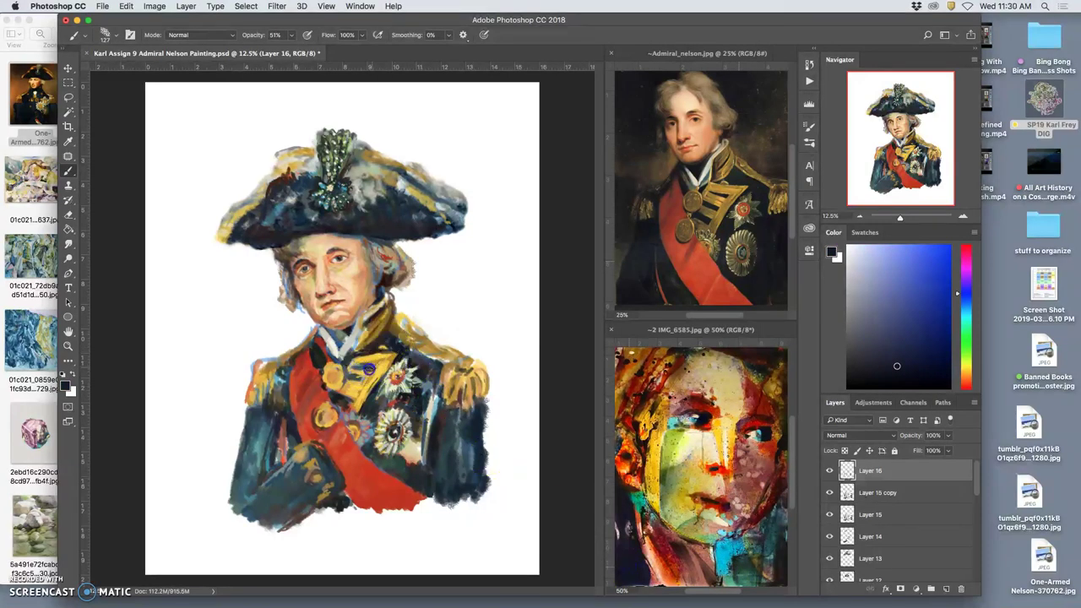
drag(892, 361, 933, 283)
drag(371, 408, 355, 372)
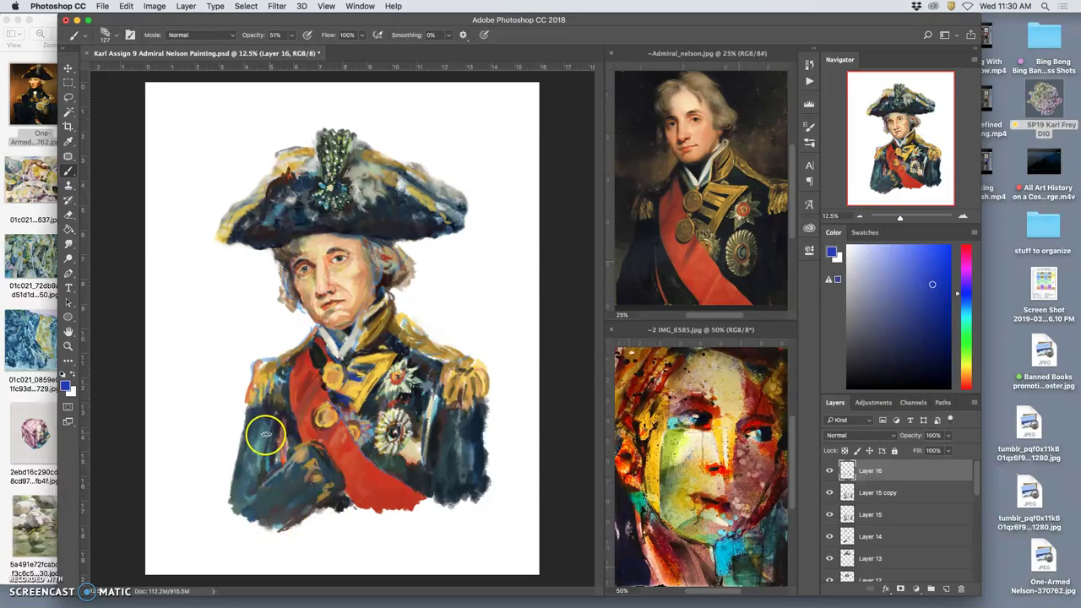
drag(268, 436, 270, 422)
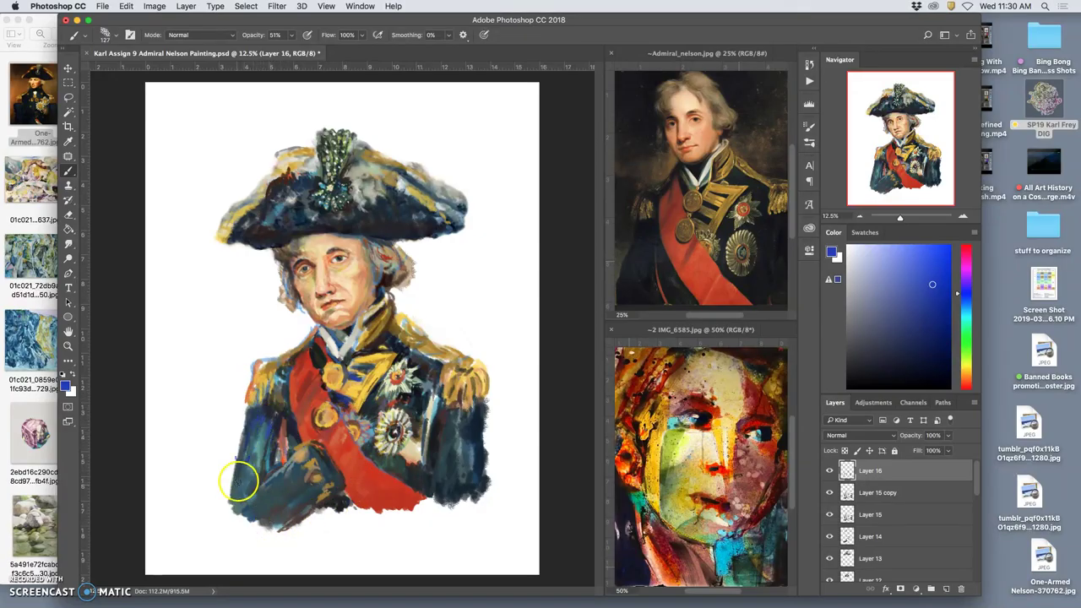
click(296, 218)
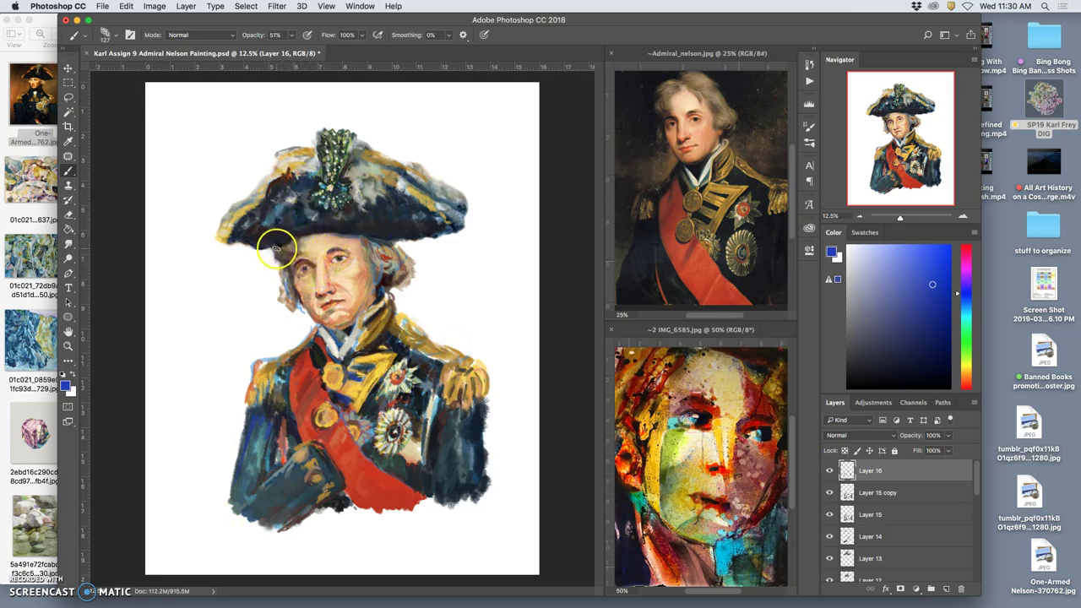
Refine the hair edges on both sides of the face and the jawline with sampled near-black, white, grey-blue, dark brown and tan.
alt+click(372, 272)
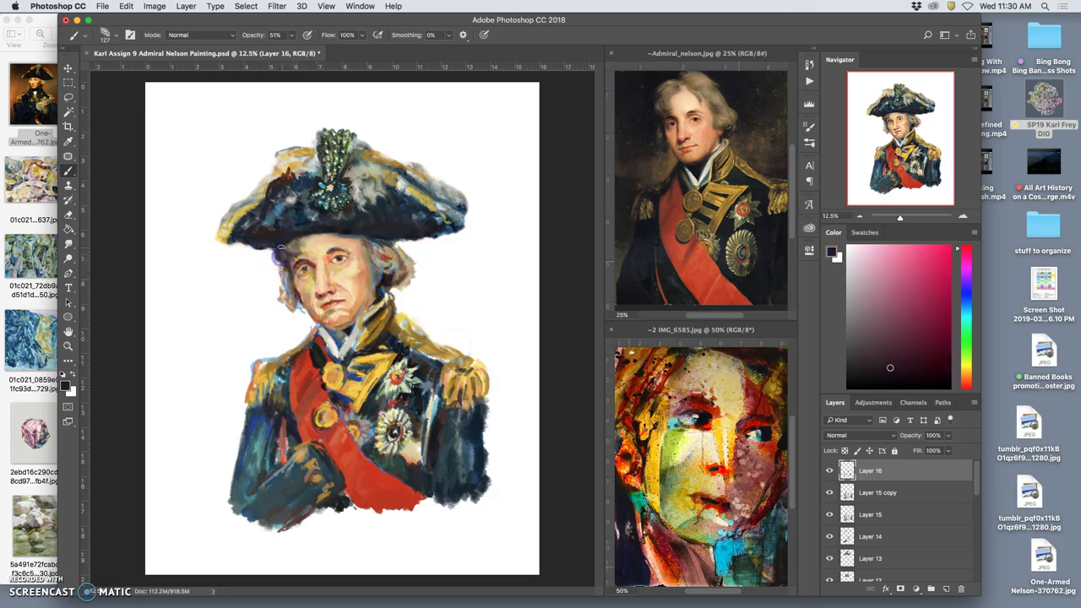
alt+click(265, 275)
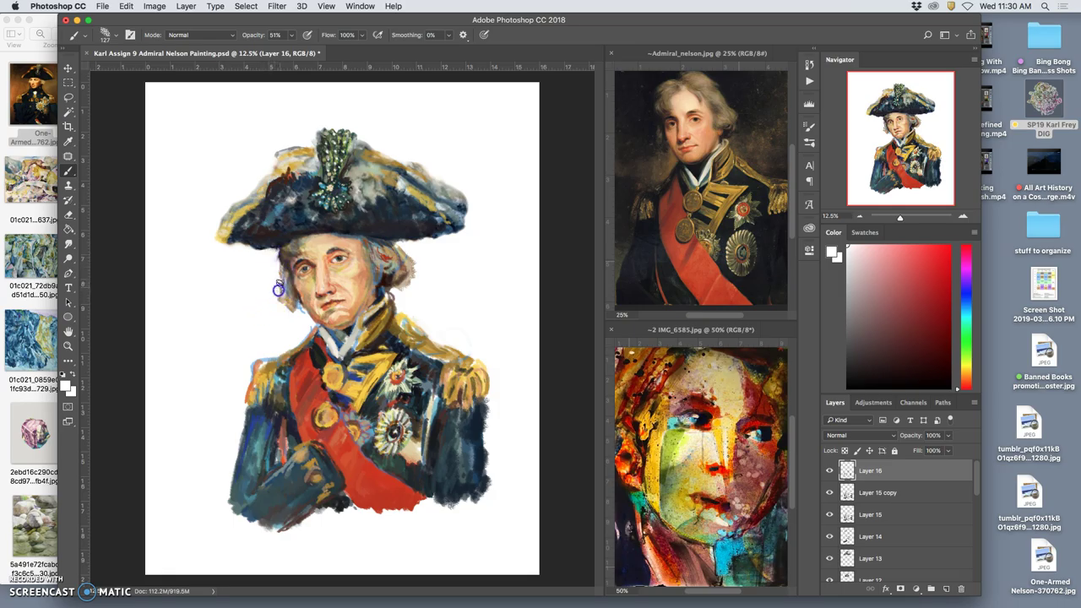
alt+click(384, 258)
alt+click(389, 273)
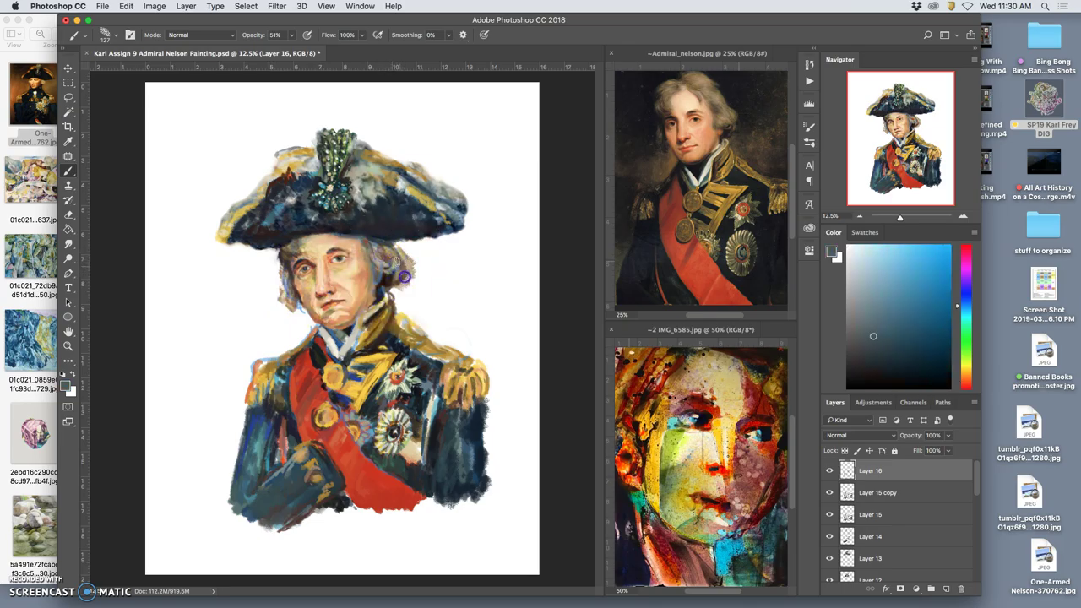
alt+click(385, 250)
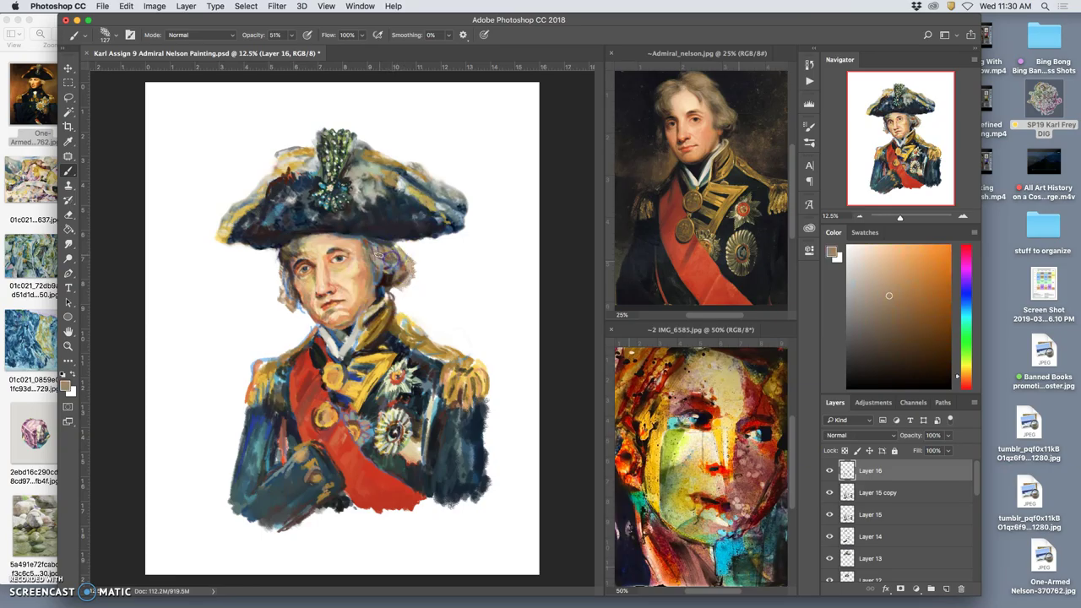
alt+click(389, 282)
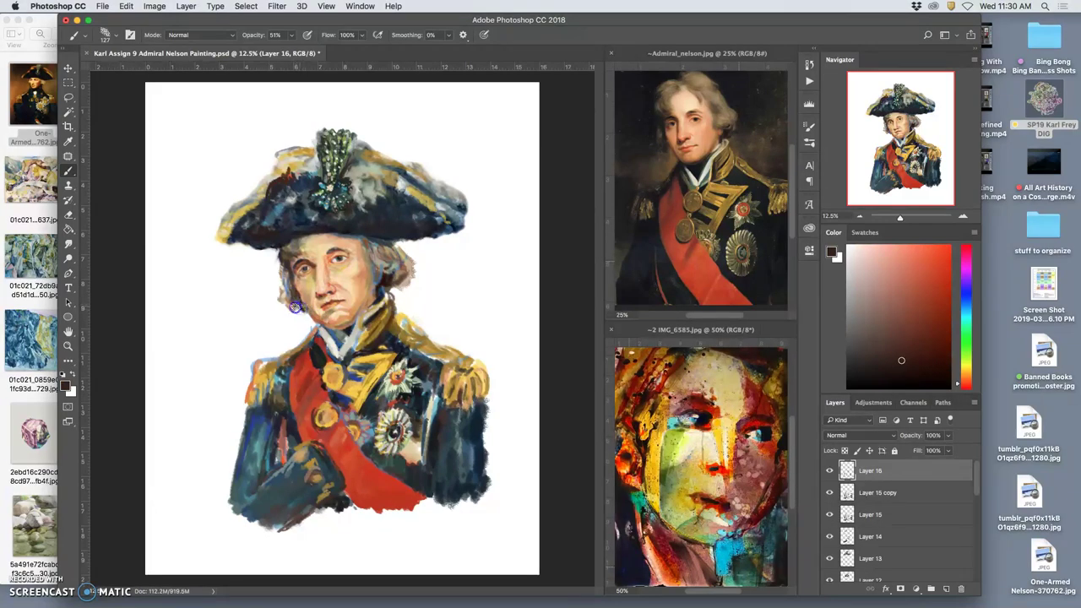
alt+click(305, 304)
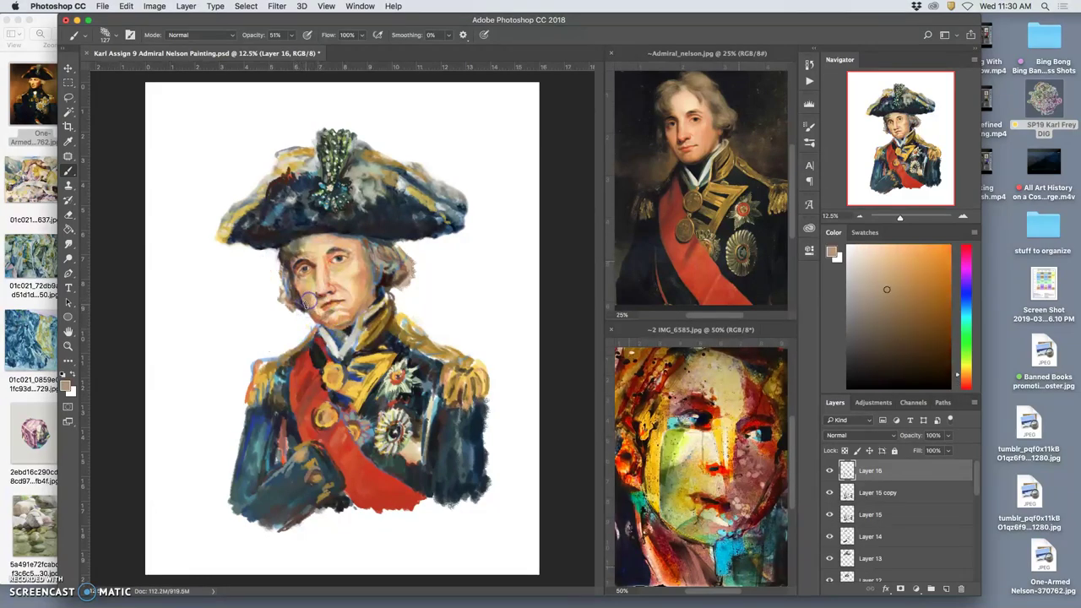
drag(313, 317, 304, 304)
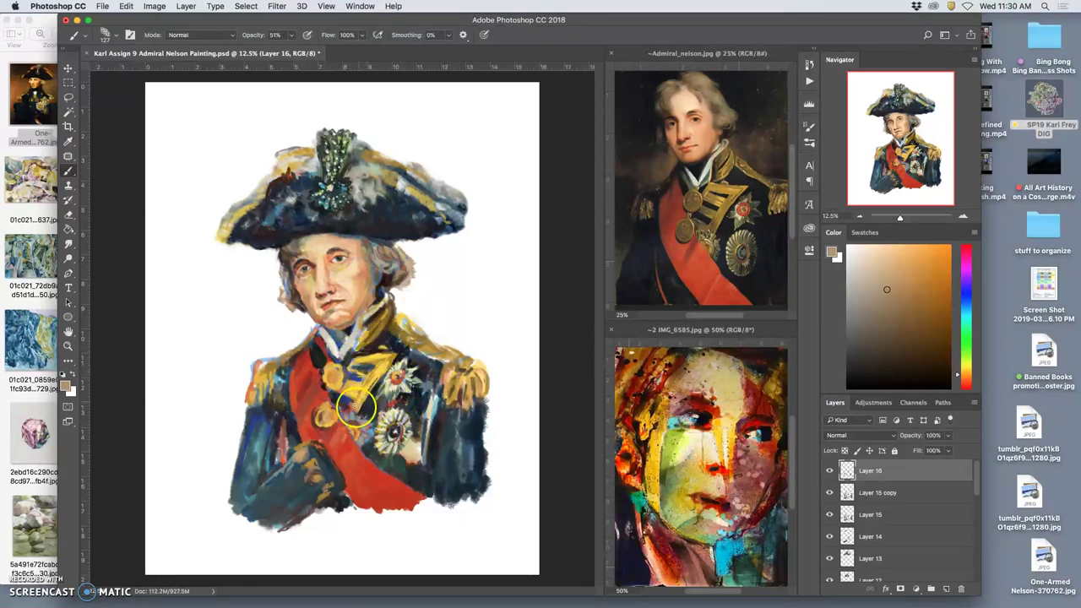
Touch up the white collar and neckcloth beneath the chin with tan, sampled off-white and deep blue strokes.
mouse_move(366, 318)
mouse_down()
mouse_move(384, 287)
mouse_move(426, 353)
mouse_move(377, 307)
mouse_up()
alt+click(421, 357)
alt+click(387, 298)
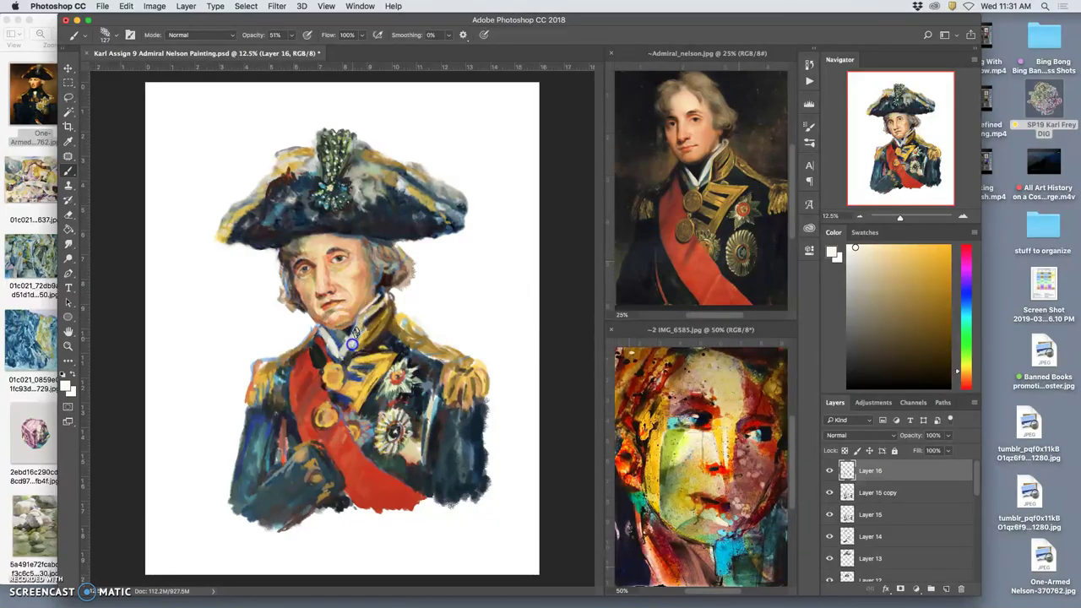
mouse_move(355, 326)
mouse_down()
mouse_move(330, 377)
mouse_move(352, 352)
mouse_move(386, 359)
mouse_move(358, 373)
mouse_up()
alt+click(358, 373)
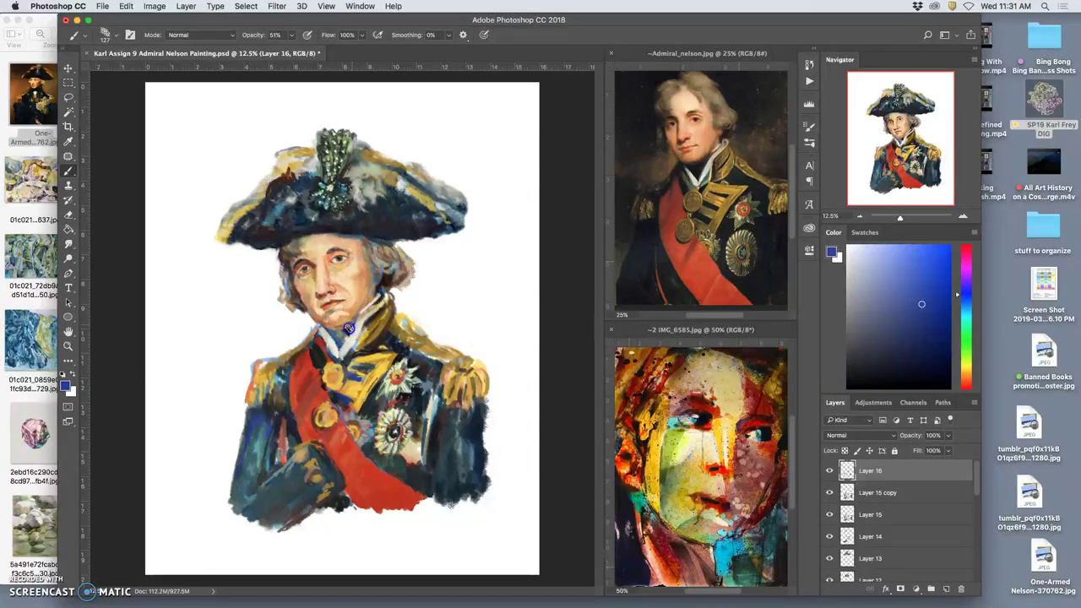
Rework the hairline and forehead under the hat brim with deep blue, sampled grey-blue and light tan strokes.
mouse_move(359, 221)
mouse_down()
mouse_move(369, 244)
mouse_move(361, 239)
mouse_up()
click(363, 235)
alt+click(382, 265)
drag(336, 237, 338, 235)
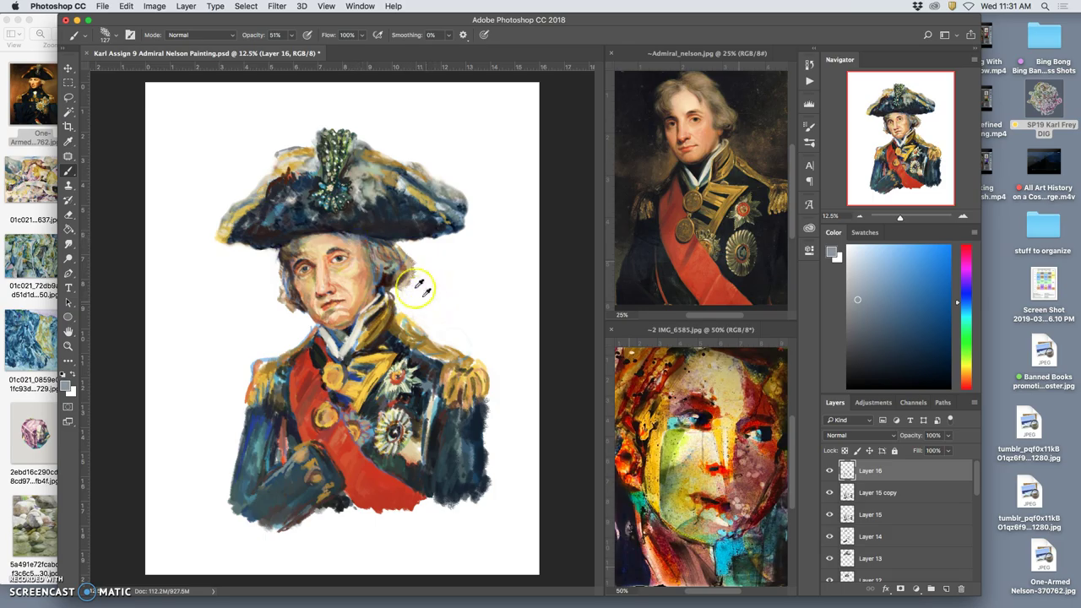
alt+click(405, 285)
click(349, 229)
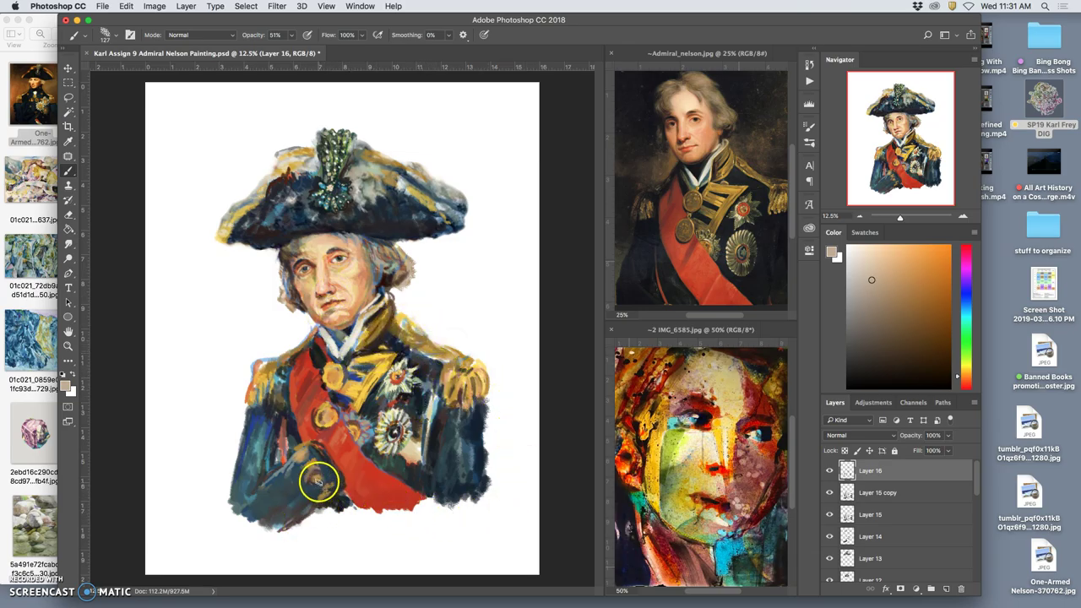
Add light tan touches to the bent arm's cuff, and refine the sash's lower end with sampled dark blue and red.
click(317, 481)
drag(319, 478, 326, 488)
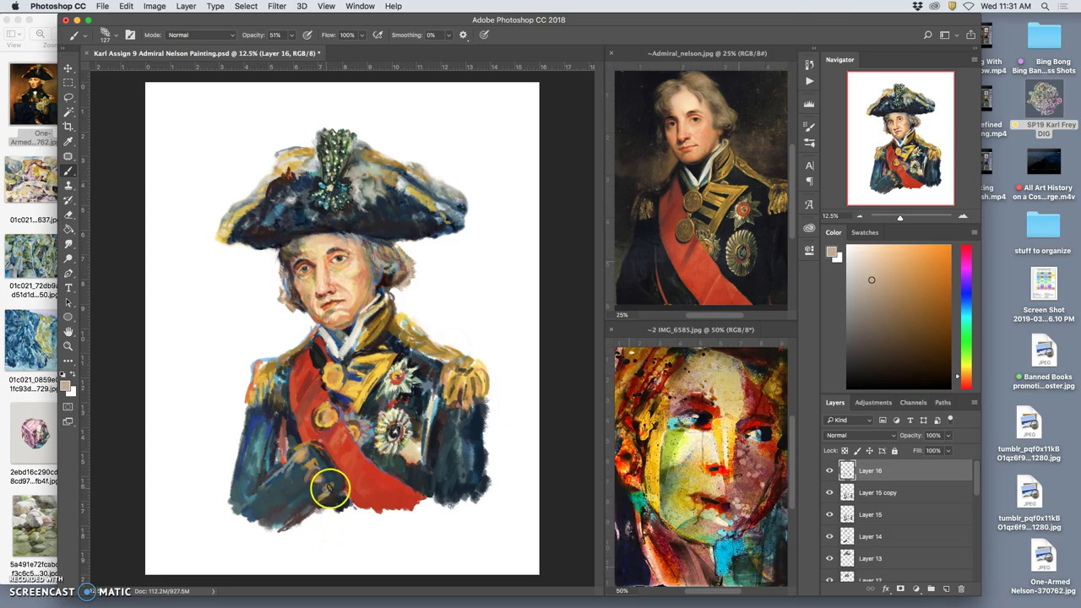
alt+click(425, 483)
mouse_move(401, 494)
mouse_down()
mouse_move(420, 470)
mouse_move(436, 472)
mouse_up()
alt+click(434, 479)
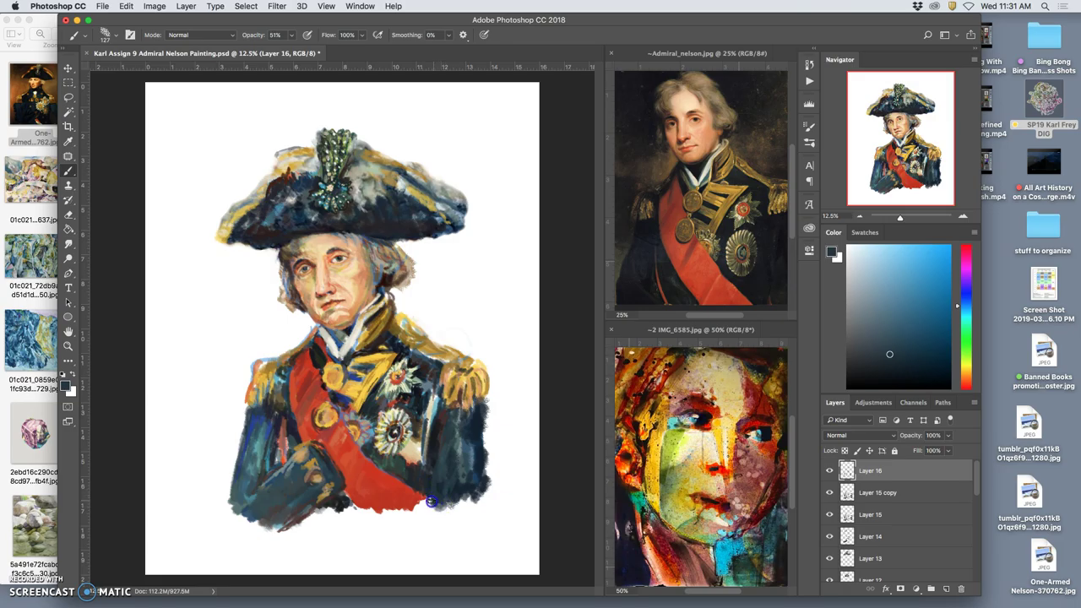
alt+click(414, 490)
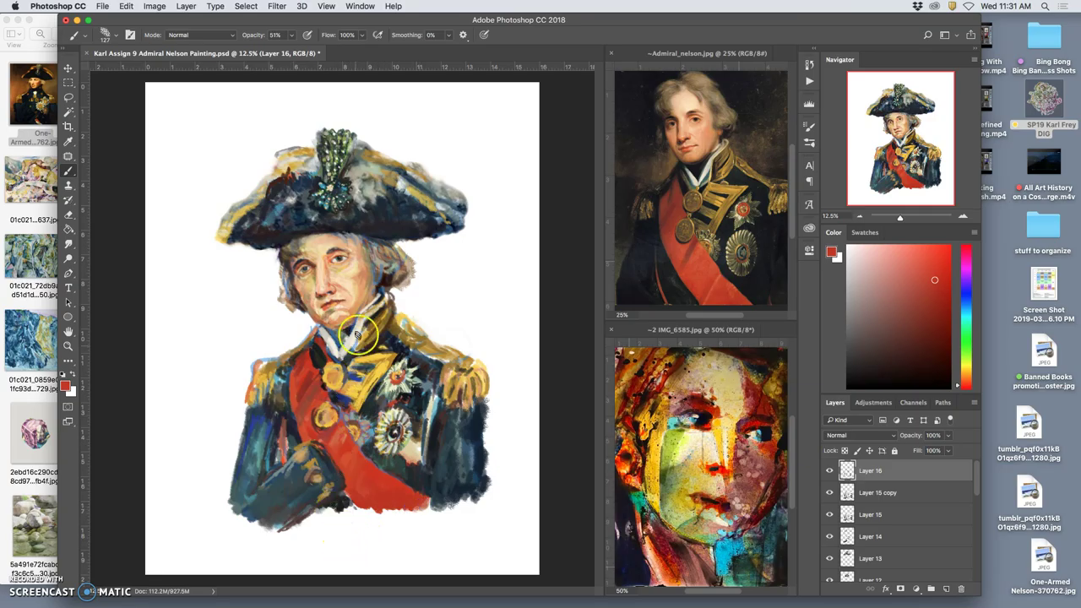
Shade the lower red sash with sampled orange-brown, and touch up the coat's bottom edges beside it with sampled white and near-black.
alt+click(291, 371)
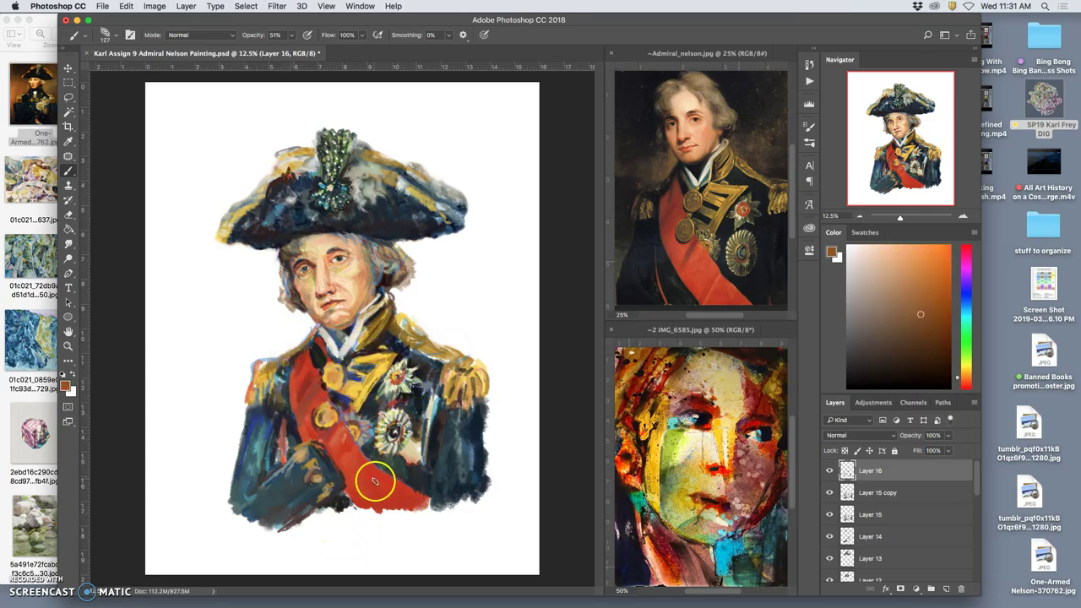
alt+click(338, 512)
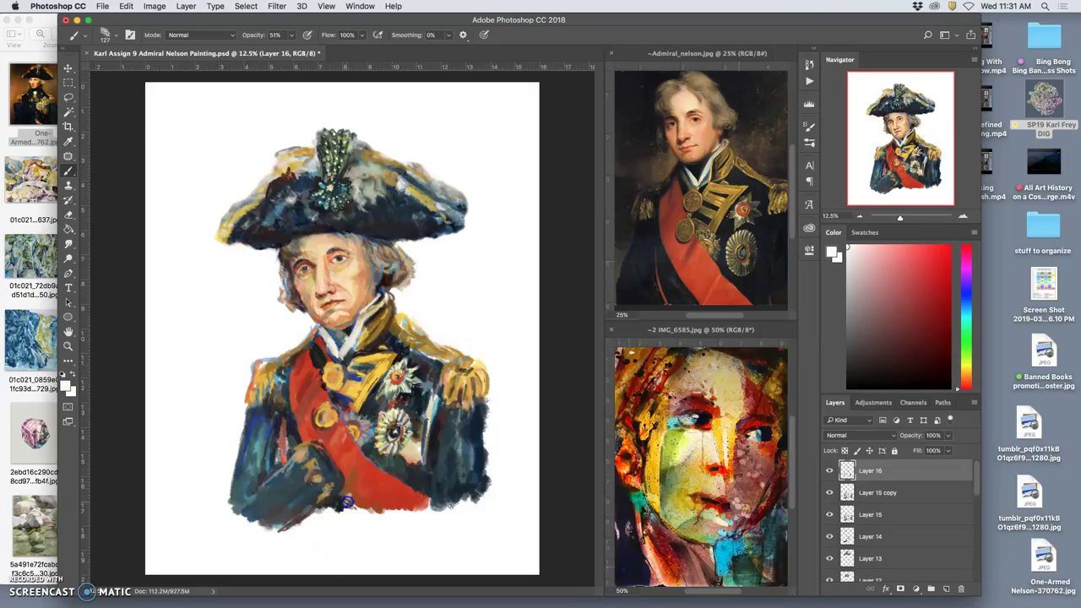
alt+click(437, 493)
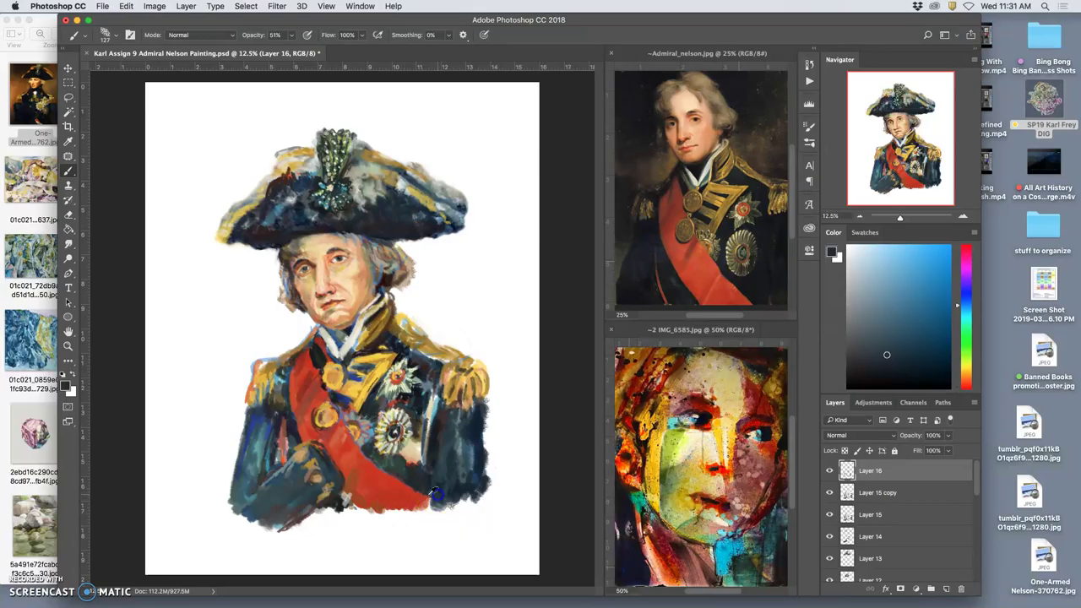
alt+click(337, 511)
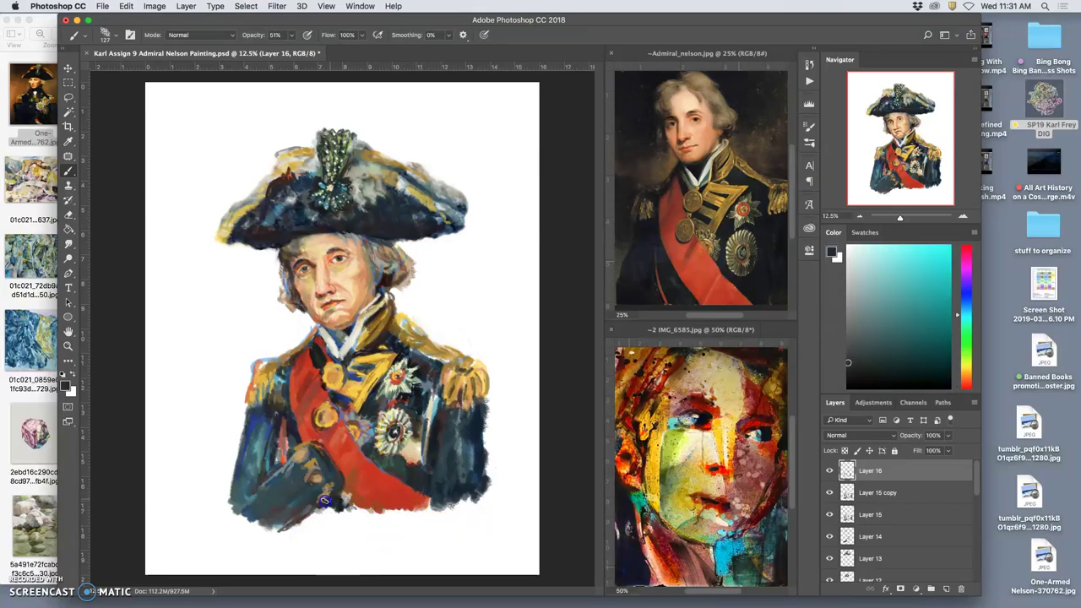
Darken the bent arm's forearm sleeve with near-black and dark navy sampled from the coat.
mouse_move(300, 516)
mouse_down()
mouse_move(272, 518)
mouse_move(303, 510)
mouse_move(345, 452)
mouse_move(281, 455)
mouse_move(293, 422)
mouse_up()
alt+click(269, 482)
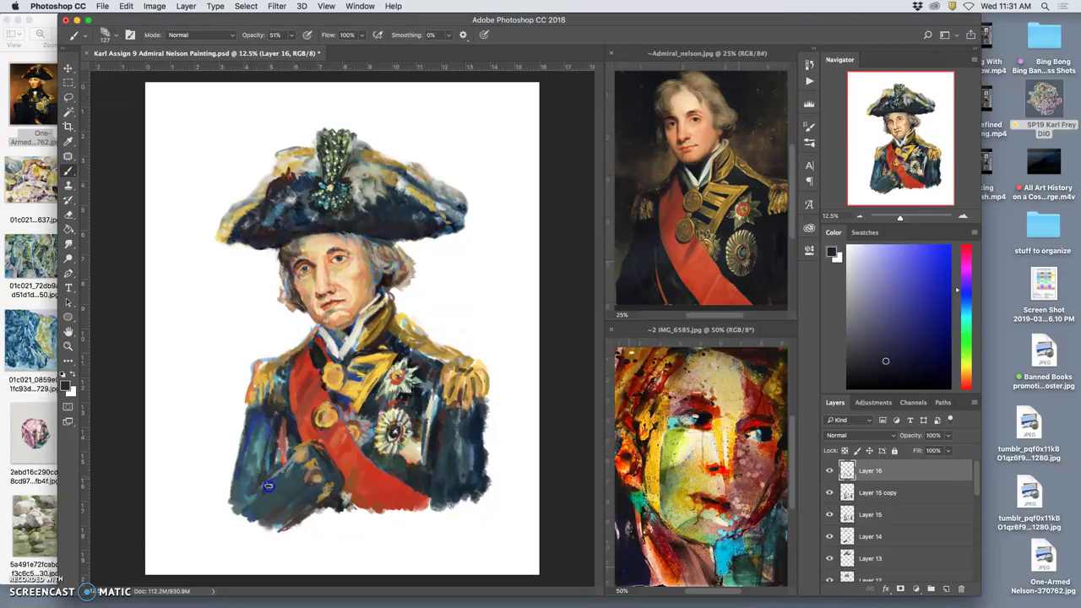
mouse_move(277, 489)
mouse_down()
mouse_move(256, 501)
mouse_move(280, 489)
mouse_up()
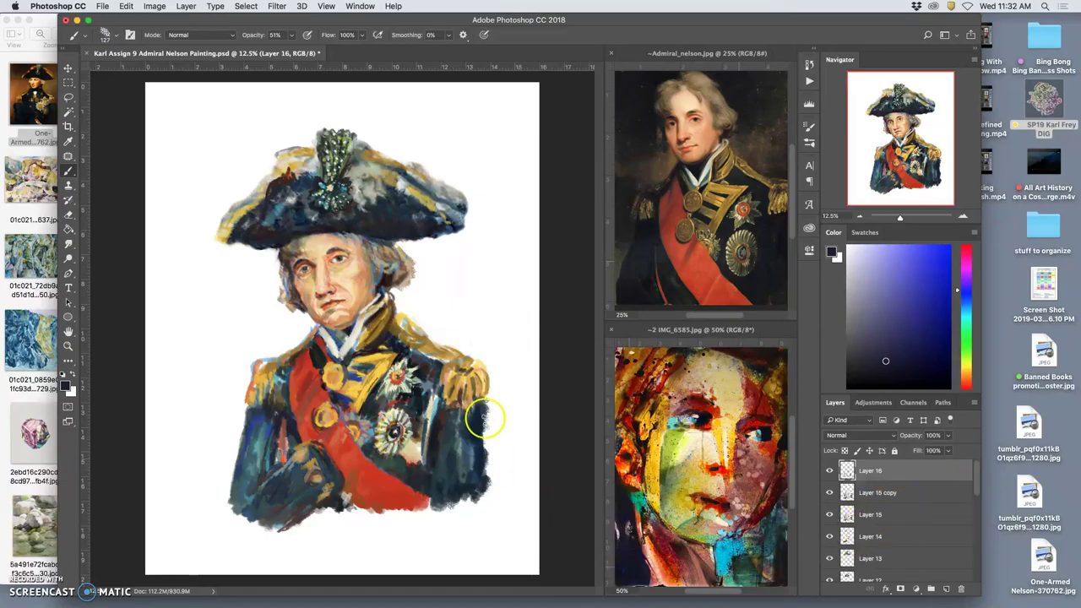
Define the gold shoulder strap and epaulette with white and dark brown strokes, and add sampled golden tan to the hair beside the temple.
alt+click(448, 338)
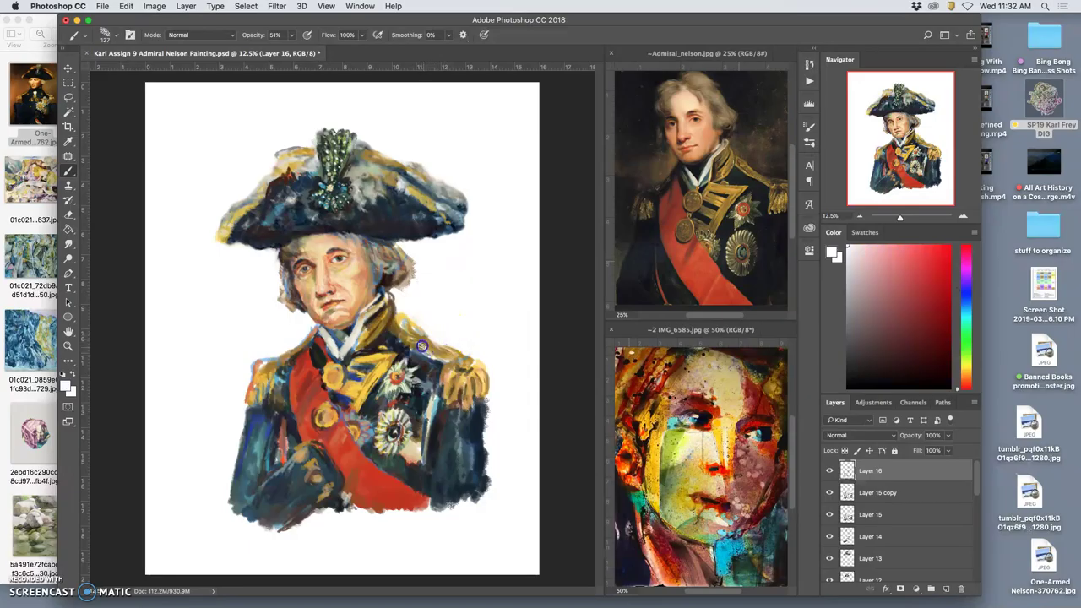
drag(458, 410, 422, 342)
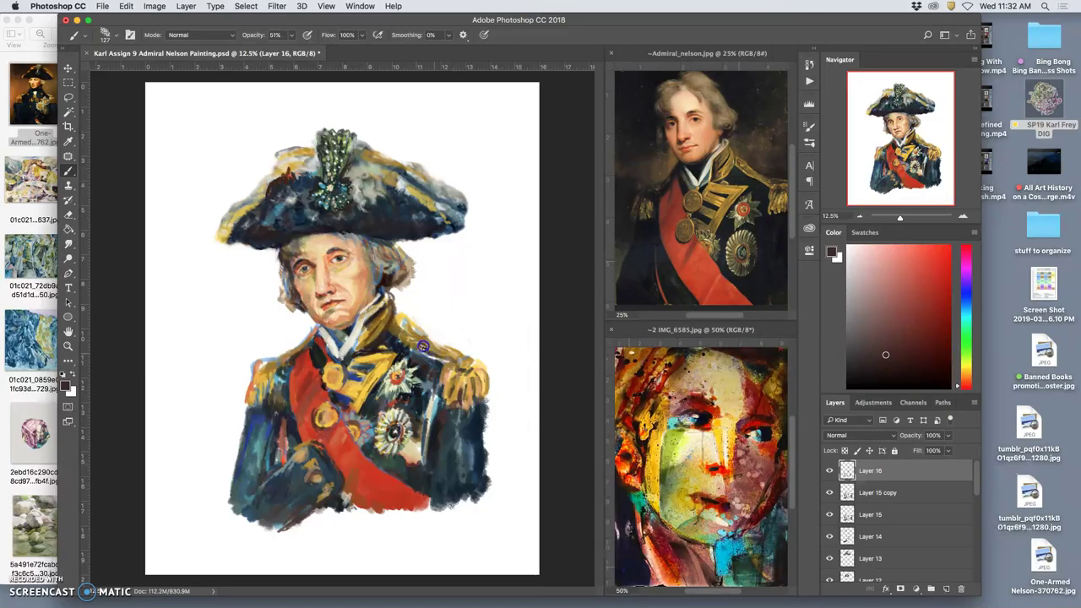
drag(456, 410, 427, 344)
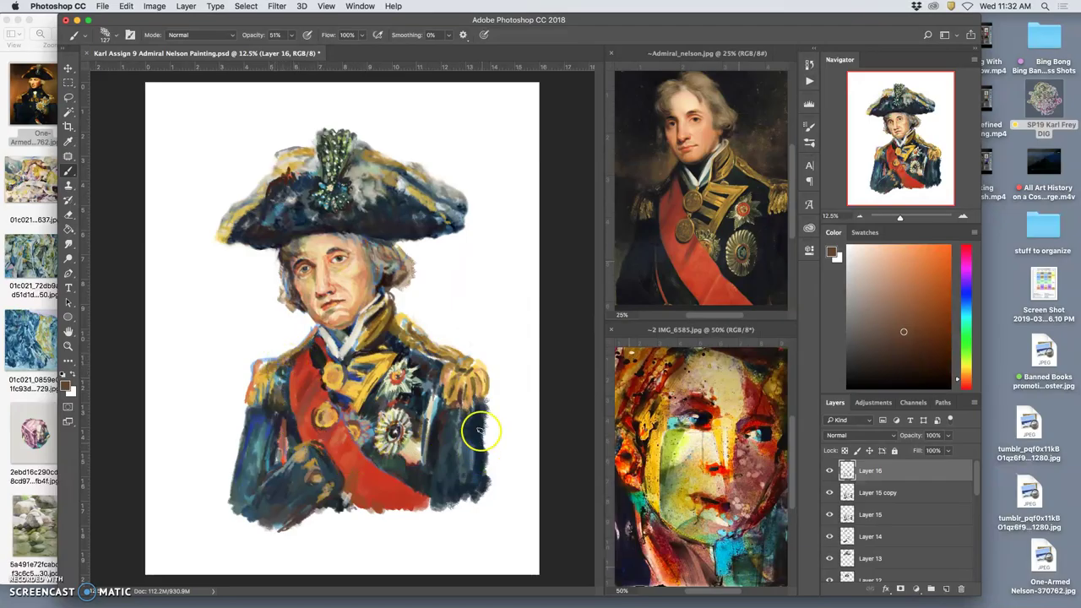
alt+click(401, 253)
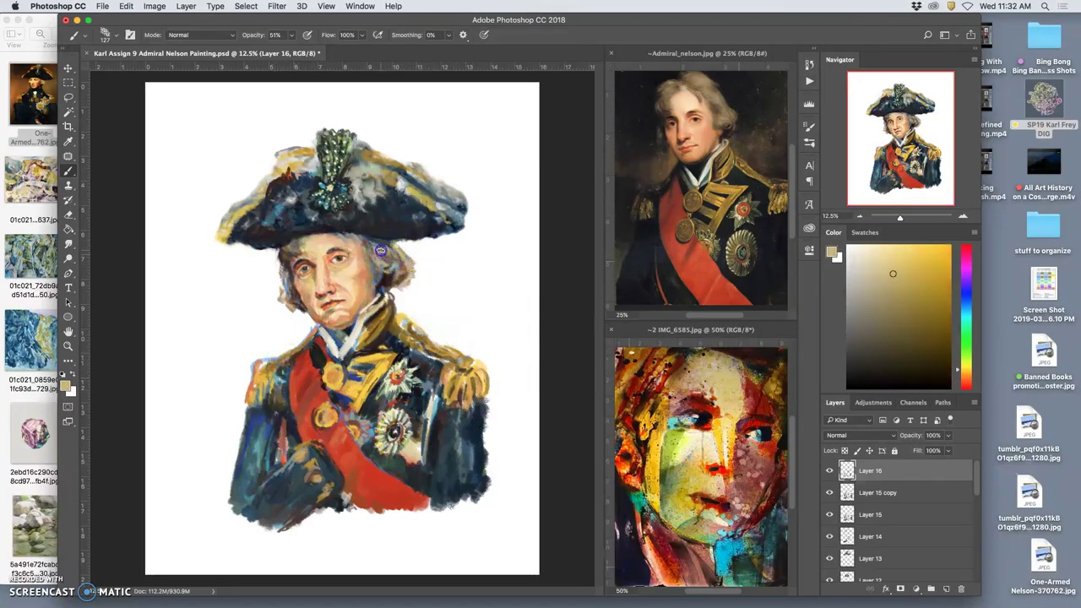
alt+click(381, 251)
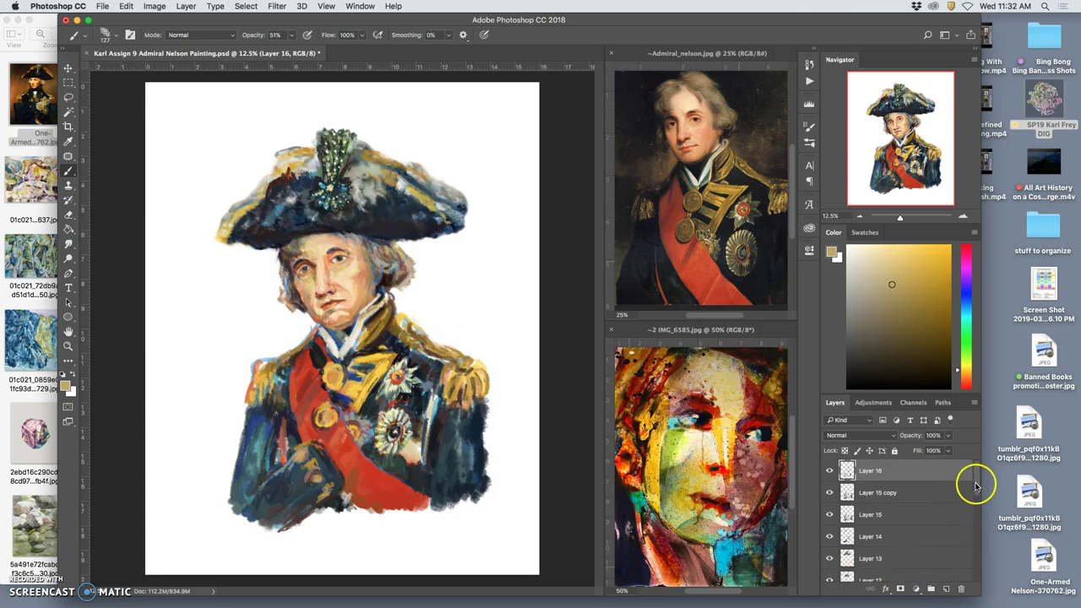
Show Layer 4, and move Layer 16 down beneath Layer 11 and back up above Layer 15 in the layer stack.
drag(976, 485, 977, 524)
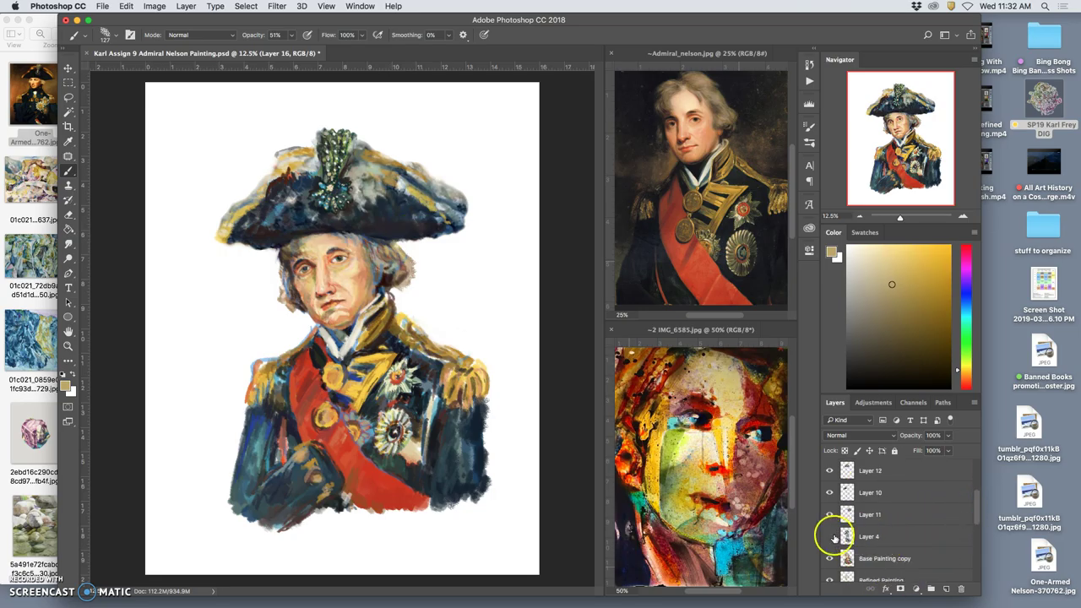
click(830, 536)
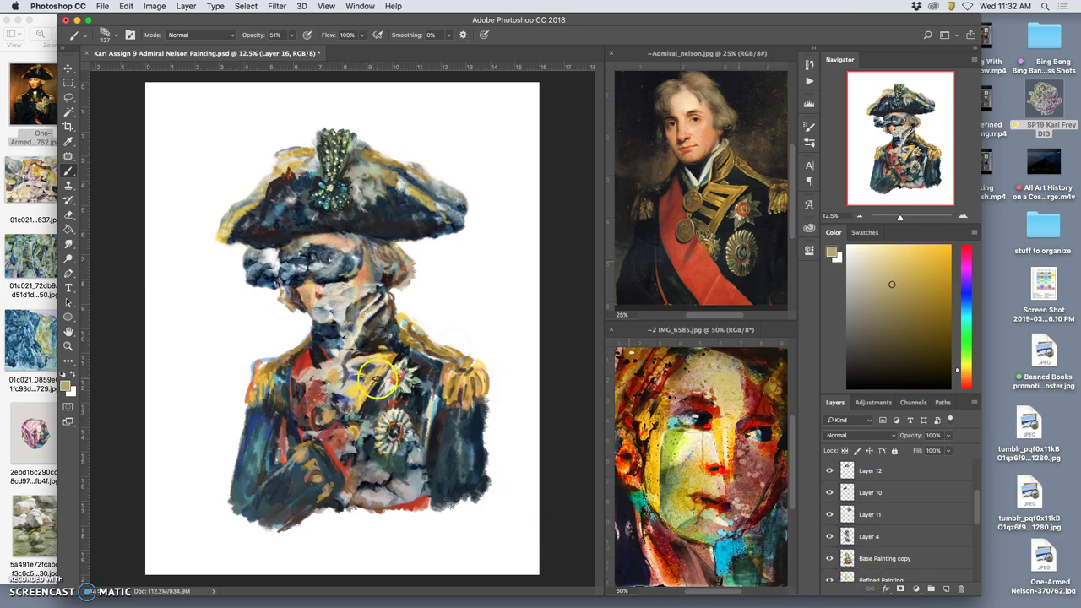
key(super+[)
key(super+[)
key(super+bracketleft)
key(super+bracketleft)
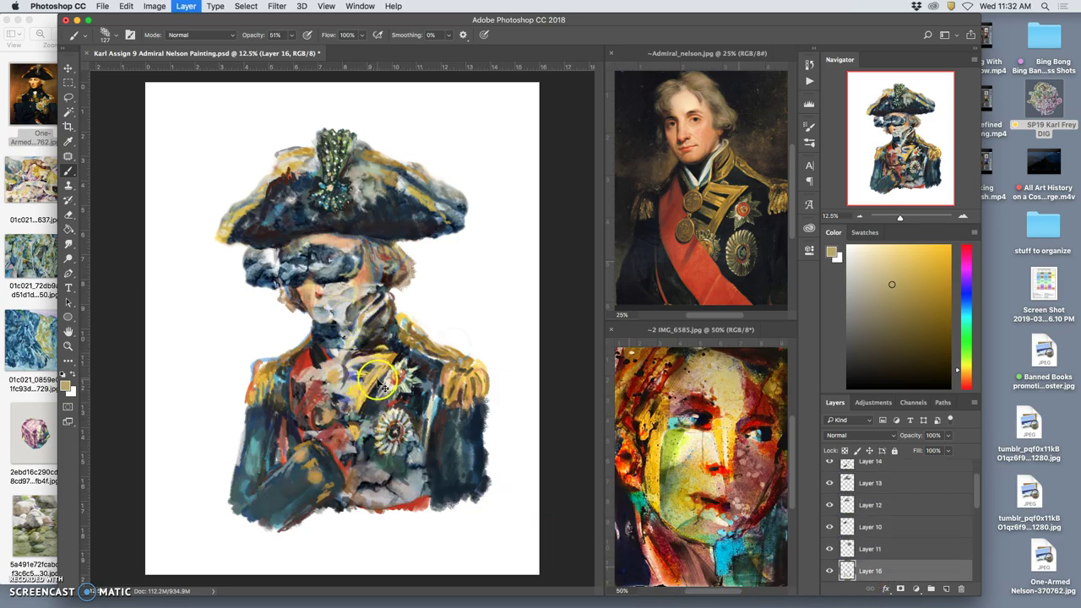
key(super+shift+bracketright)
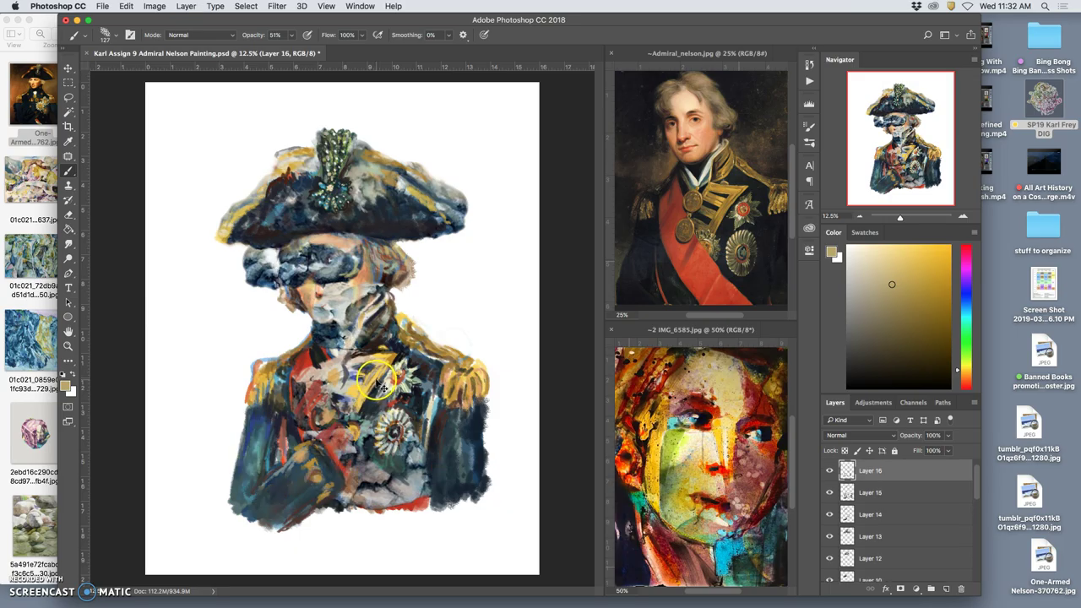
Shift Layer 16 down and up in the layer stack, placing it between Layer 15 copy and Layer 15.
key(super+bracketleft)
key(super+bracketleft)
key(super+bracketleft)
key(super+bracketright)
key(super+bracketright)
key(super+bracketright)
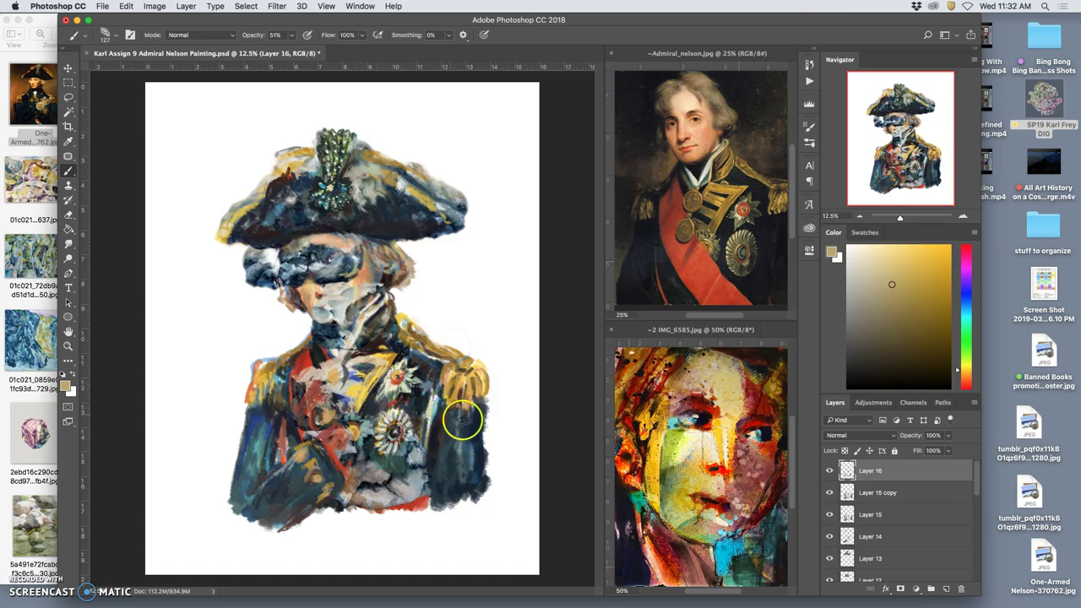
key(super+bracketleft)
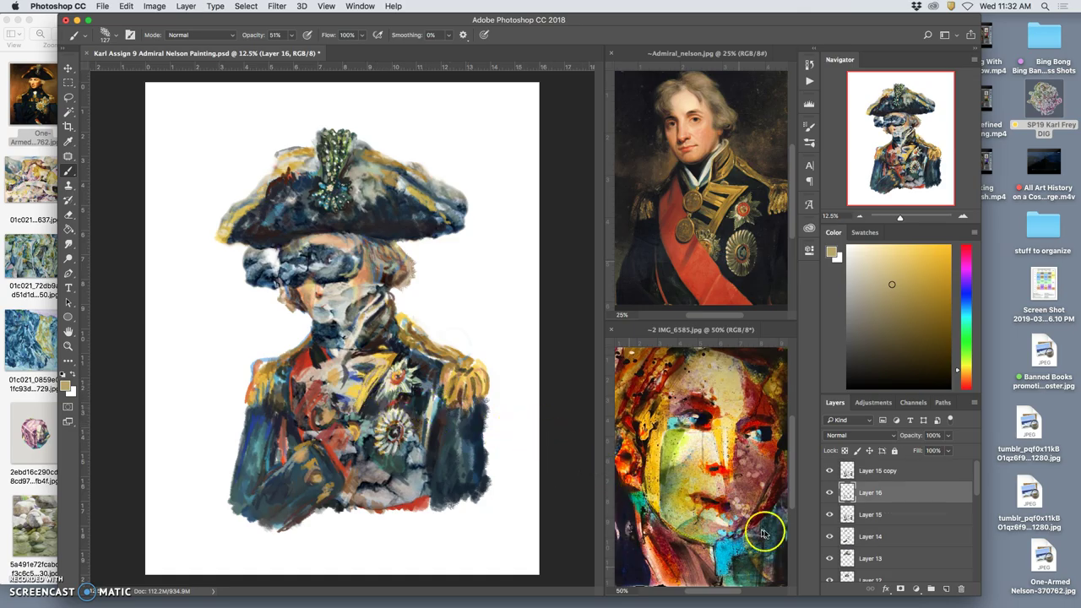
Hide Layer 4, and select Layer 15 copy after switching its visibility off and back on.
mouse_move(981, 489)
mouse_down()
mouse_move(977, 525)
mouse_move(982, 456)
mouse_up()
click(830, 537)
click(836, 471)
click(848, 474)
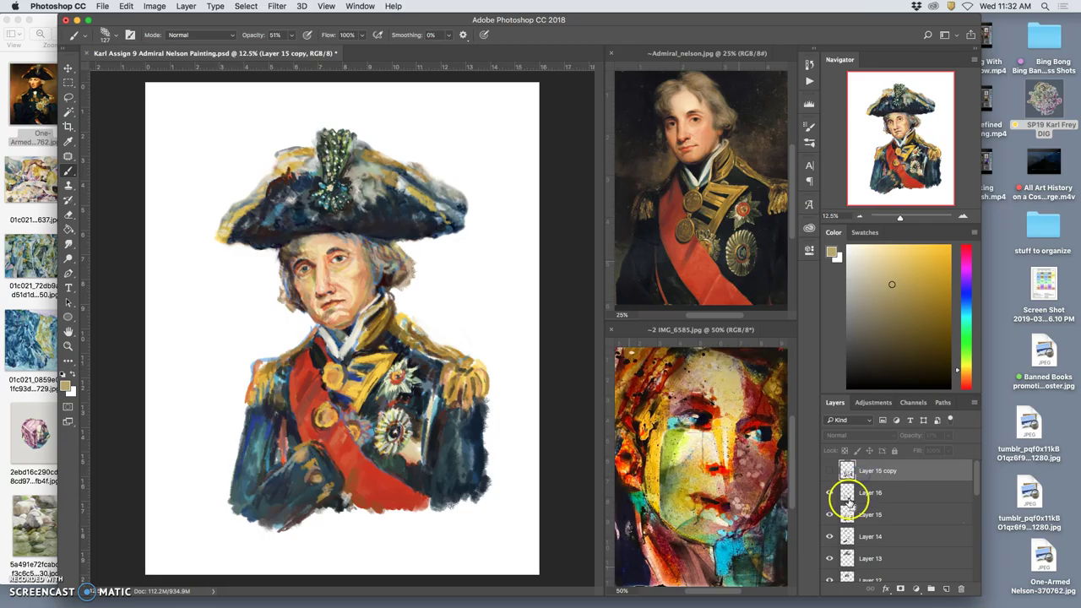
click(832, 473)
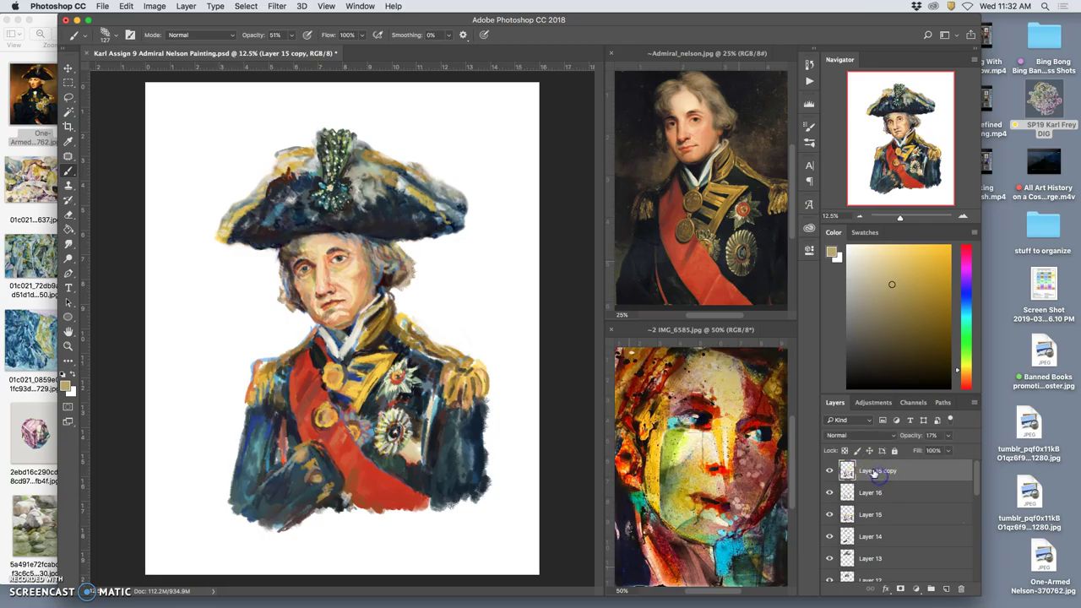
Move Layer 15 copy down through the layer stack until it sits beneath Layer 1.
key(super+bracketleft)
key(super+bracketleft)
key(super+bracketleft)
key(super+bracketleft)
key(super+bracketleft)
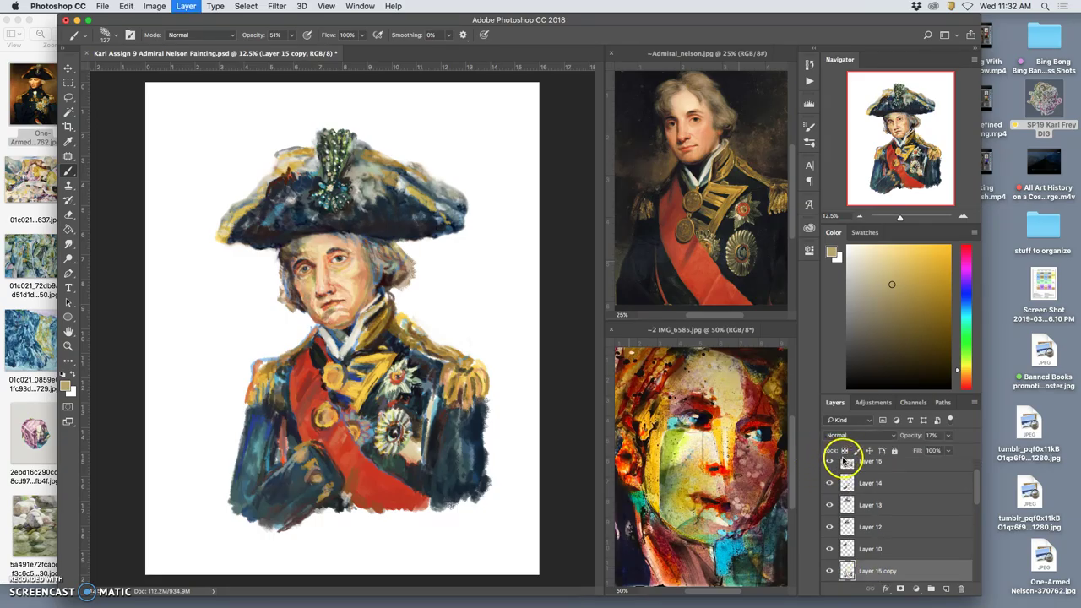
key(super+bracketleft)
key(super+bracketleft)
key(super+bracketleft)
key(super+bracketleft)
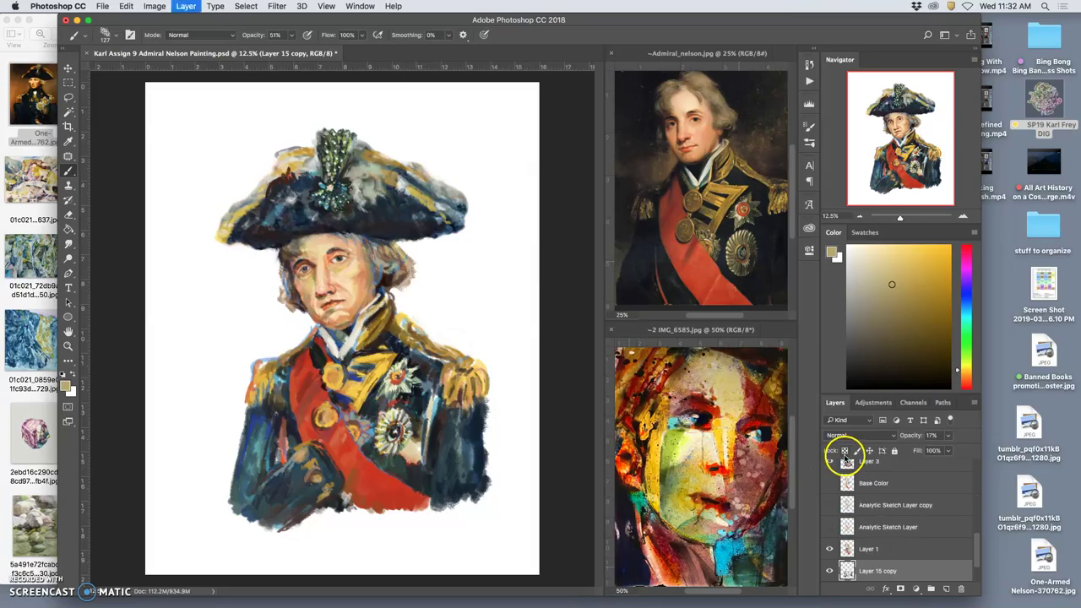
Raise Layer 15 copy from beneath Layer 1 back to the top of the stack, above Layer 16.
key(super+bracketright)
key(super+bracketright)
key(super+bracketright)
key(super+bracketright)
key(super+bracketright)
key(super+bracketright)
key(super+bracketright)
key(super+bracketright)
key(super+bracketright)
key(super+bracketright)
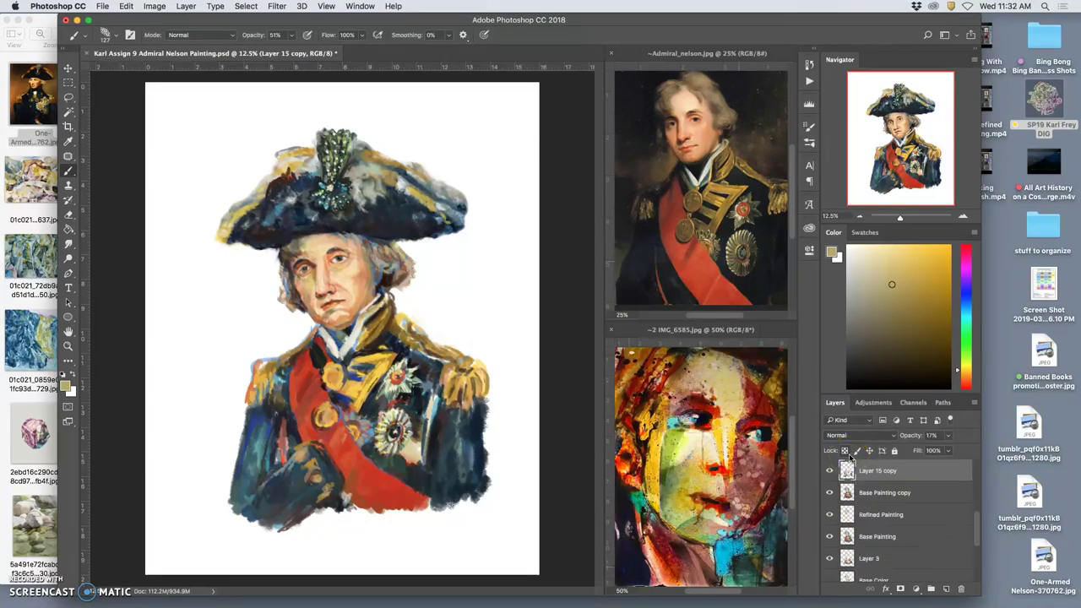
key(super+bracketright)
key(super+bracketright)
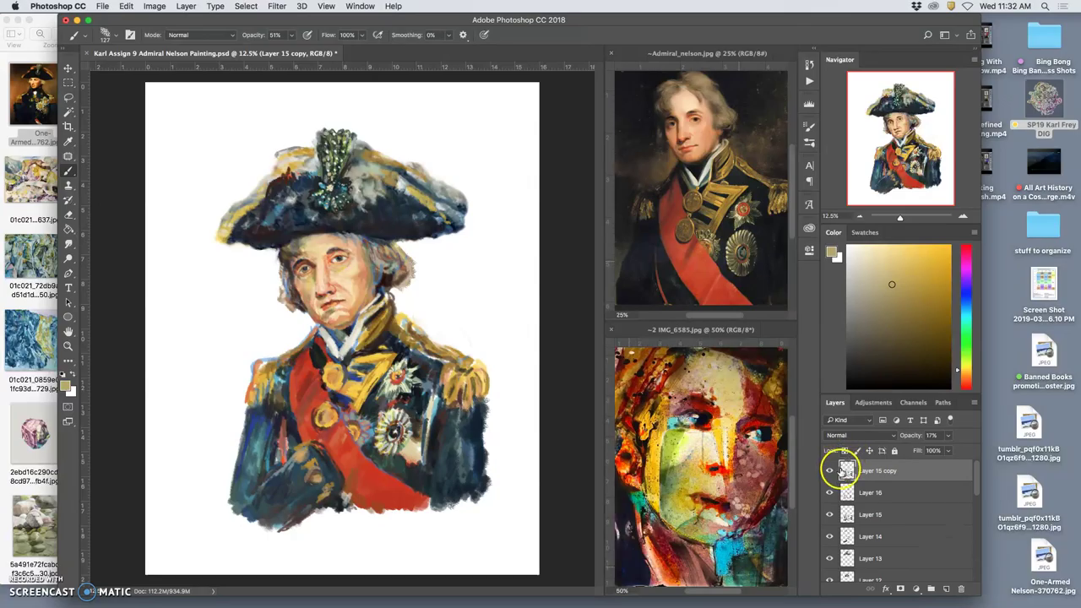
Move Layer 16 down beneath Layer 4, and bring it back up above Layer 15 copy.
click(869, 493)
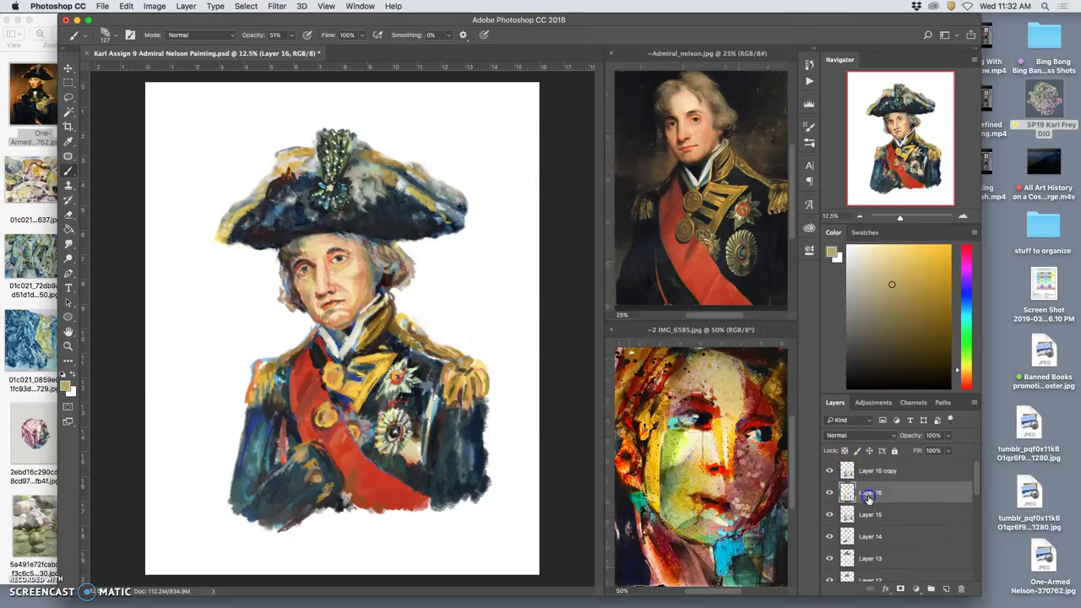
key(super+bracketleft)
key(super+bracketleft)
key(super+bracketleft)
key(super+bracketleft)
key(super+bracketleft)
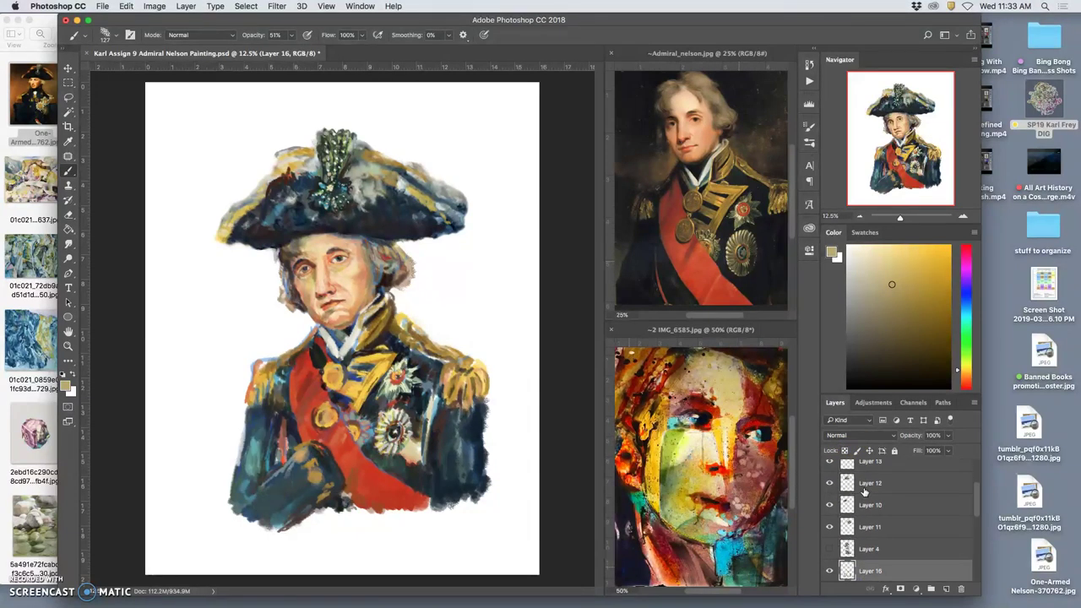
key(super+bracketright)
key(super+bracketright)
key(super+bracketright)
key(super+bracketright)
key(super+bracketright)
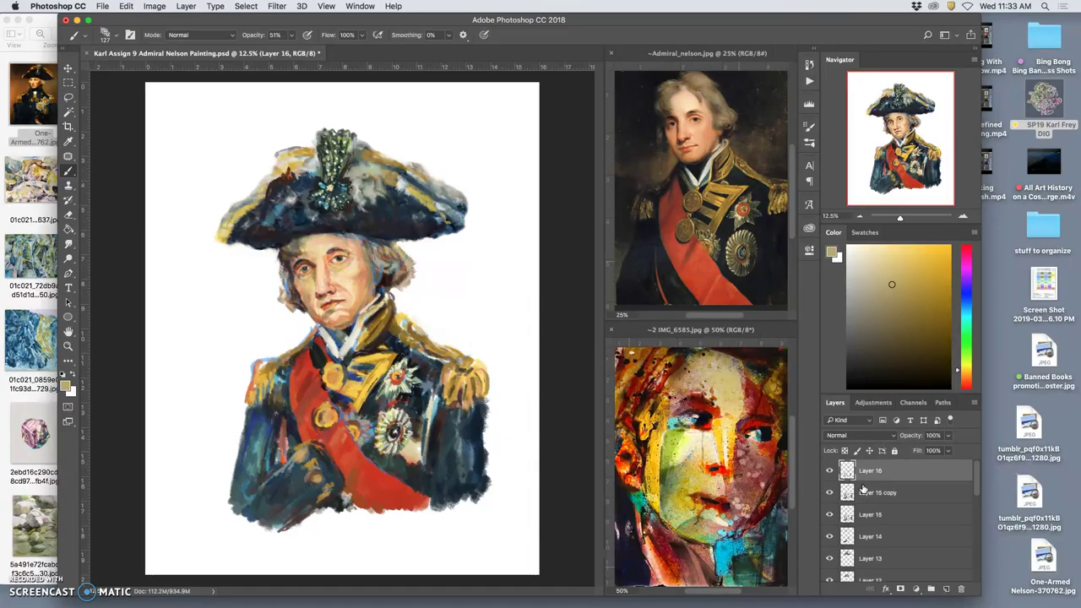
Lower and raise Layer 16 in the stack again, leaving it directly beneath Layer 15 copy.
key(super+bracketleft)
key(super+bracketleft)
key(super+bracketleft)
key(super+bracketright)
key(super+bracketright)
key(super+bracketright)
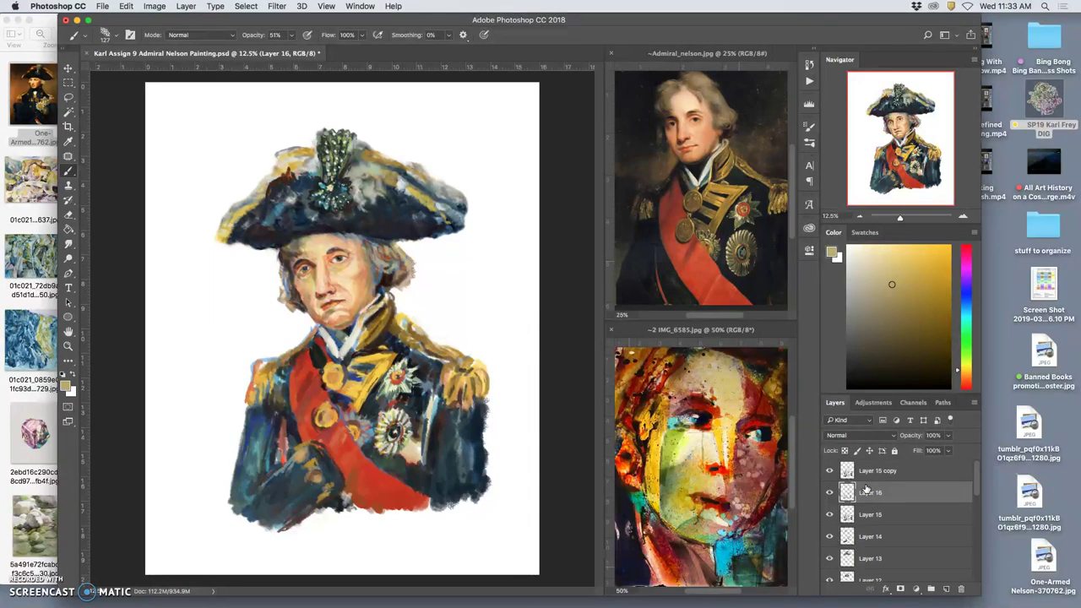
Test Layer 16 at lower stack positions down to beneath Layer 14, and return it above Layer 15.
key(super+bracketleft)
key(super+bracketleft)
key(super+bracketleft)
key(super+bracketright)
key(super+bracketright)
key(super+bracketright)
key(super+bracketleft)
key(super+bracketleft)
key(super+bracketleft)
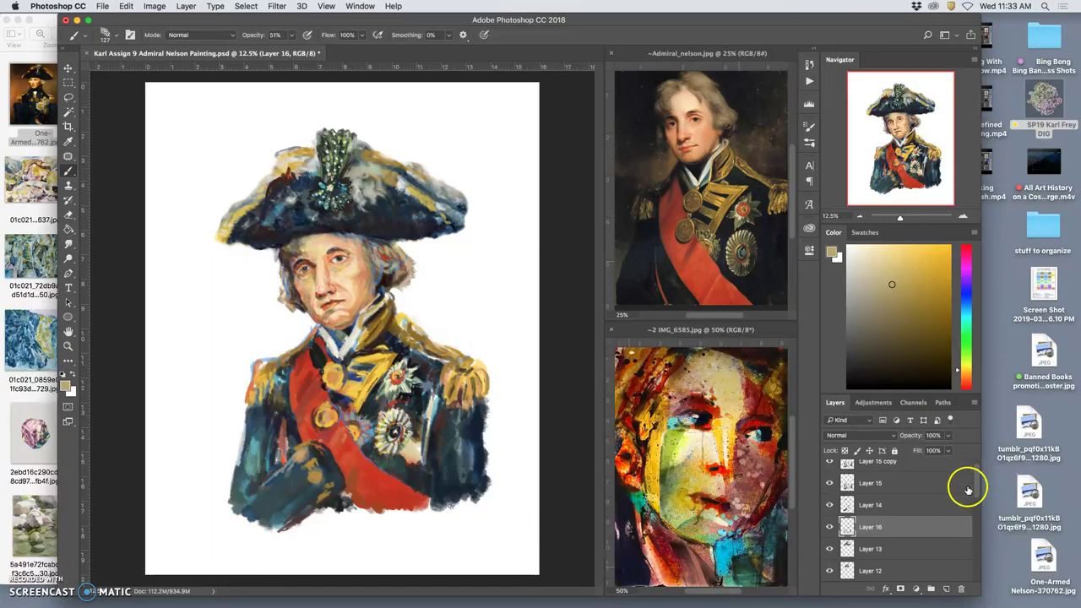
key(super+bracketright)
key(super+bracketright)
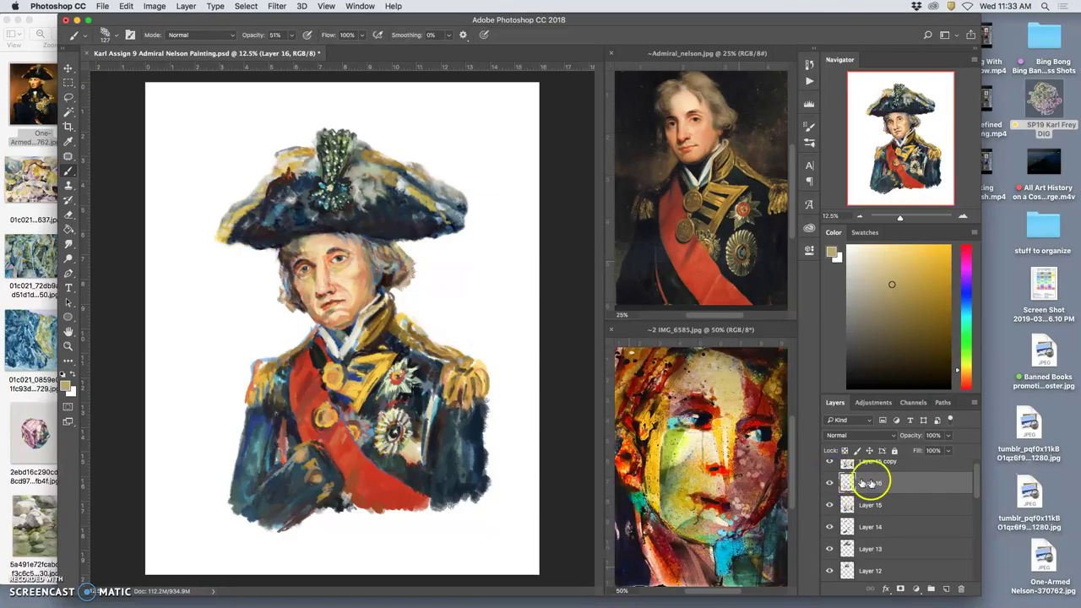
Compare the portrait with Layer 15 hidden and shown several times, and check the layers above it the same way.
click(830, 504)
click(830, 504)
click(831, 504)
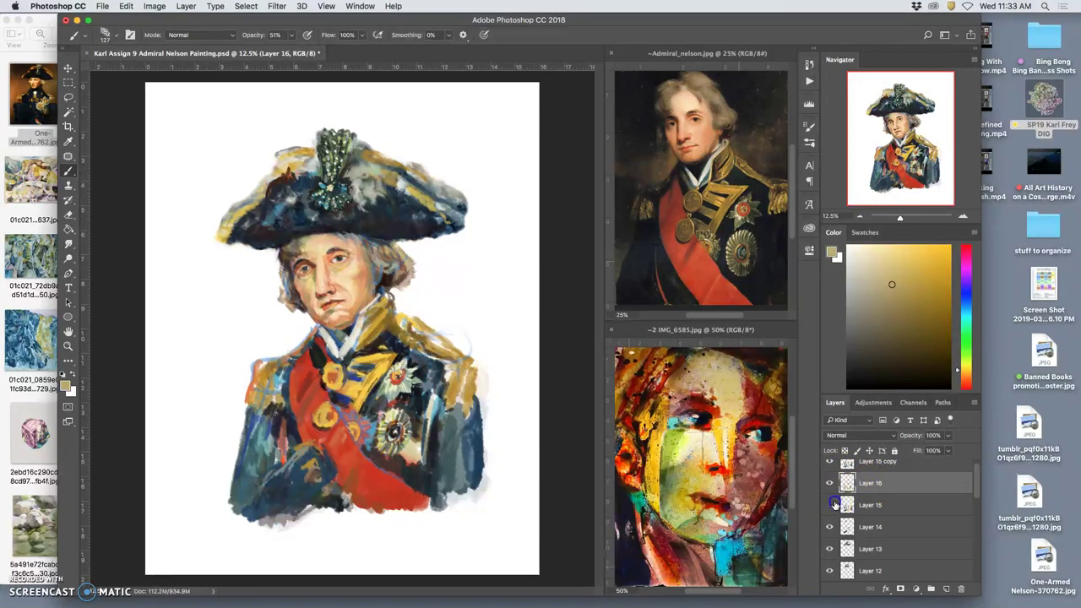
click(831, 504)
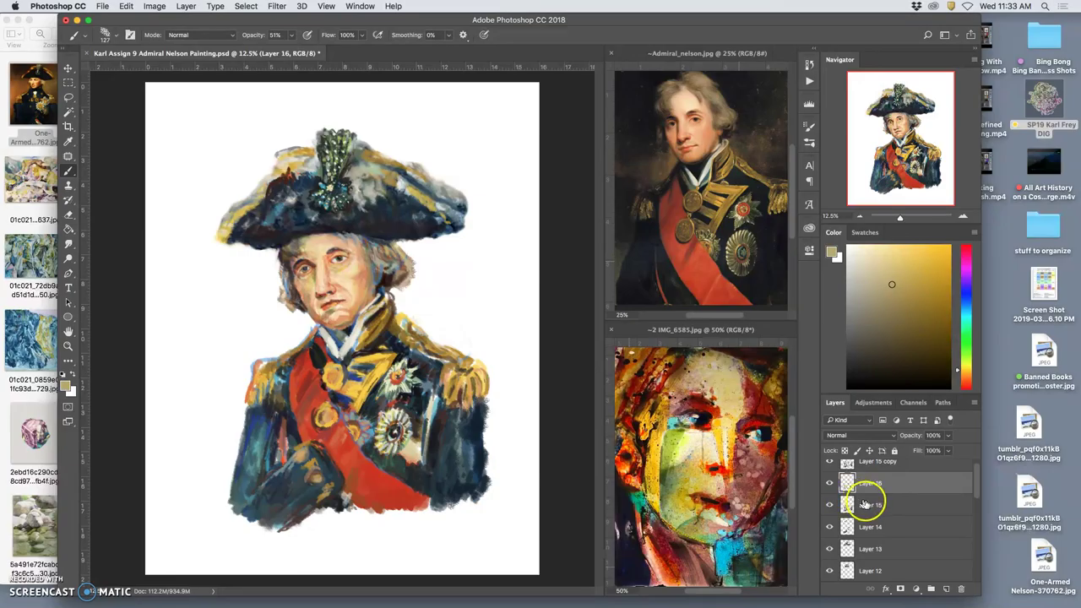
click(871, 504)
click(830, 504)
click(830, 504)
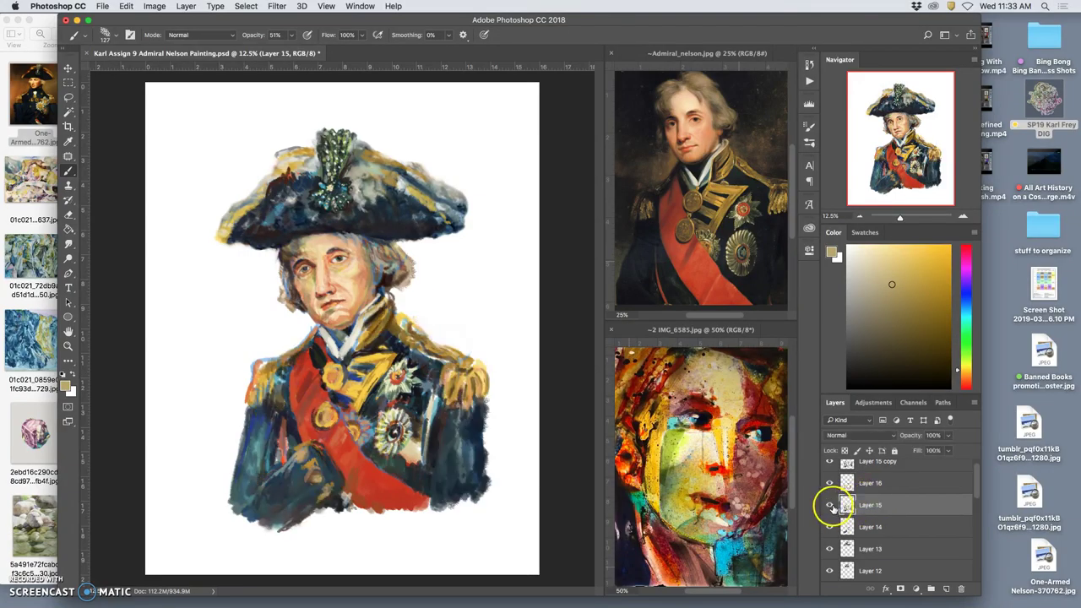
click(831, 504)
click(836, 504)
click(835, 505)
click(836, 504)
click(829, 483)
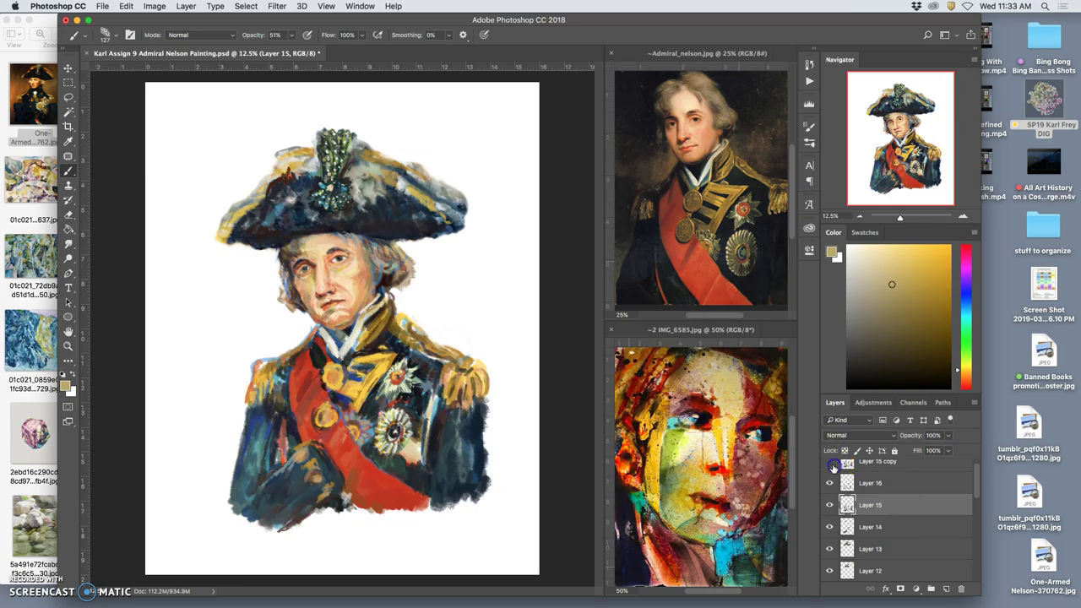
Compare the portrait with Layer 14 hidden and shown, and reorder Layer 14 to sit between Layer 16 and Layer 15.
click(831, 526)
click(831, 526)
click(866, 526)
key(super+[)
key(super+])
key(super+])
key(super+])
key(super+])
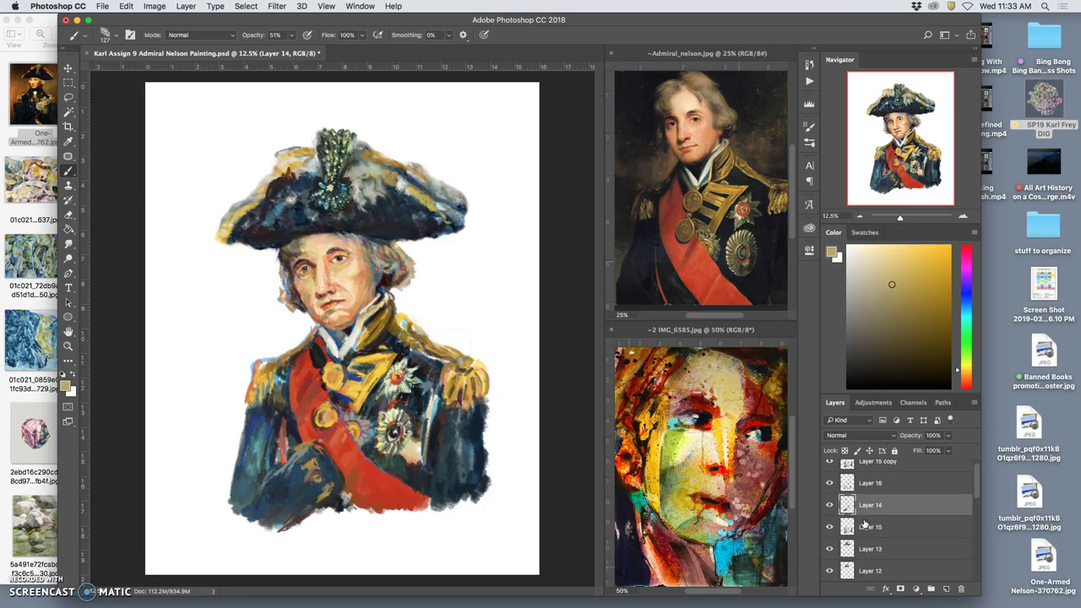
key(super+bracketleft)
key(super+bracketleft)
key(super+bracketleft)
key(super+bracketleft)
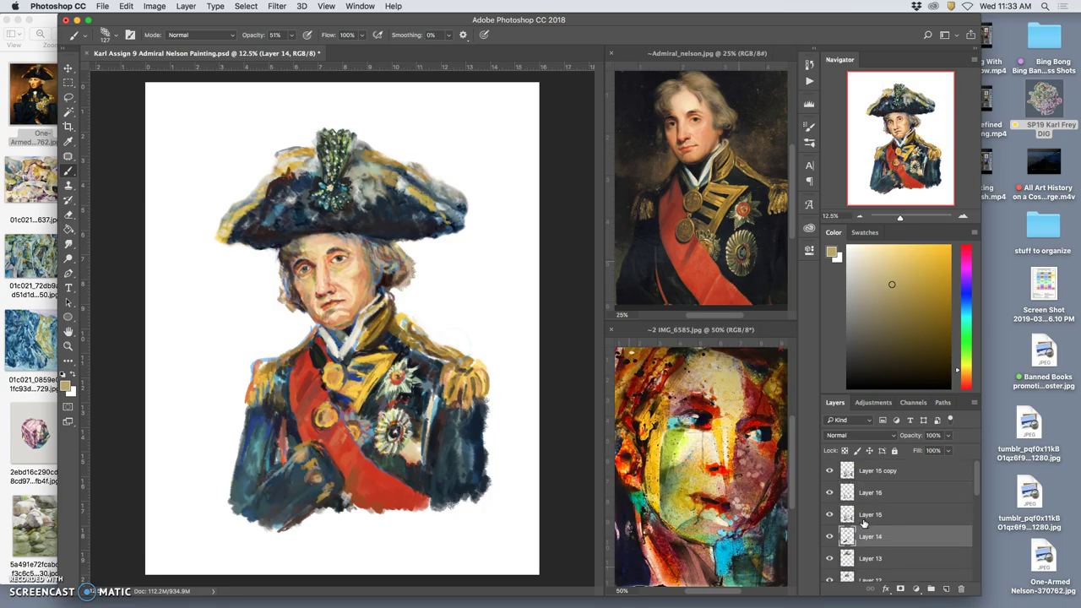
key(super+bracketright)
key(super+bracketright)
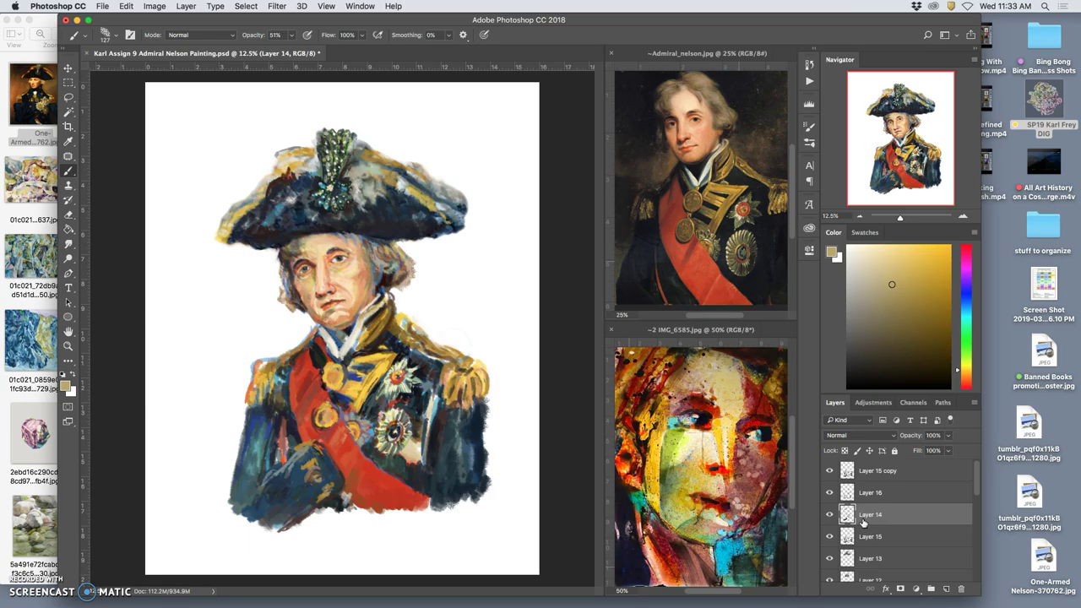
Compare the painting with Layer 15 and Layer 13 each switched off and back on.
click(829, 537)
click(829, 537)
click(829, 558)
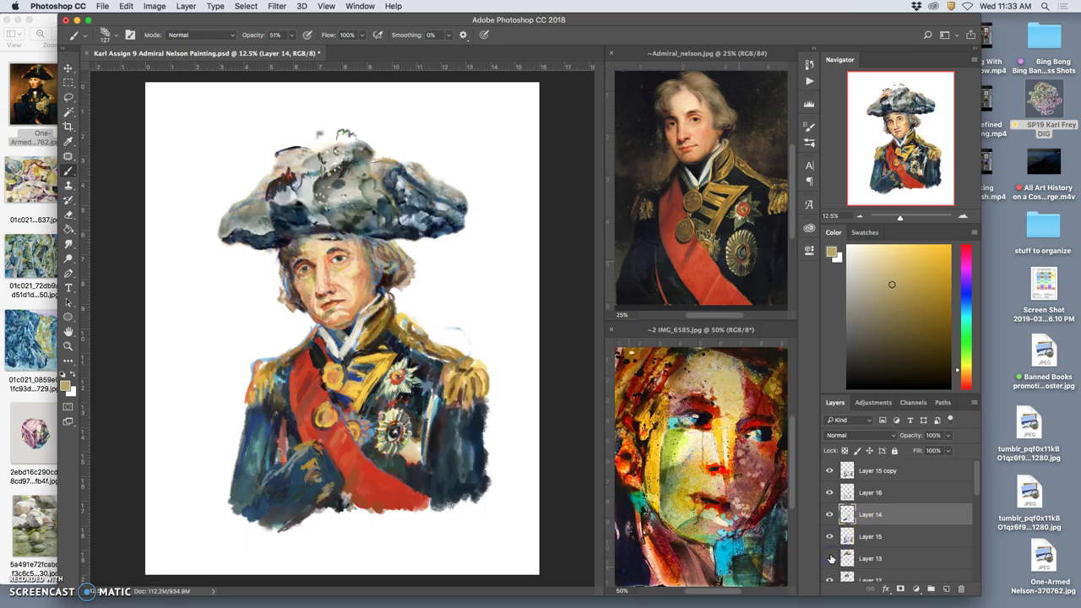
click(829, 559)
Select Layer 15 and reduce its opacity to 96%.
click(875, 539)
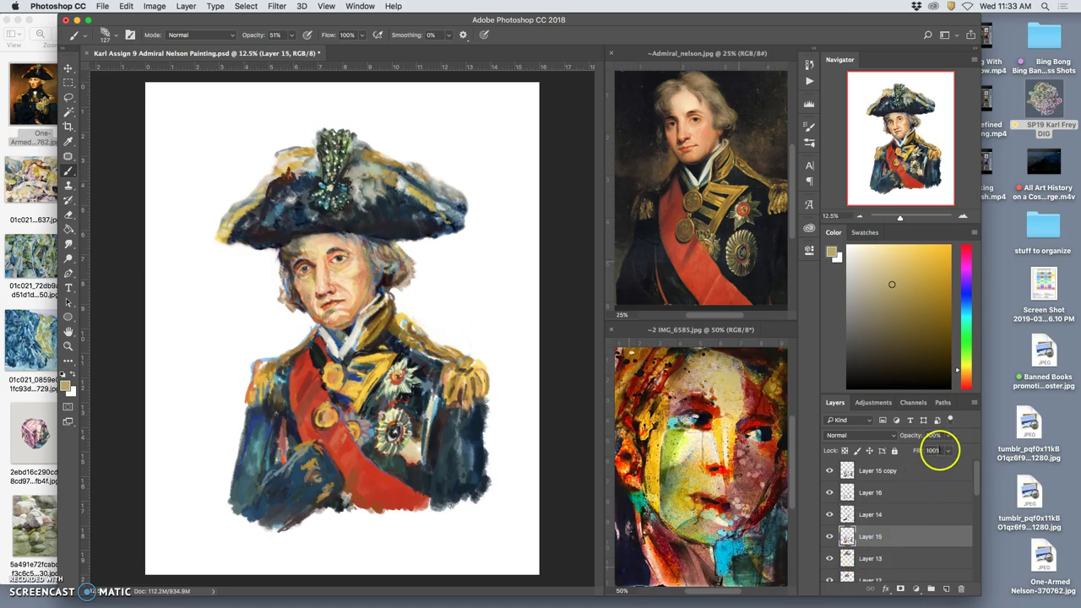
click(946, 437)
mouse_move(931, 453)
mouse_down()
mouse_move(912, 453)
mouse_move(947, 450)
mouse_up()
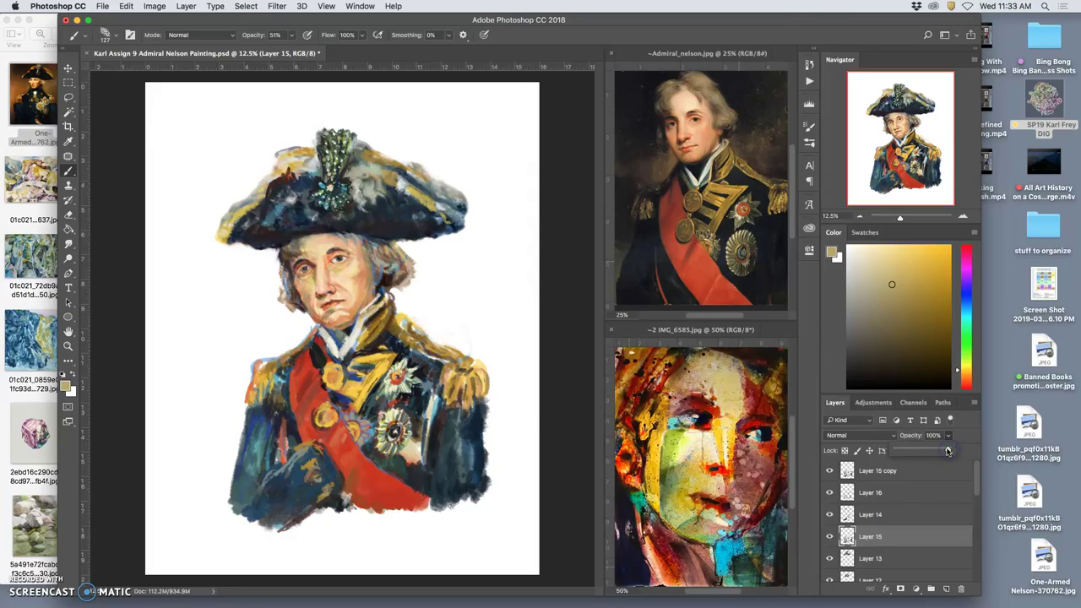
drag(939, 451, 945, 450)
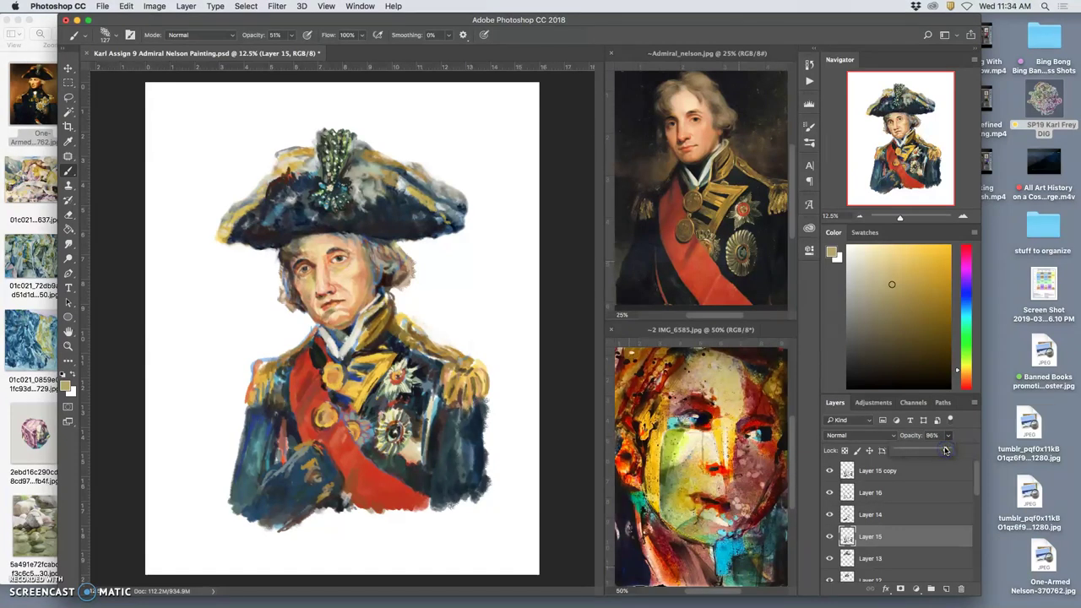
Compare the hat with Layer 13 hidden and shown, and try different opacities on that layer, ending at 100%.
click(870, 558)
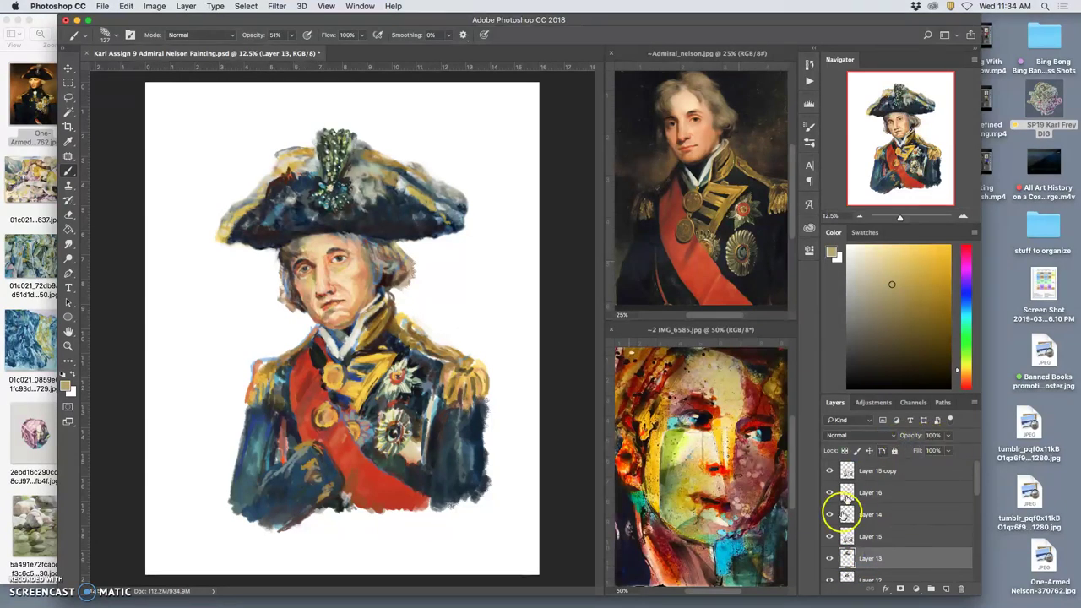
click(829, 558)
click(829, 558)
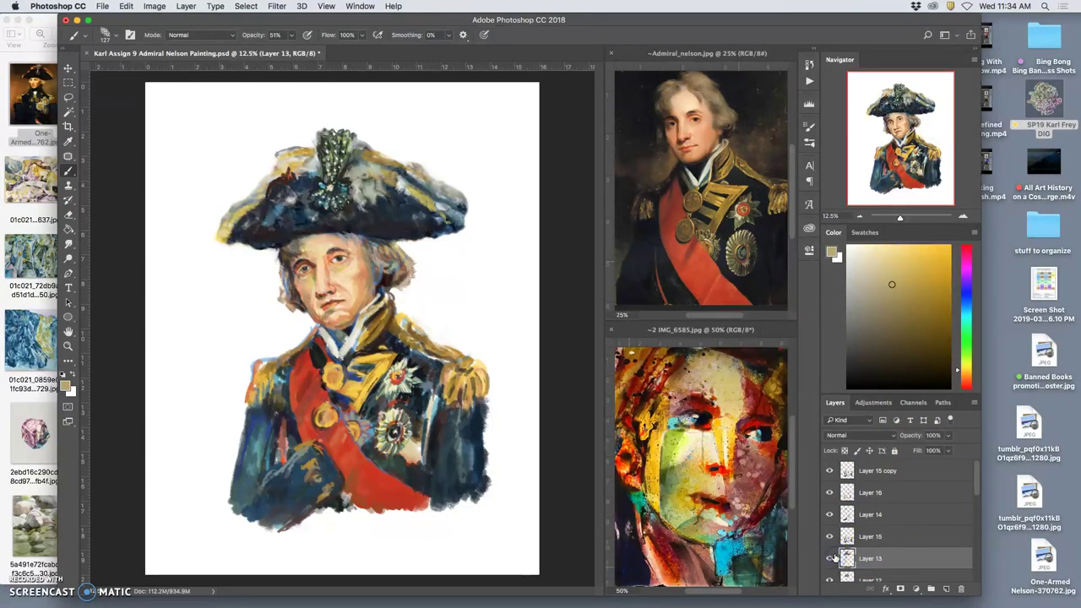
click(831, 558)
click(830, 558)
click(831, 558)
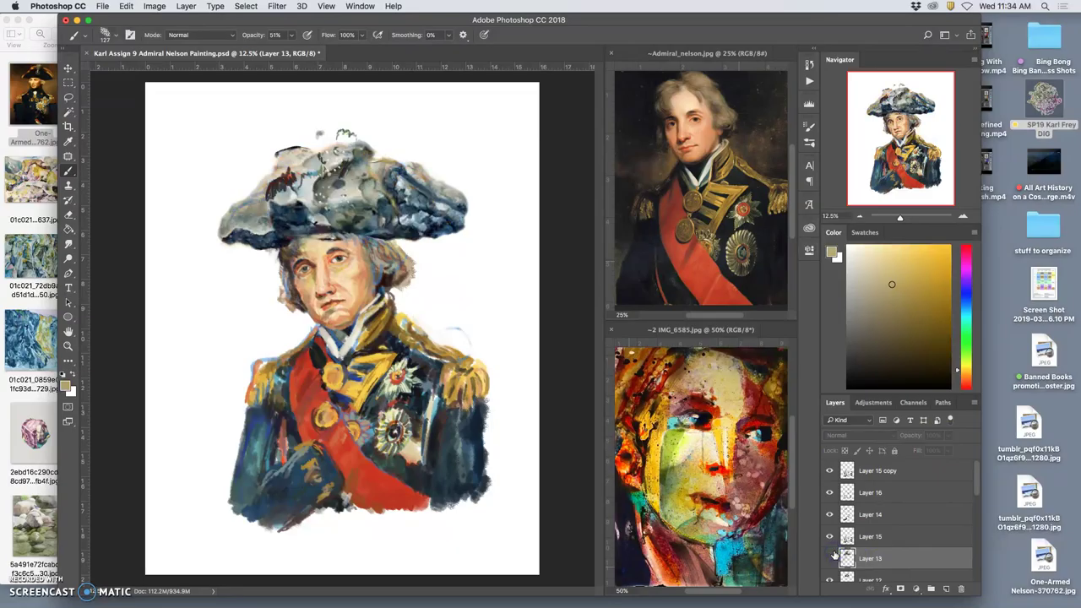
click(831, 558)
click(830, 558)
click(831, 558)
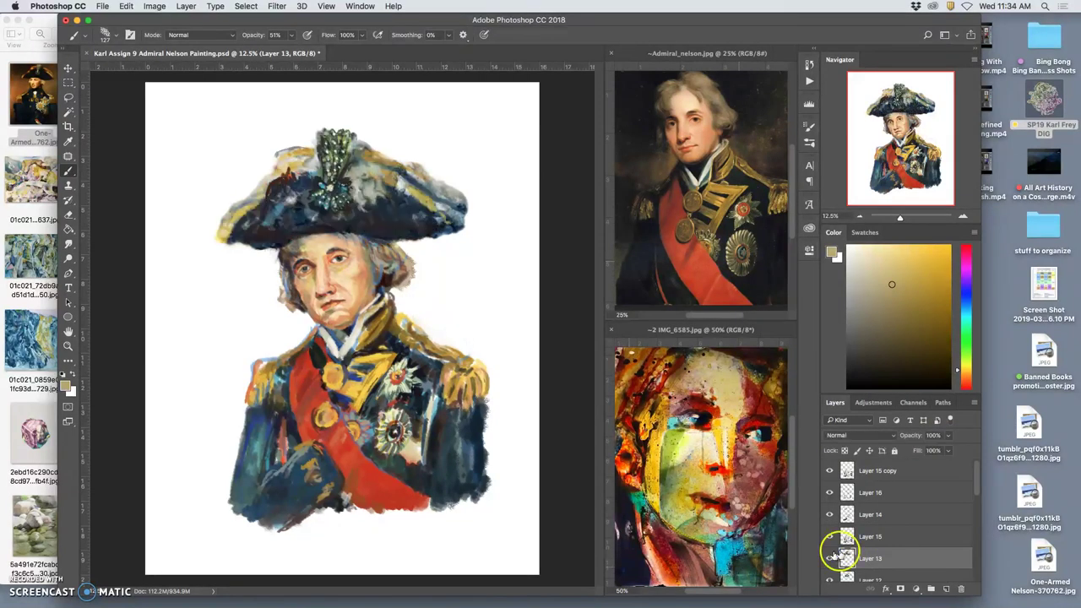
click(947, 436)
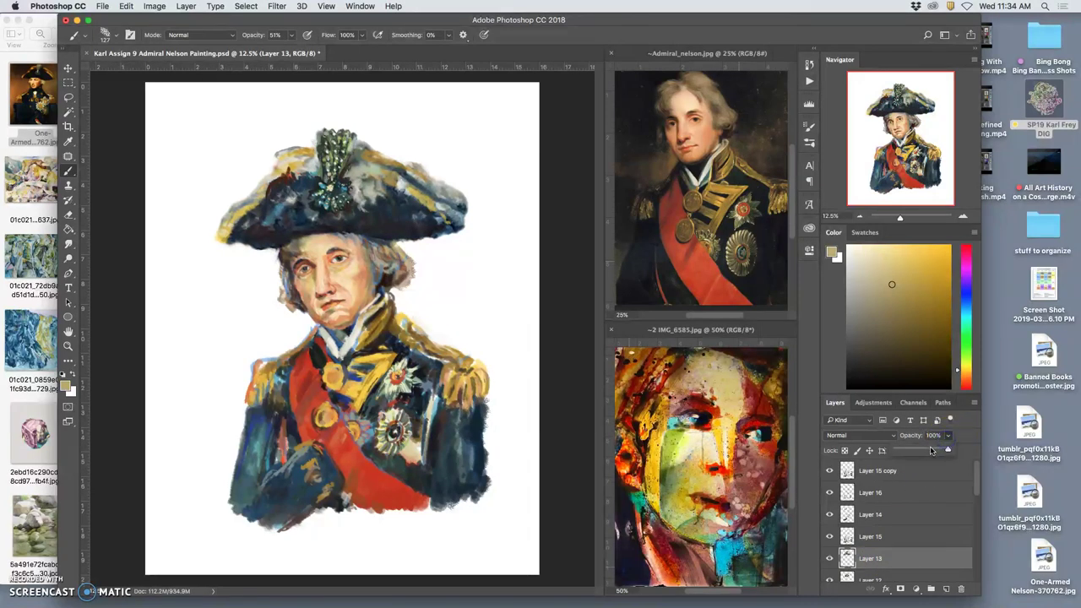
mouse_move(930, 450)
mouse_down()
mouse_move(961, 450)
mouse_move(980, 487)
mouse_up()
Compare the painting with Layer 12 and Layer 10 each hidden and shown, cancelling any layer style changes.
click(831, 558)
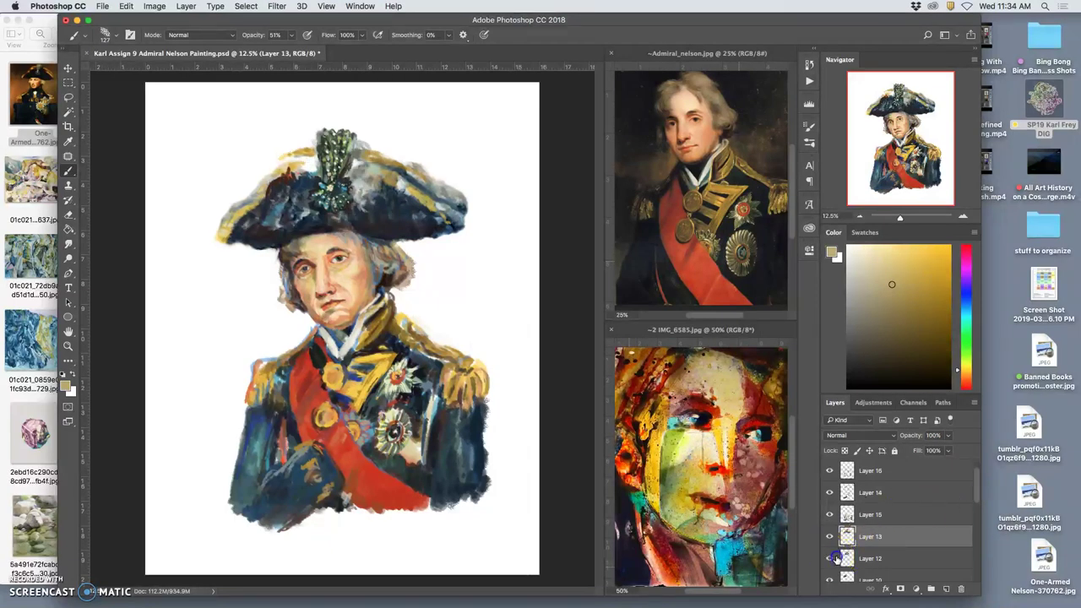
click(843, 558)
double_click(841, 558)
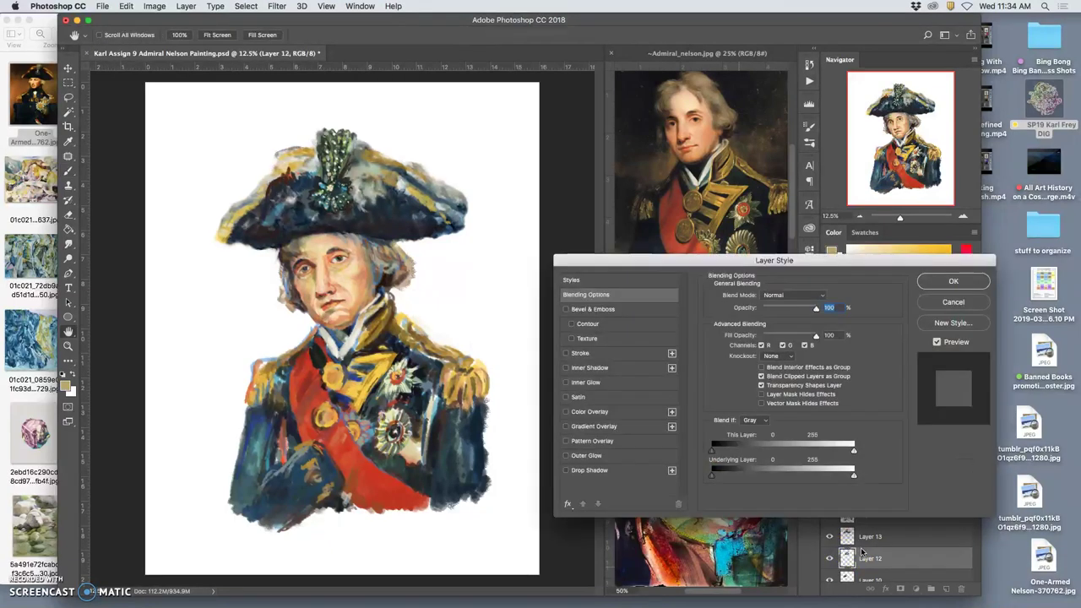
click(953, 302)
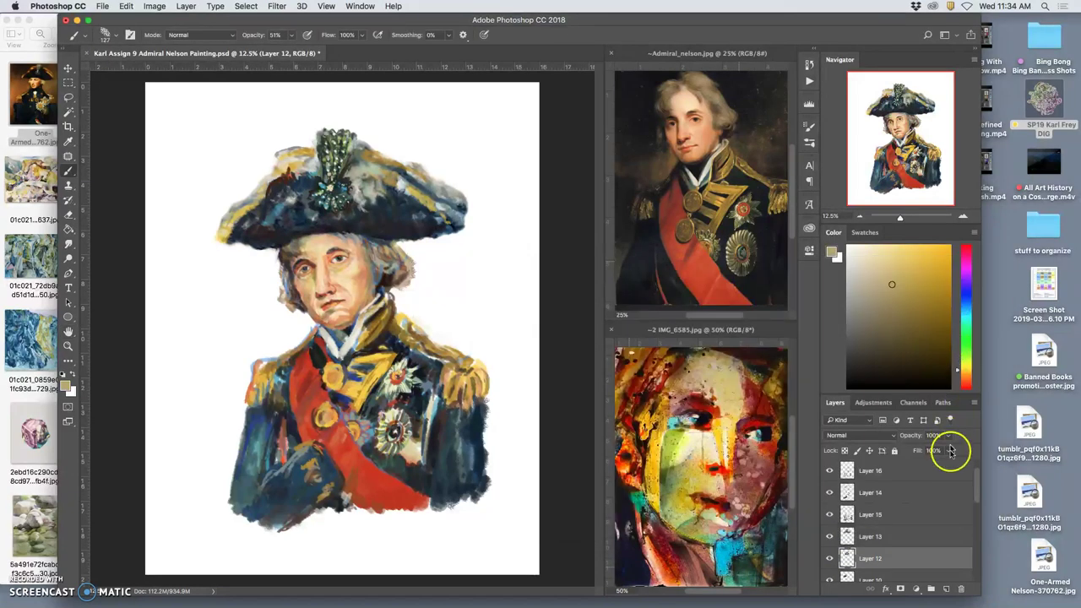
scroll(971, 494, down, 2)
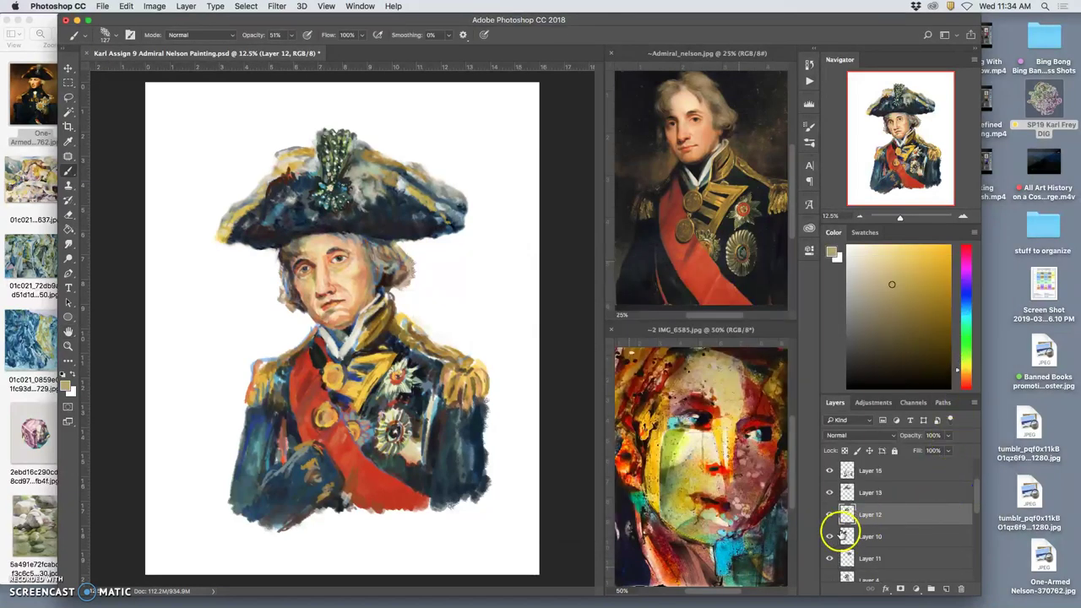
click(829, 537)
click(829, 537)
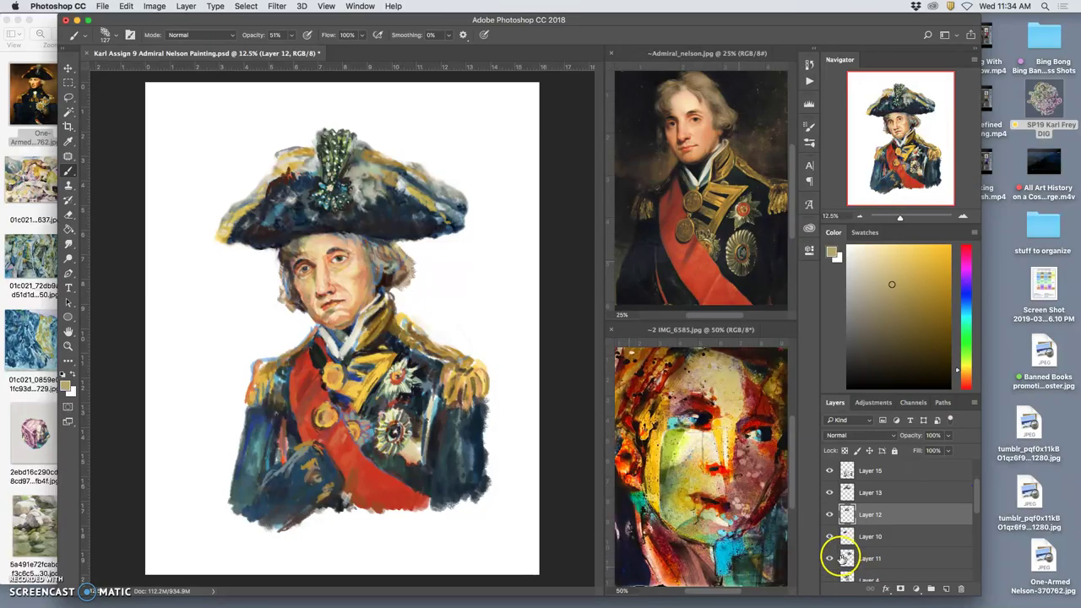
Compare the painting with Layer 11 hidden and shown, and switch on the rocks on Layer 4.
click(830, 558)
click(830, 559)
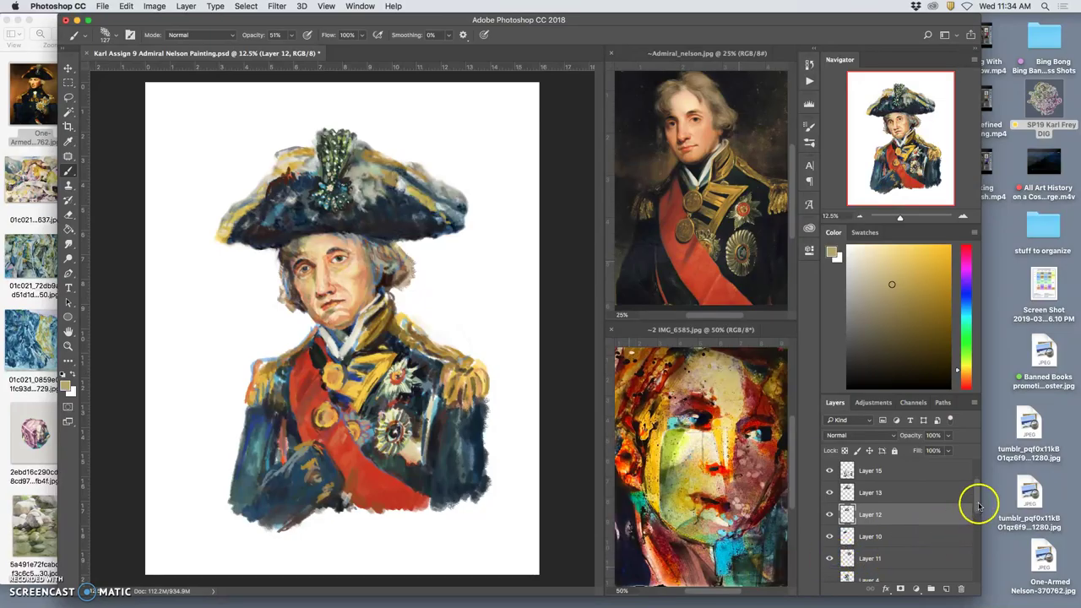
drag(974, 502, 977, 511)
click(830, 559)
click(829, 560)
click(830, 559)
Duplicate Layer 4 and hide the original Layer 4.
click(873, 559)
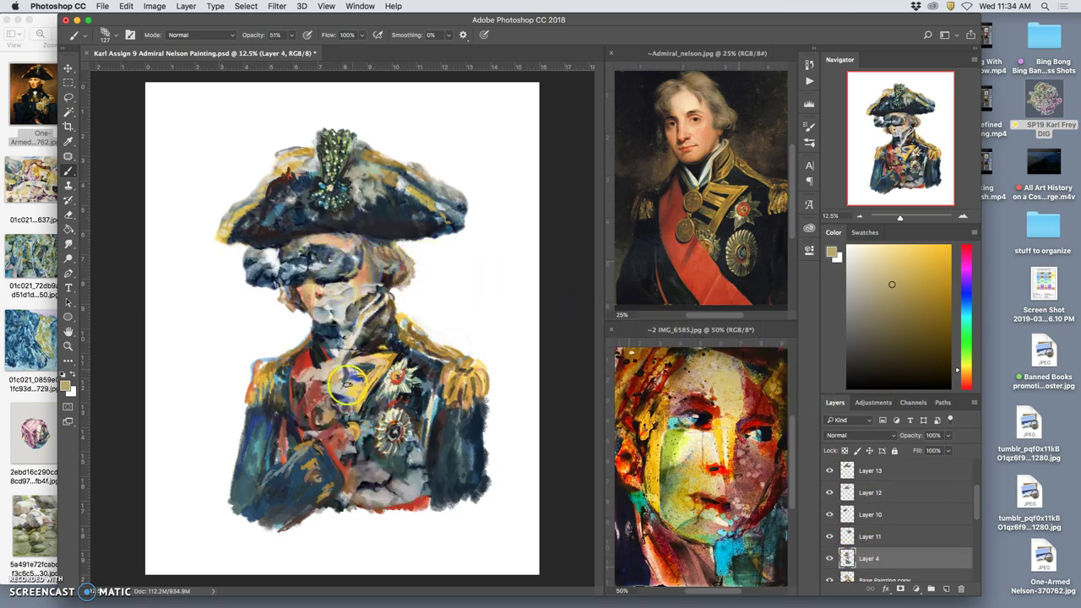
key(super+j)
click(830, 579)
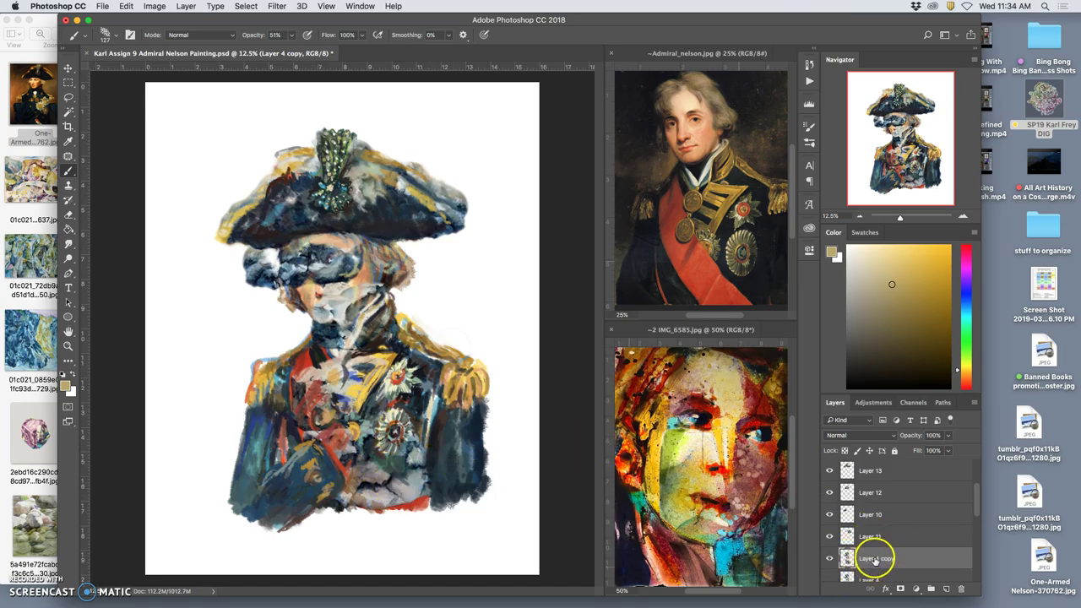
Move the Layer 4 copy up to the very top of the layer stack.
key(super+bracketright)
key(super+bracketright)
key(super+bracketright)
key(super+bracketright)
key(super+bracketright)
key(super+bracketright)
key(super+bracketright)
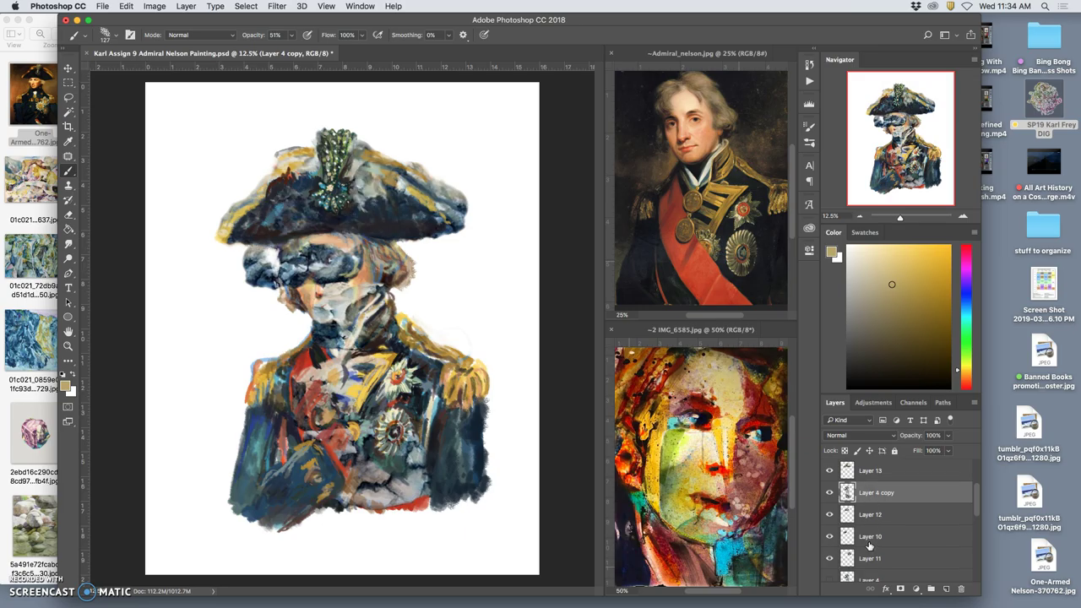
key(super+bracketright)
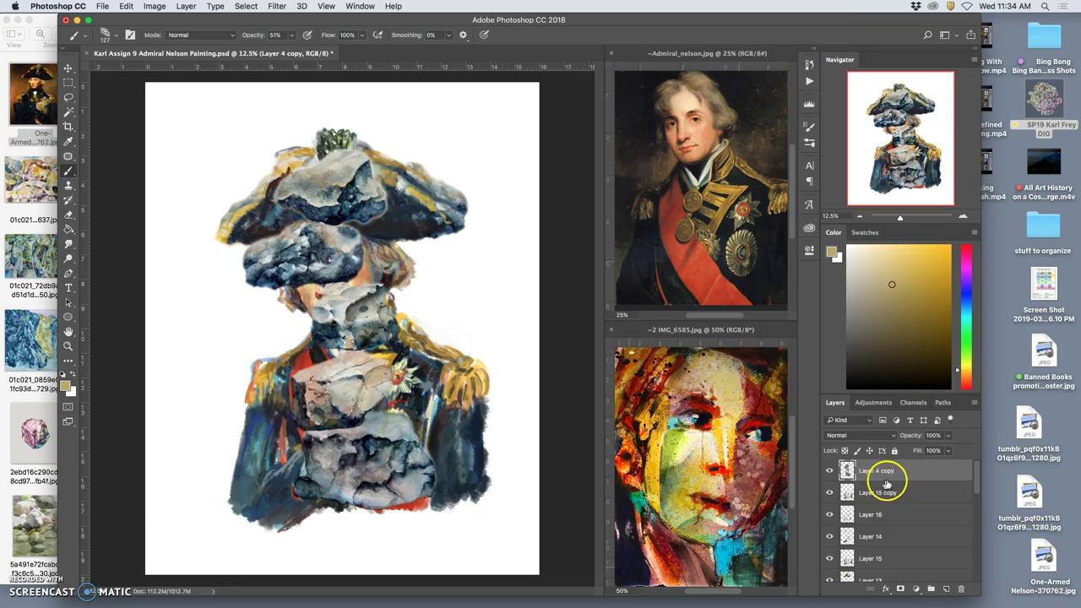
Try the Layer 4 copy beneath Layer 16, return it to the top of the stack and hide it.
key(super+bracketleft)
key(super+bracketleft)
key(super+bracketleft)
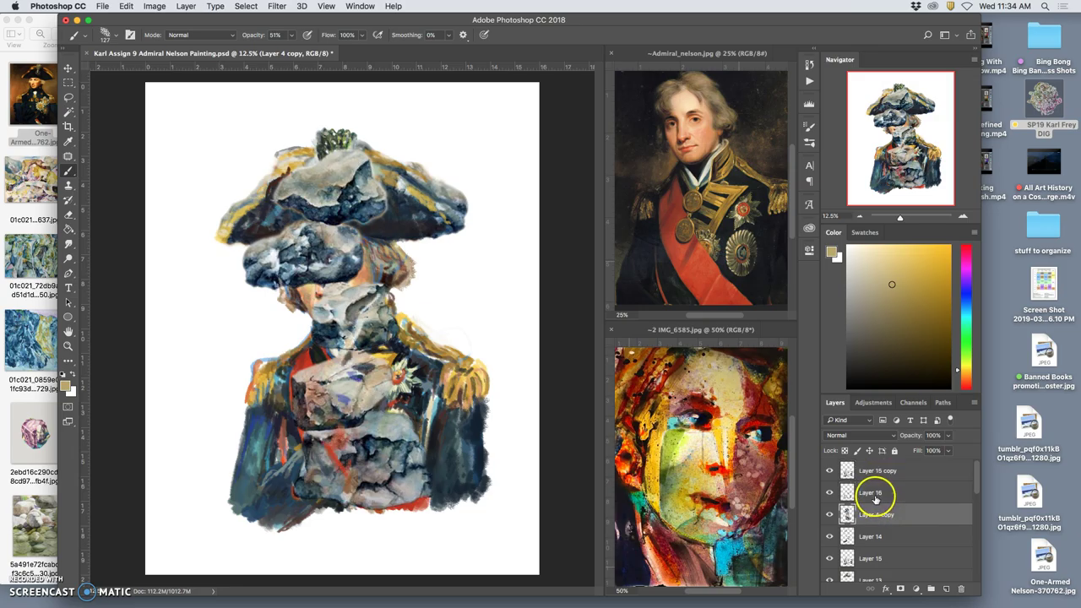
key(super+bracketright)
key(super+bracketright)
key(super+bracketright)
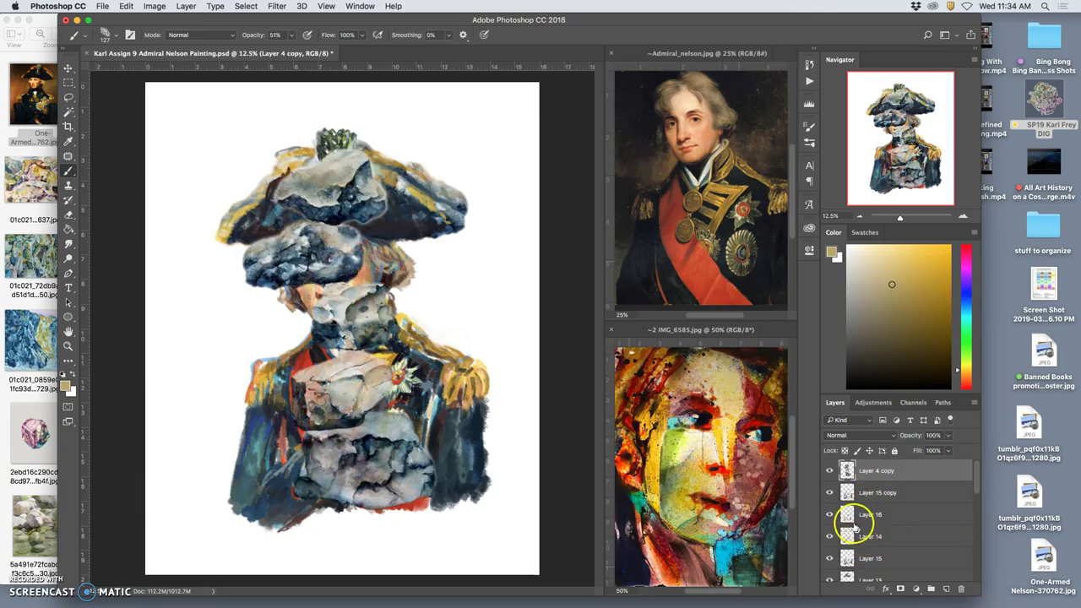
click(828, 471)
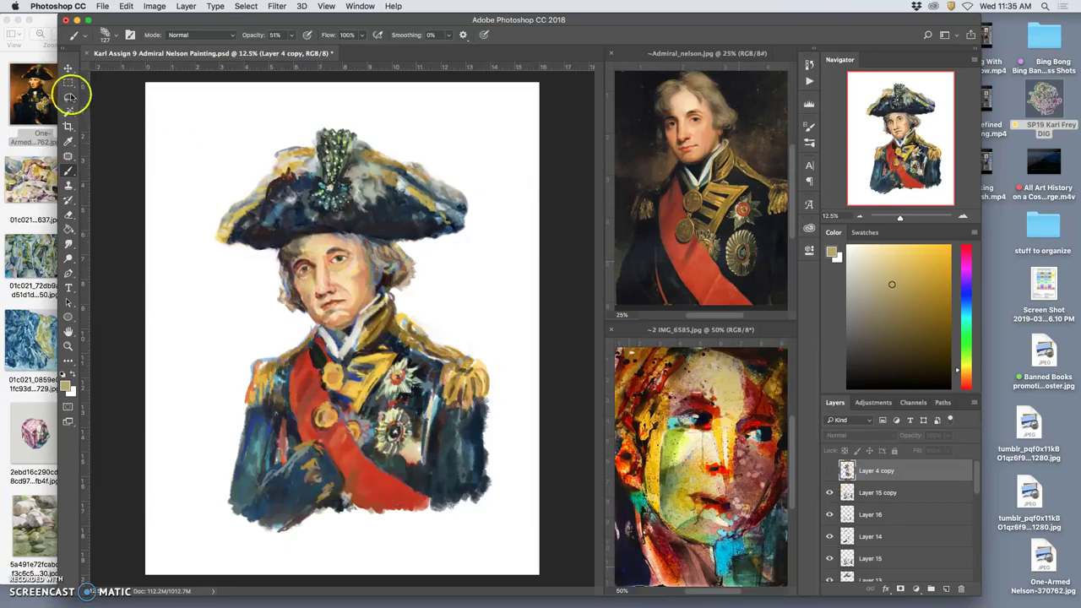
Outline the entire hat, including its plume, with a freehand Lasso selection.
click(68, 97)
drag(317, 120, 278, 142)
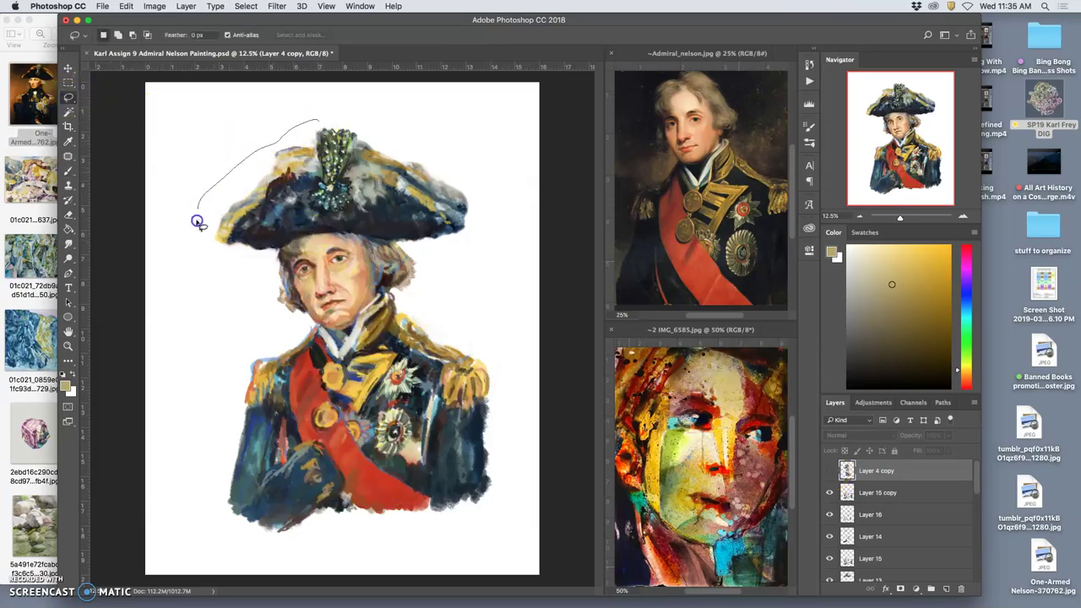
drag(247, 258, 302, 243)
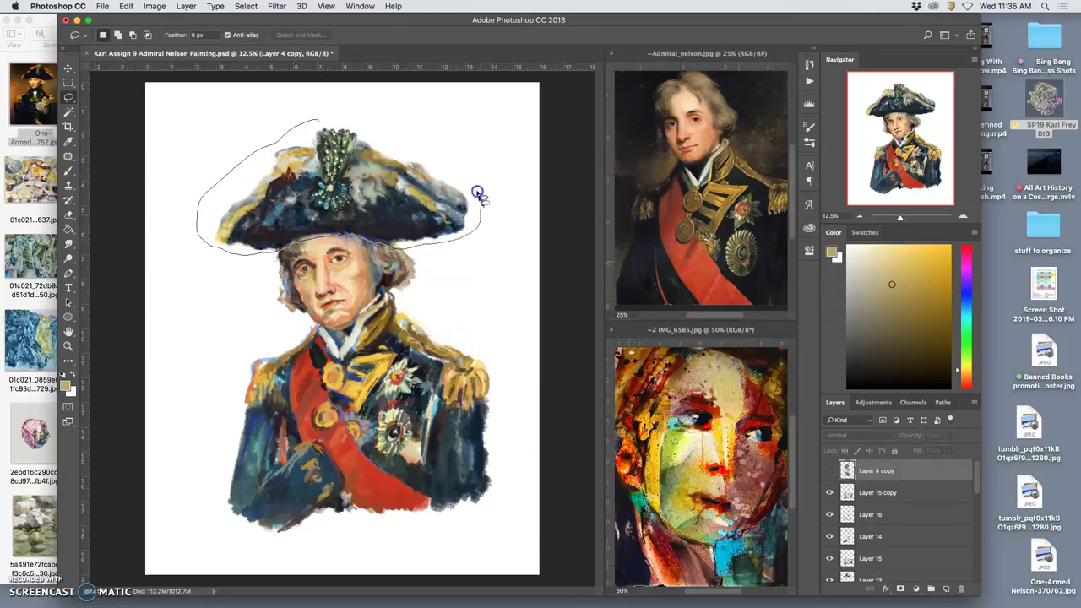
mouse_move(472, 179)
mouse_down()
mouse_move(426, 139)
mouse_move(330, 121)
mouse_up()
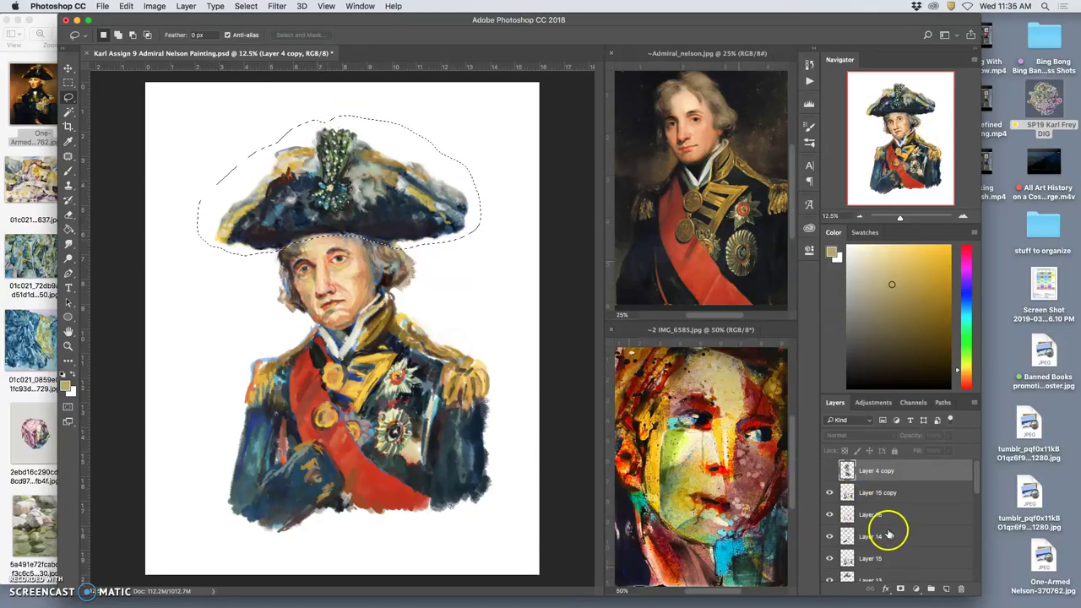
Group all layers from Layer 15 copy down to Layer 11.
click(870, 497)
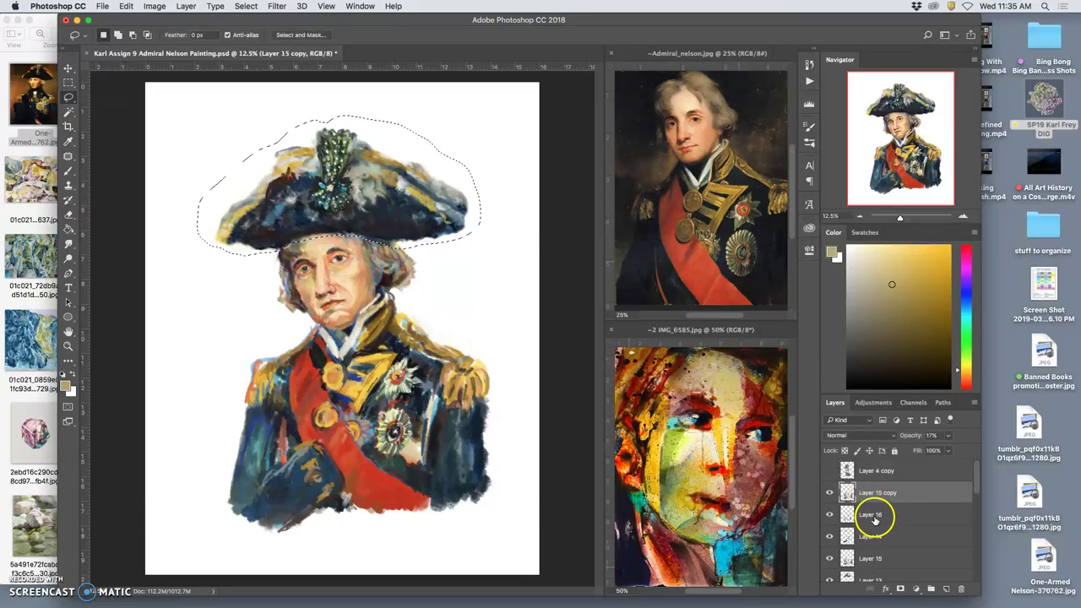
drag(874, 536, 871, 538)
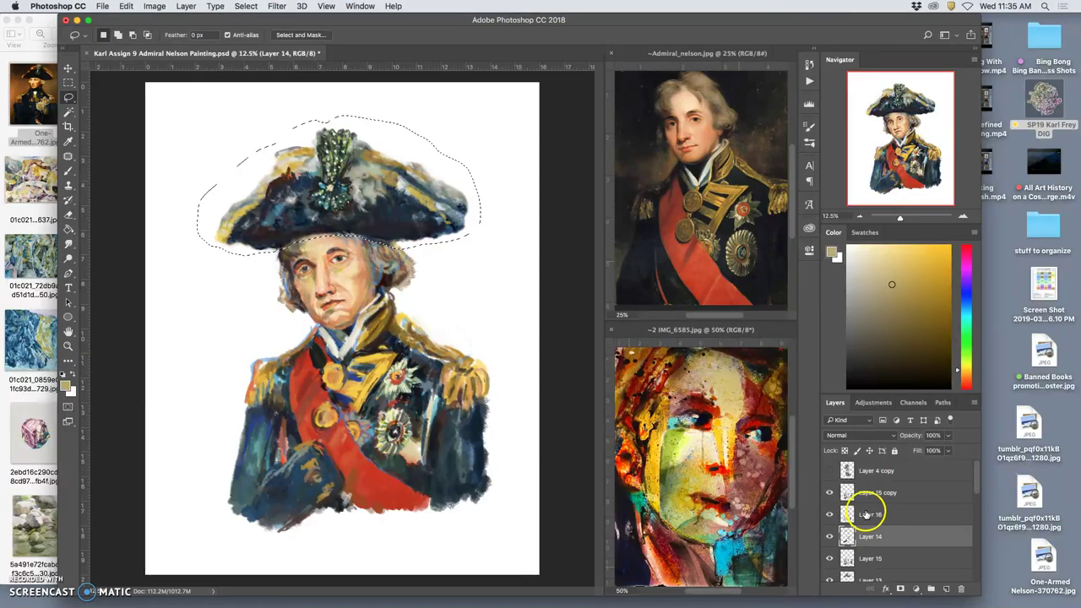
click(870, 497)
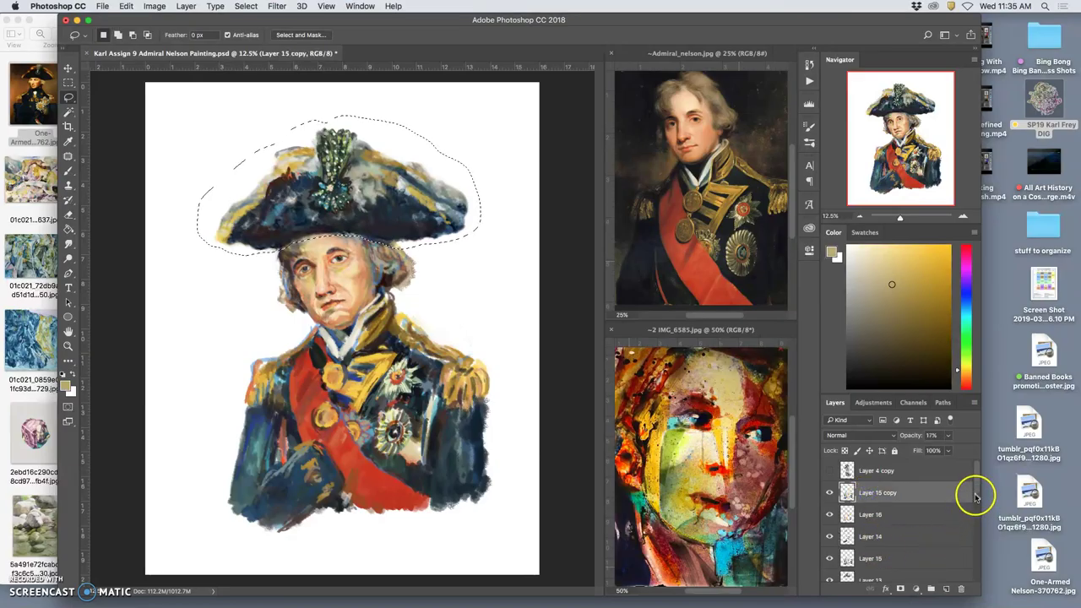
drag(975, 490, 973, 524)
click(907, 540)
shift+click(906, 540)
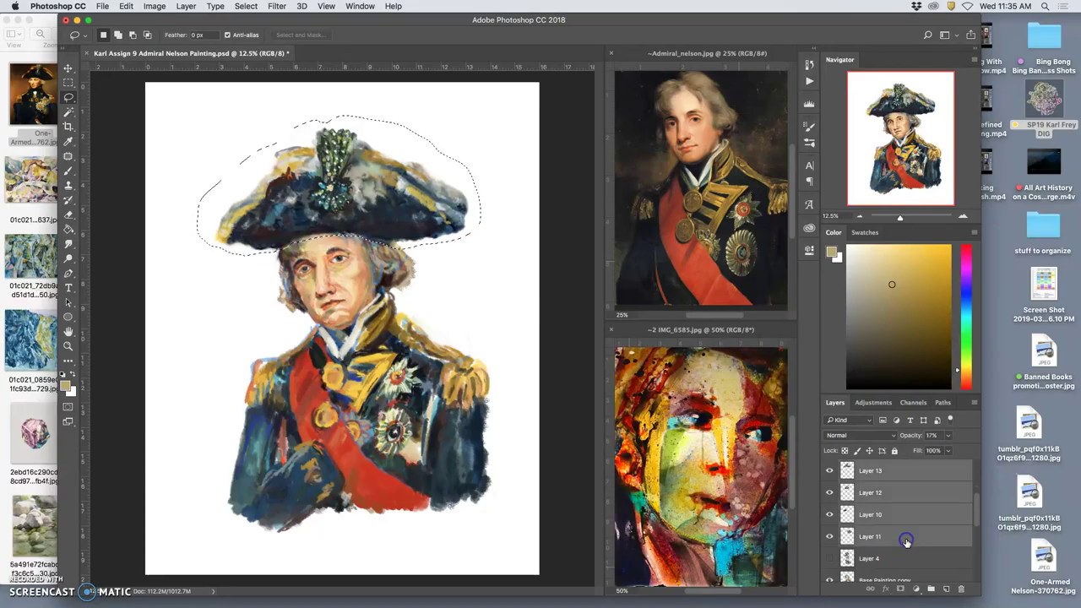
click(930, 590)
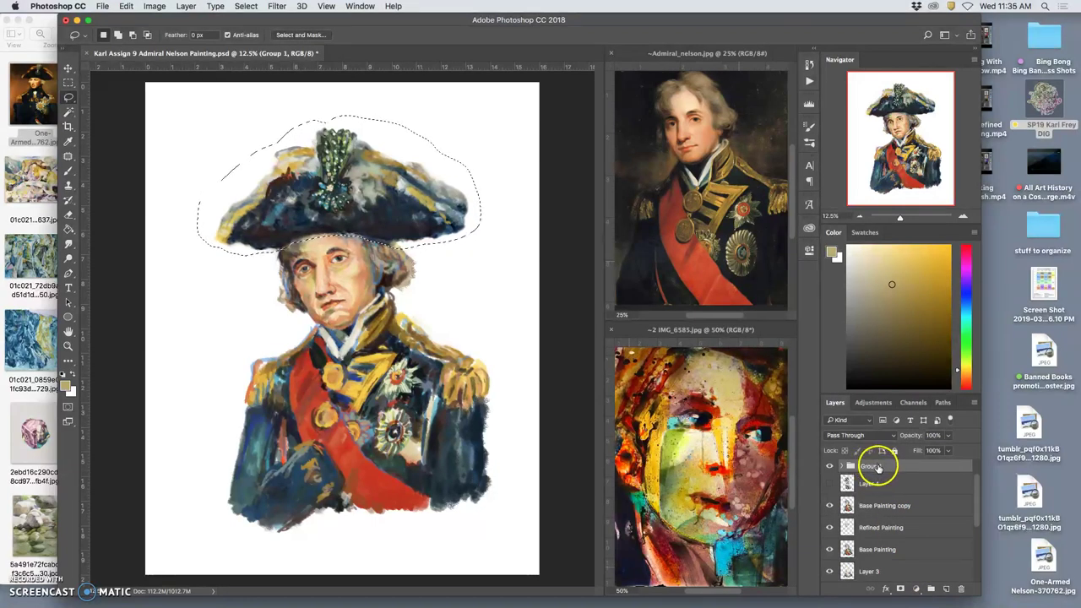
Duplicate Group 1 and merge the duplicate into a single layer.
key(super+j)
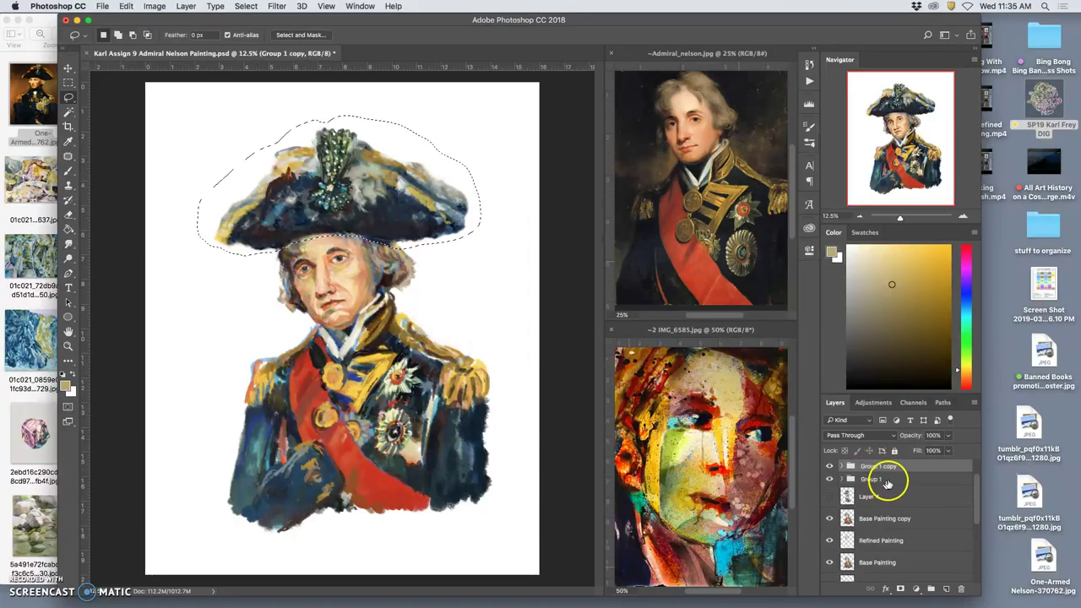
right_click(869, 466)
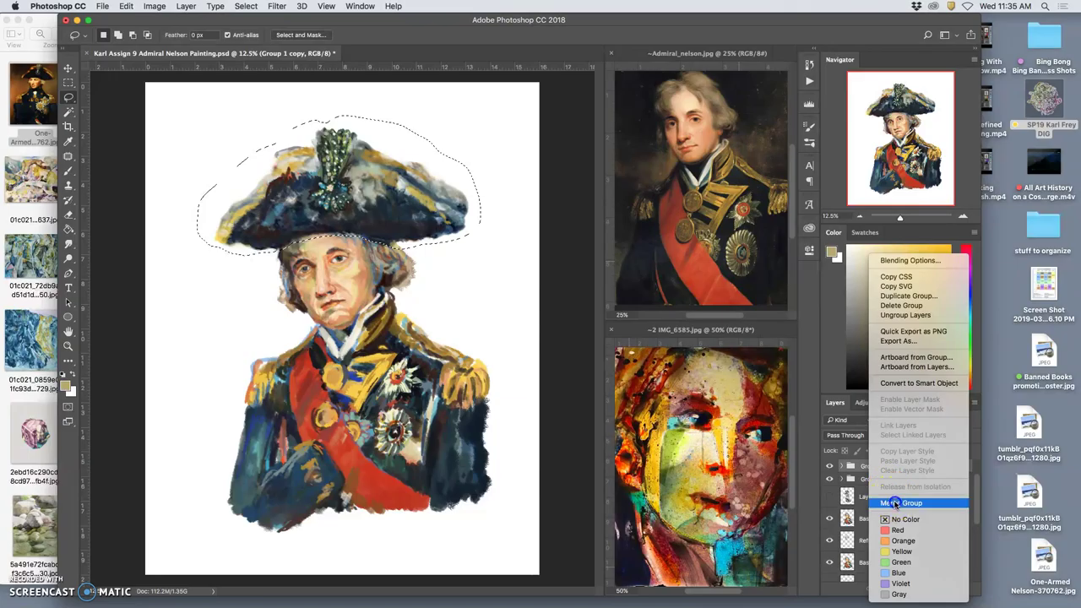
click(895, 502)
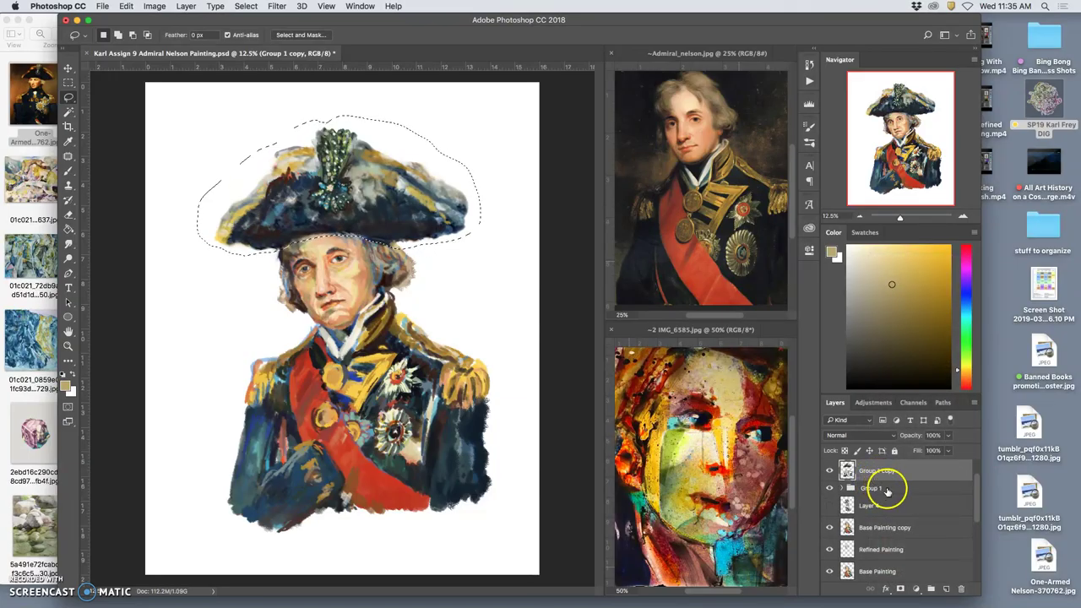
Copy the selected hat from the merged Group 1 copy onto its own layer, and hide Group 1 copy and Group 1.
key(super+j)
click(829, 493)
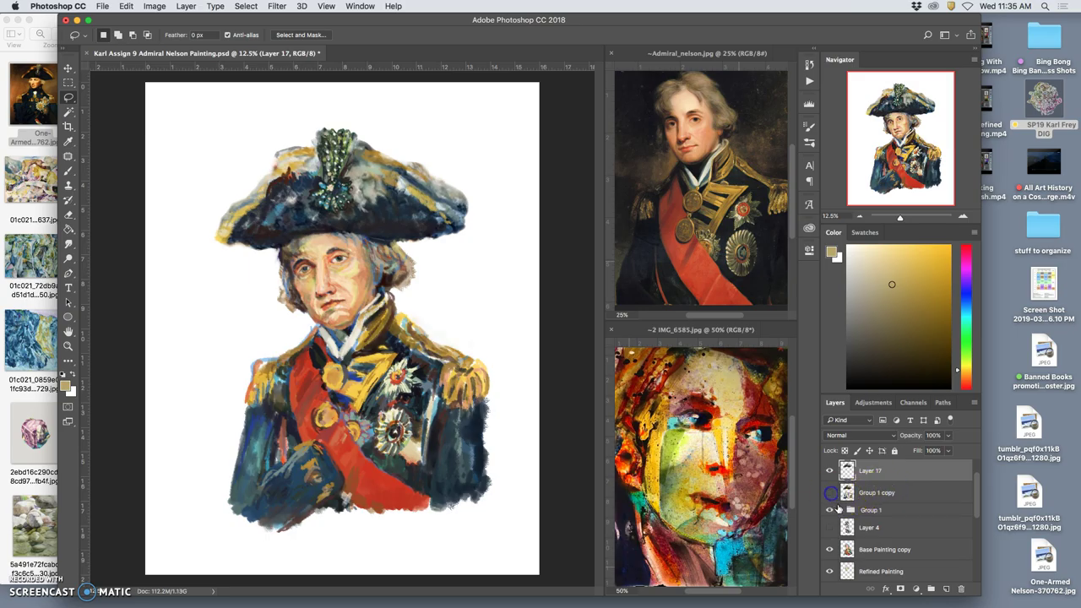
click(867, 513)
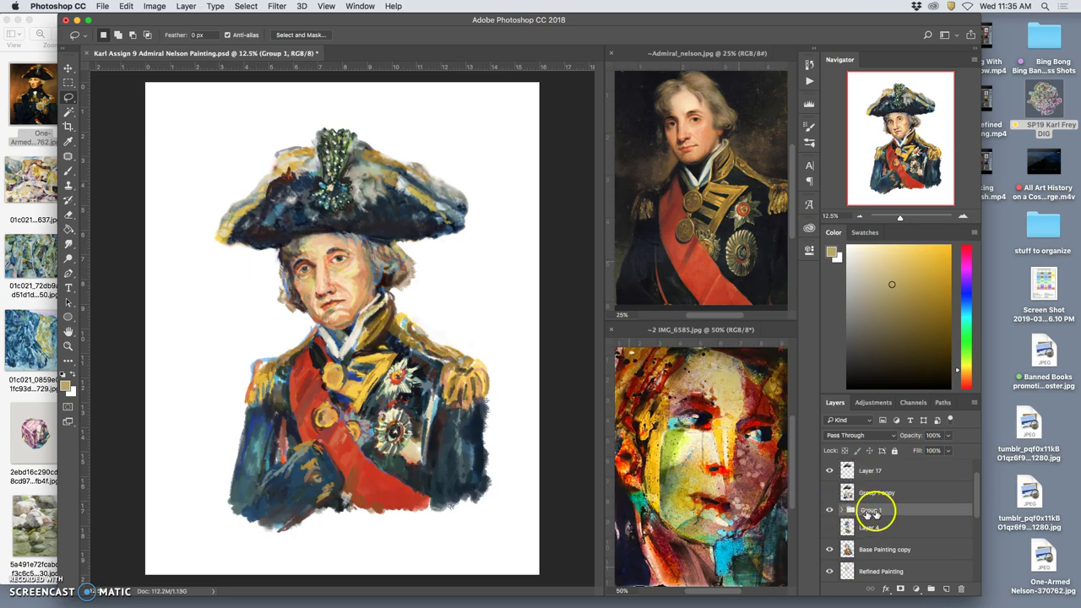
click(829, 510)
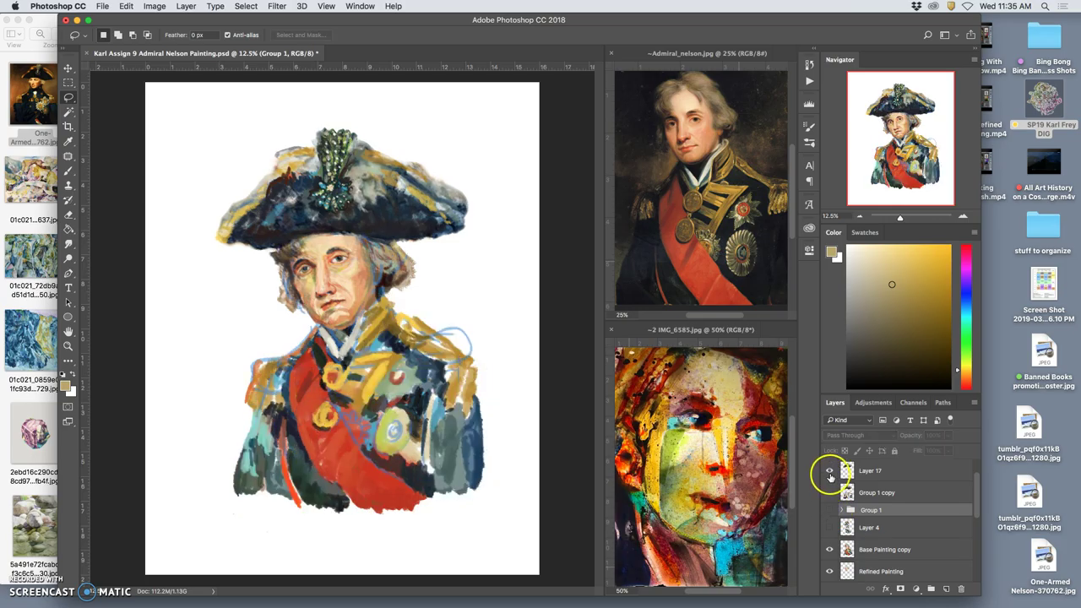
Compare the painting with the isolated hat on Layer 17 hidden and shown.
click(829, 471)
click(829, 471)
click(829, 471)
click(829, 471)
click(829, 471)
click(829, 471)
click(829, 471)
click(829, 471)
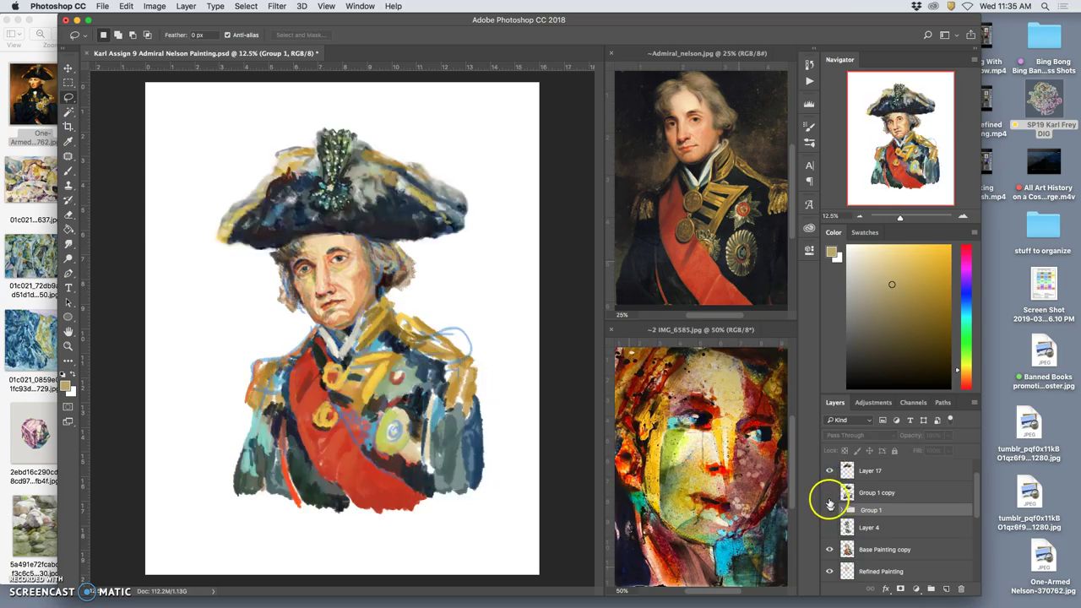
Check Group 1 copy with Layer 17 hidden, and leave both layers visible.
click(829, 493)
click(829, 471)
click(829, 492)
click(829, 493)
click(829, 492)
click(830, 492)
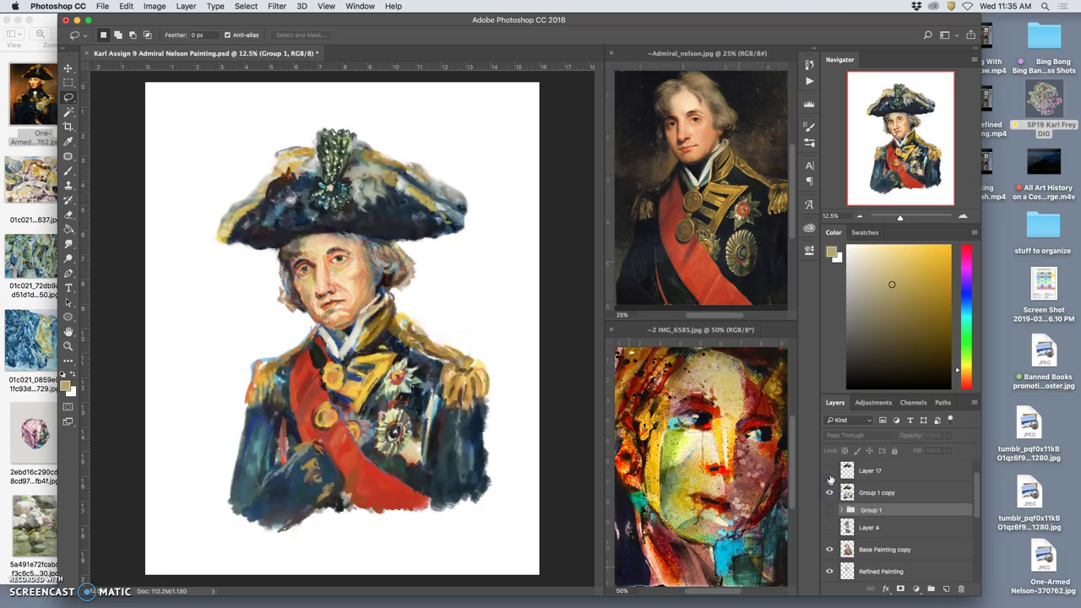
click(830, 473)
Show Layer 4, compare it with Group 1 copy hidden and shown, and move Layer 4 between Group 1 copy and Layer 17.
click(829, 526)
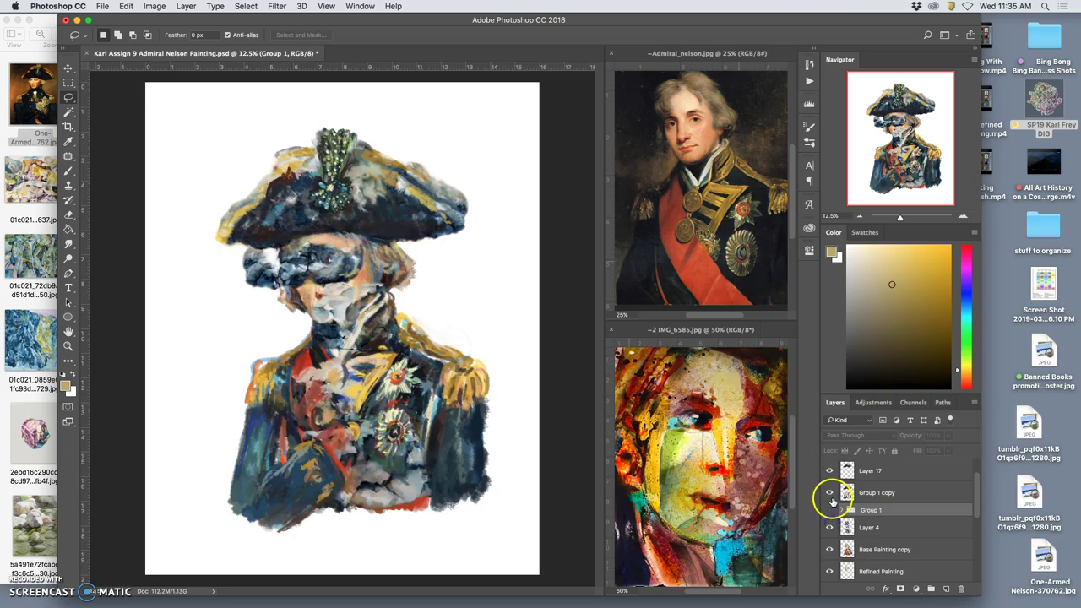
click(830, 493)
click(830, 493)
click(830, 493)
click(830, 493)
click(865, 528)
key(super+])
key(super+])
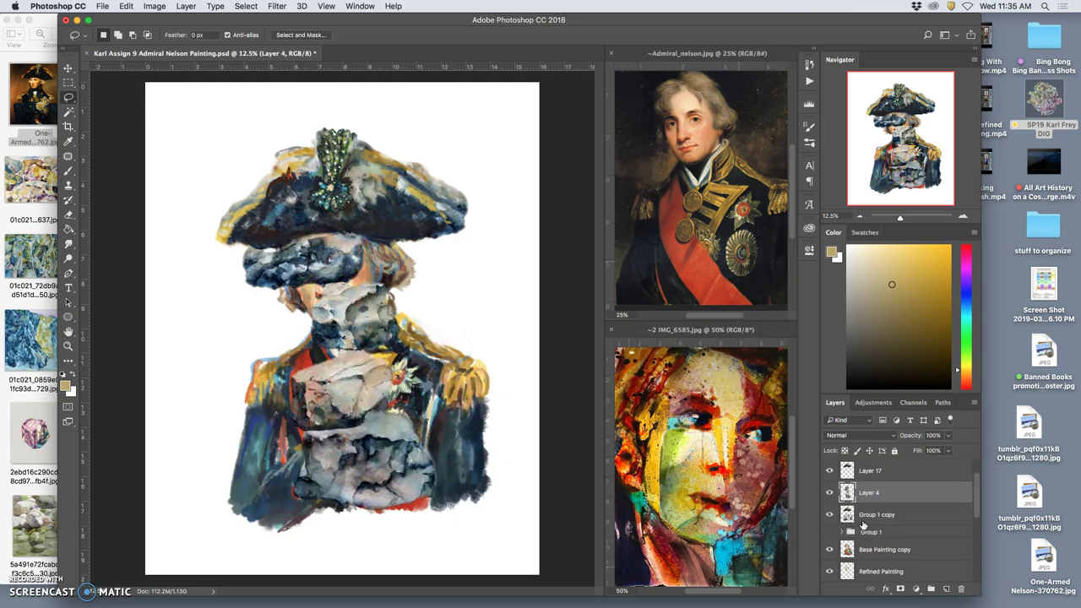
Free-transform the rocks on Layer 4, extending them slightly downward and outward and lowering their upper edge.
key(super+t)
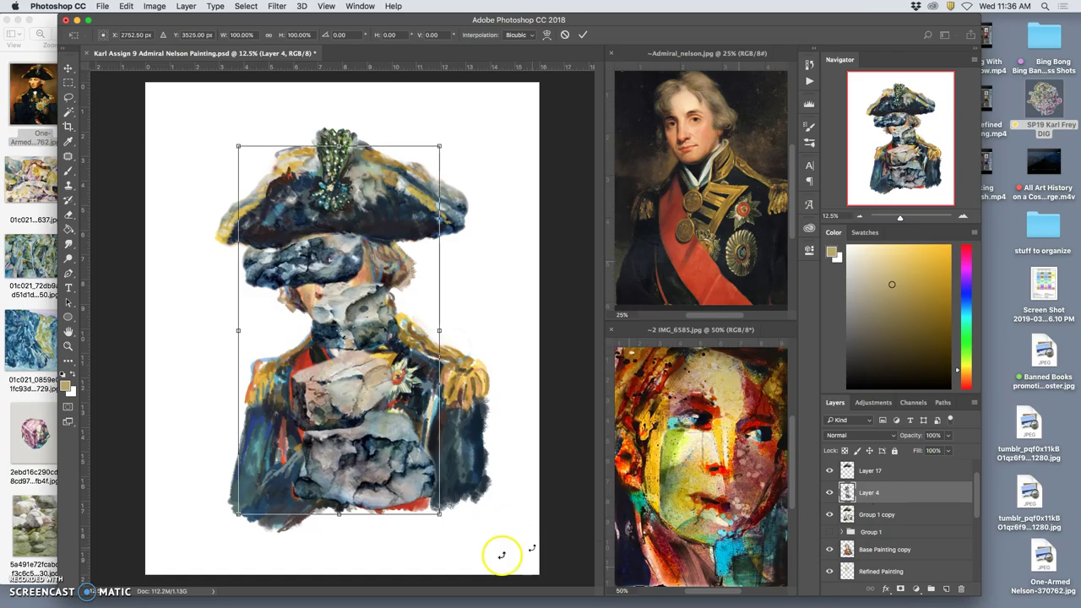
drag(442, 515, 450, 532)
drag(347, 145, 346, 153)
key(Return)
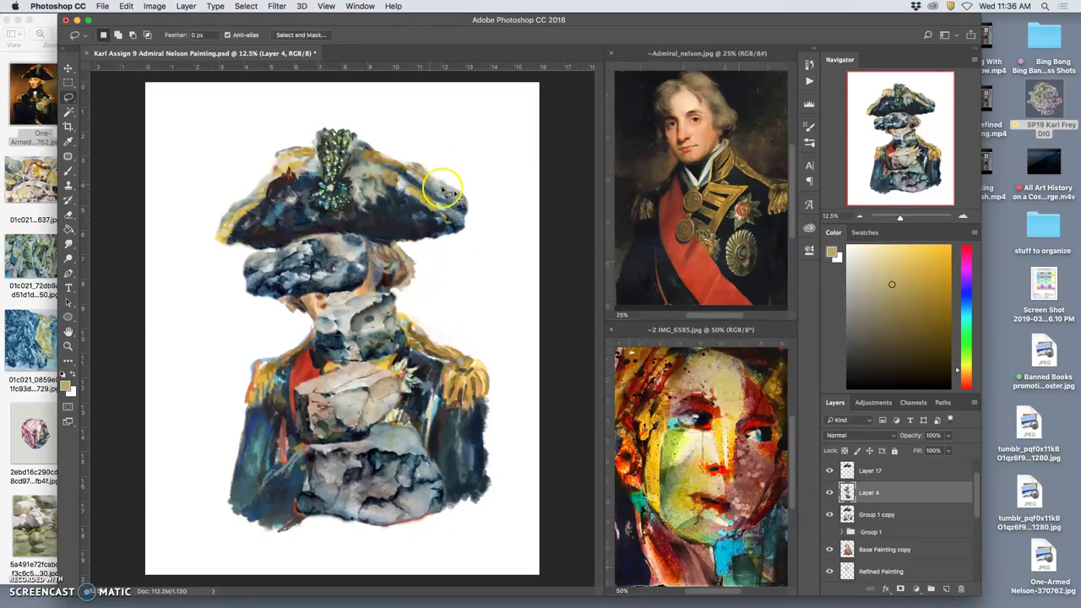
Select the hat on Layer 17 and set up the Eraser with the custom SP19 brush.
click(873, 472)
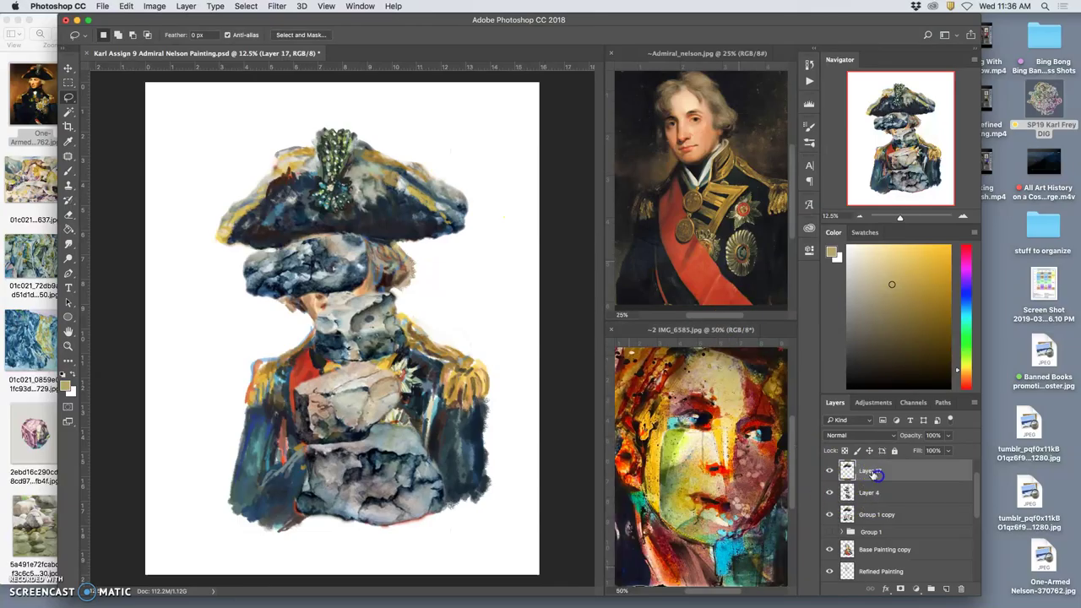
click(68, 214)
click(321, 235)
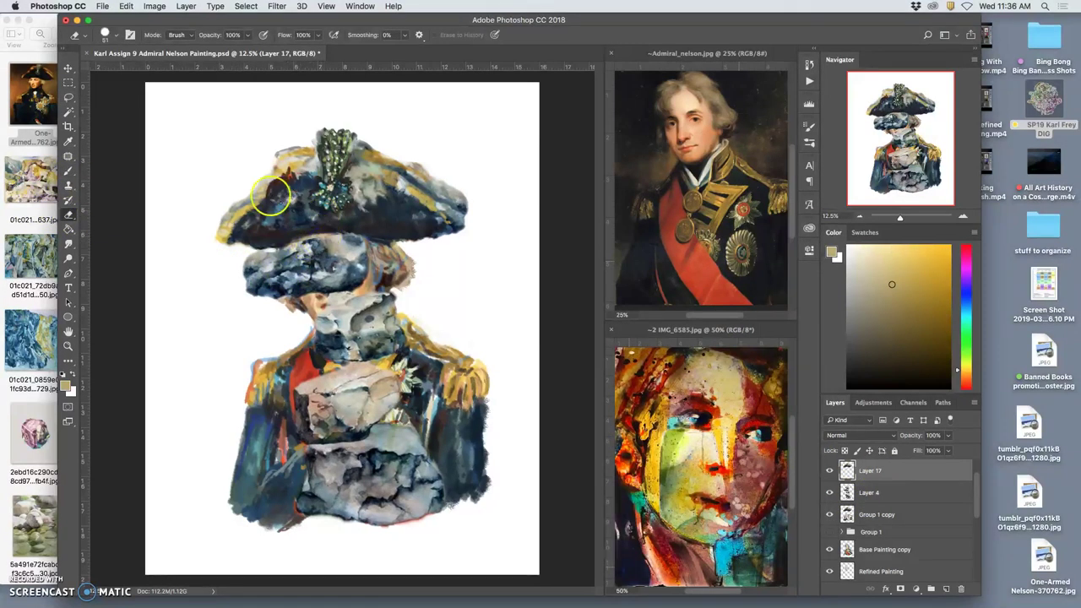
click(107, 34)
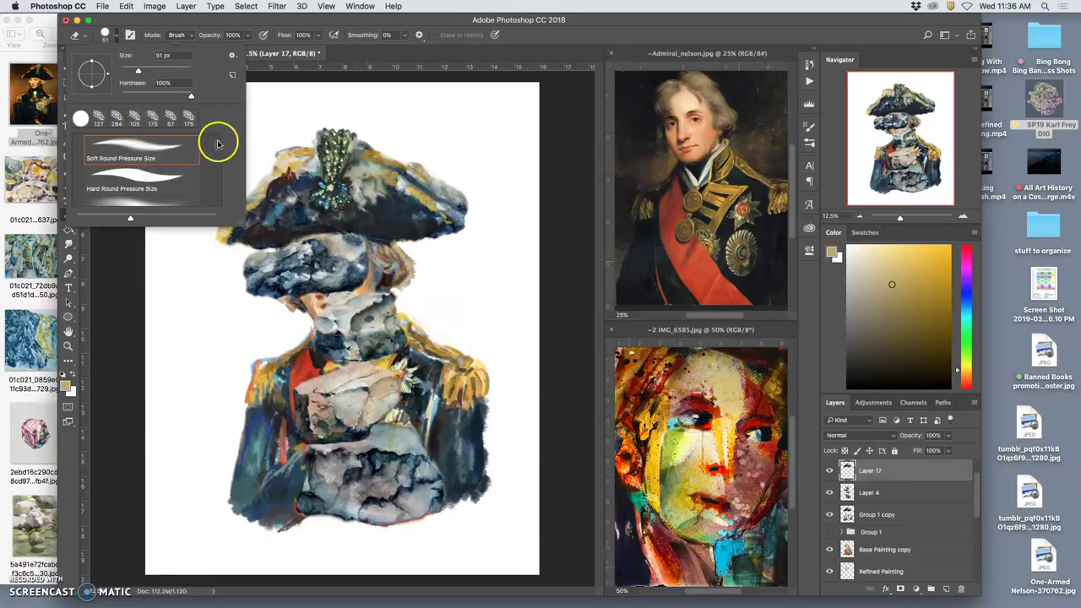
mouse_move(219, 144)
mouse_down()
mouse_move(204, 233)
mouse_move(217, 197)
mouse_move(217, 215)
mouse_up()
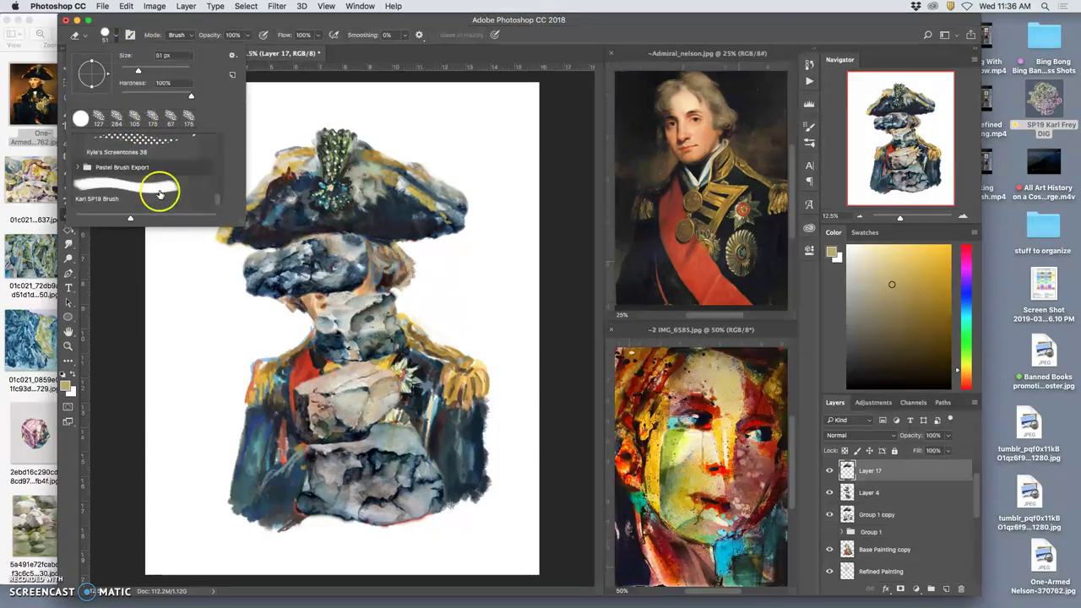
Enable Shape Dynamics for the eraser brush with size controlled by Pen Pressure, Size Jitter 20%, Angle Jitter 14% and Roundness Jitter about 16%.
click(808, 126)
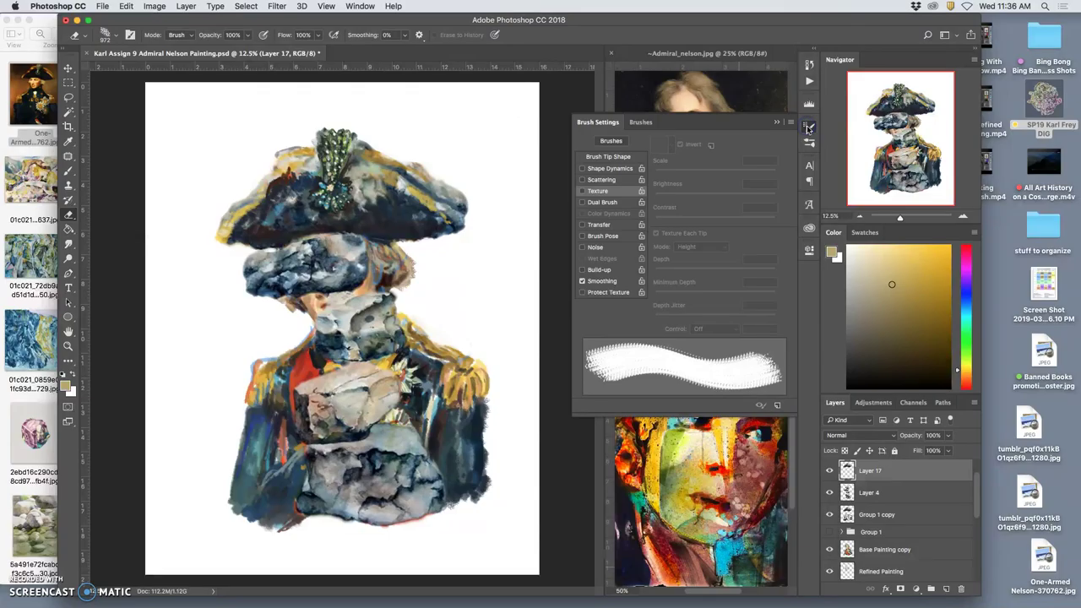
click(612, 169)
click(705, 163)
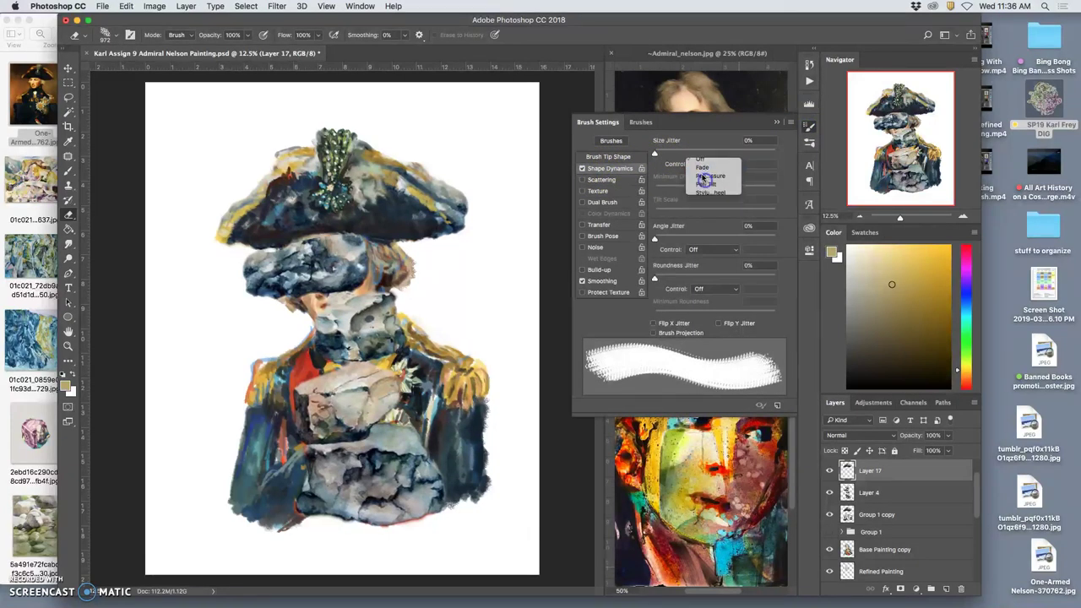
click(704, 173)
drag(655, 152, 684, 152)
drag(654, 238, 673, 236)
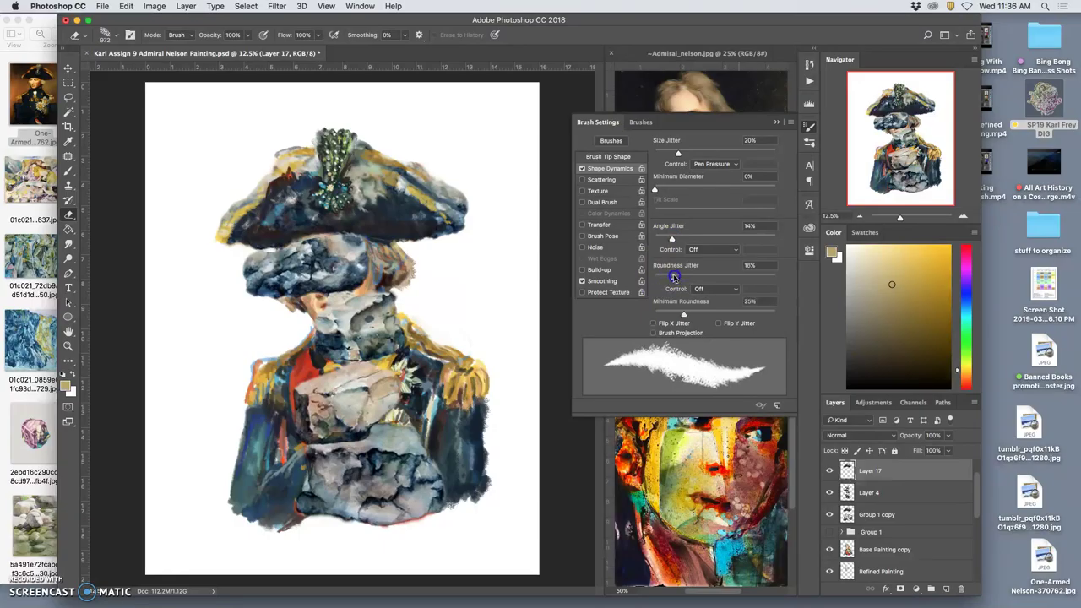
click(673, 276)
Enable the eraser brush's Texture with a Depth of 21%, leaving Noise off.
click(599, 196)
click(599, 191)
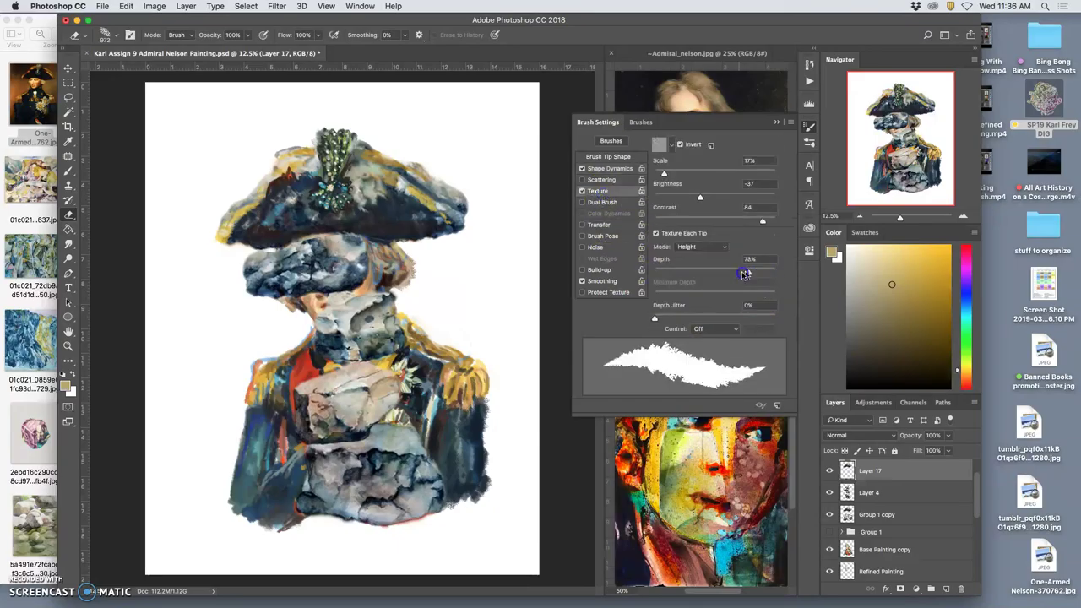
drag(737, 274, 679, 273)
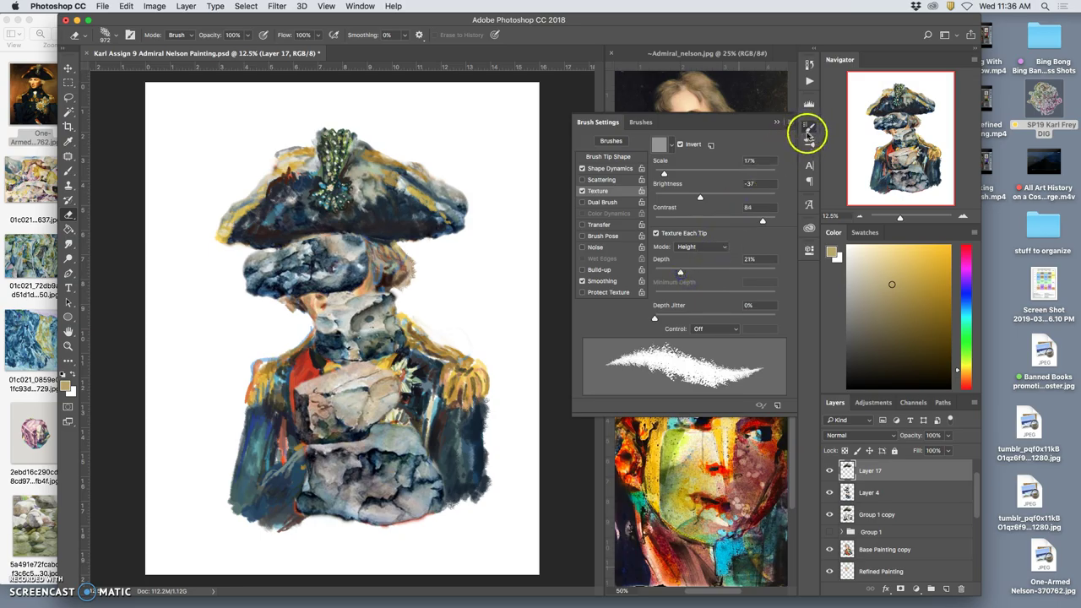
click(582, 247)
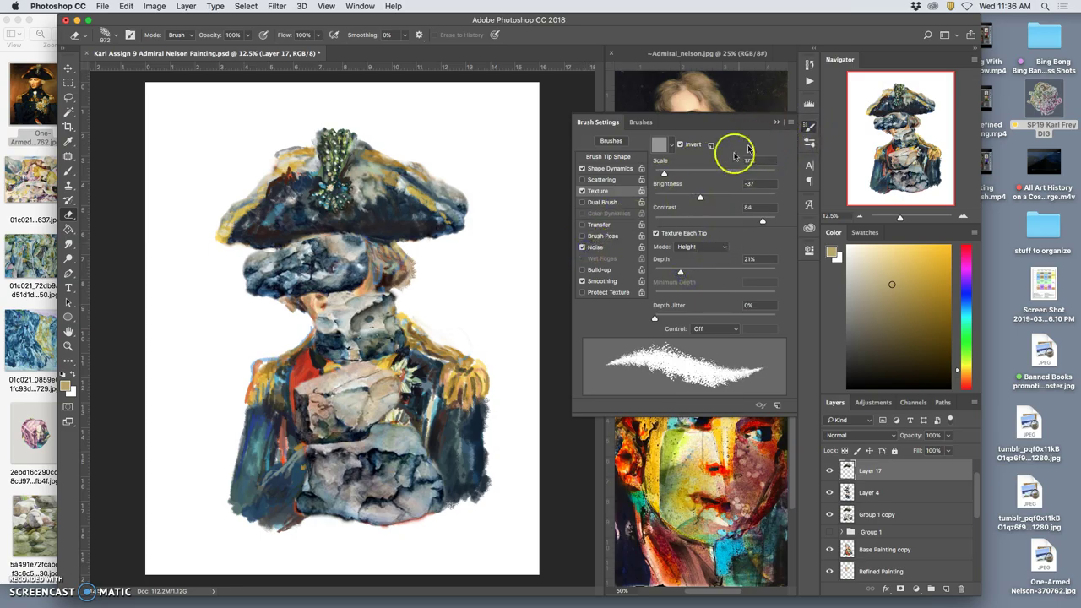
click(581, 247)
click(777, 123)
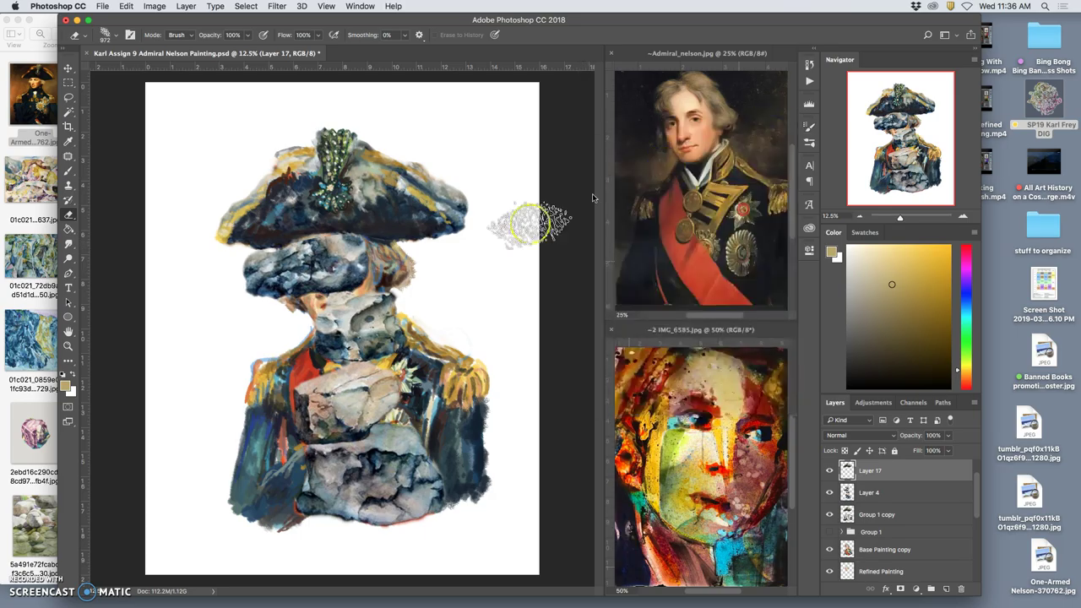
Erase along the hat's lower edge above the top rock on Layer 17, first with a 47 px and again with an 87 px brush.
click(115, 35)
drag(145, 69, 138, 70)
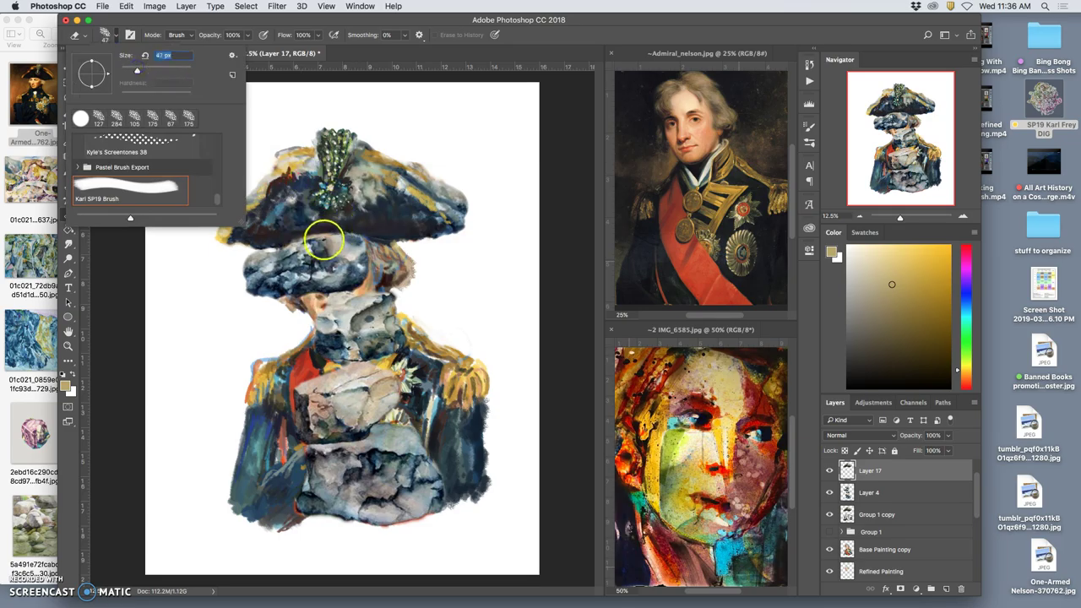
click(317, 237)
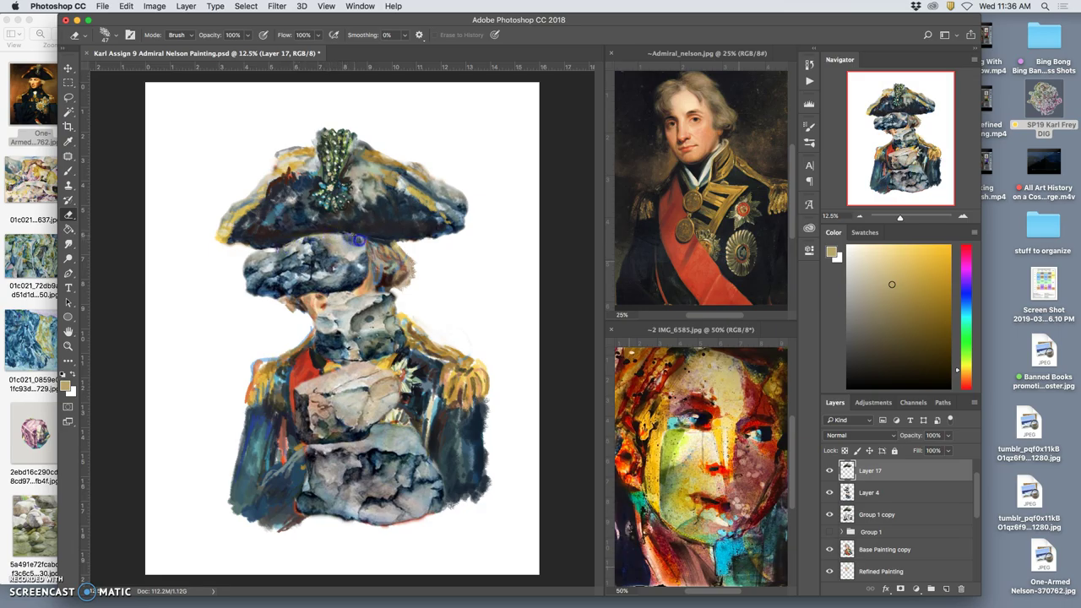
click(105, 34)
drag(137, 70, 151, 70)
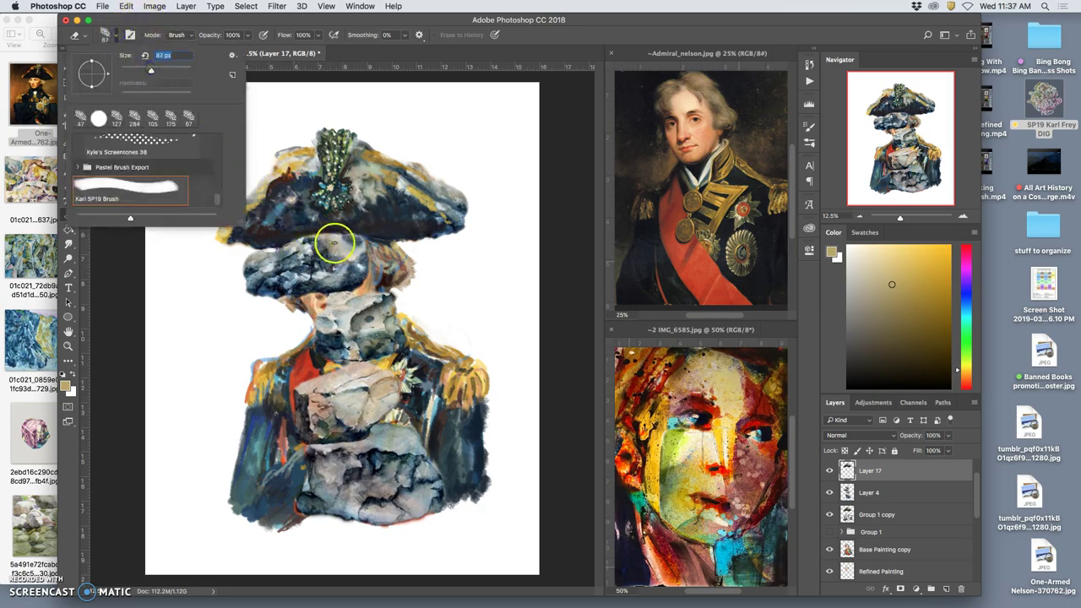
click(333, 243)
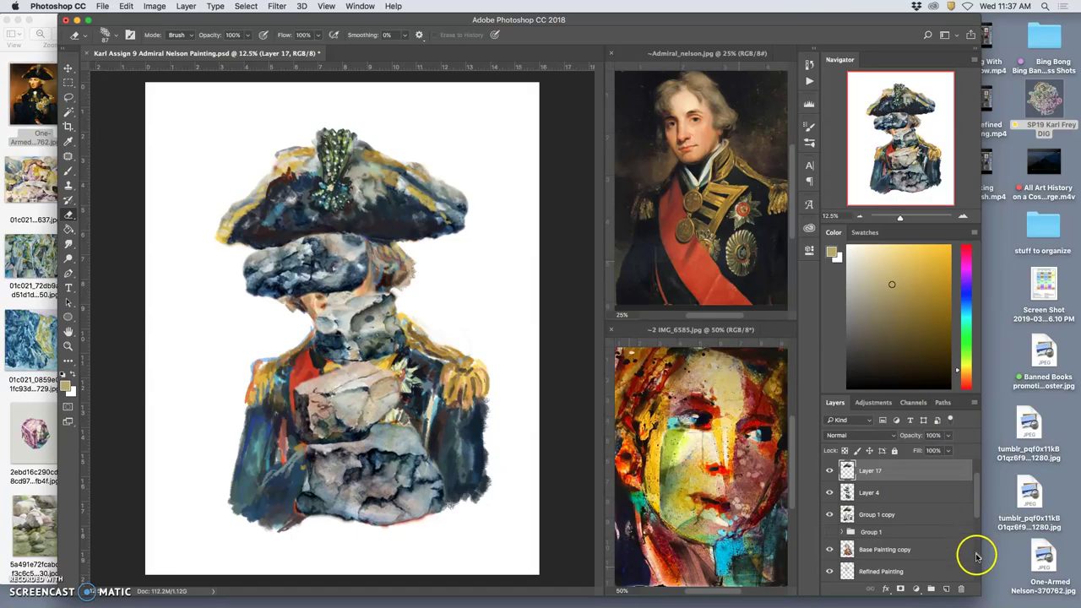
Compare the painting with Layer 4 copy shown and hidden, leave it hidden, and add an empty layer above Layer 17.
drag(977, 518, 978, 504)
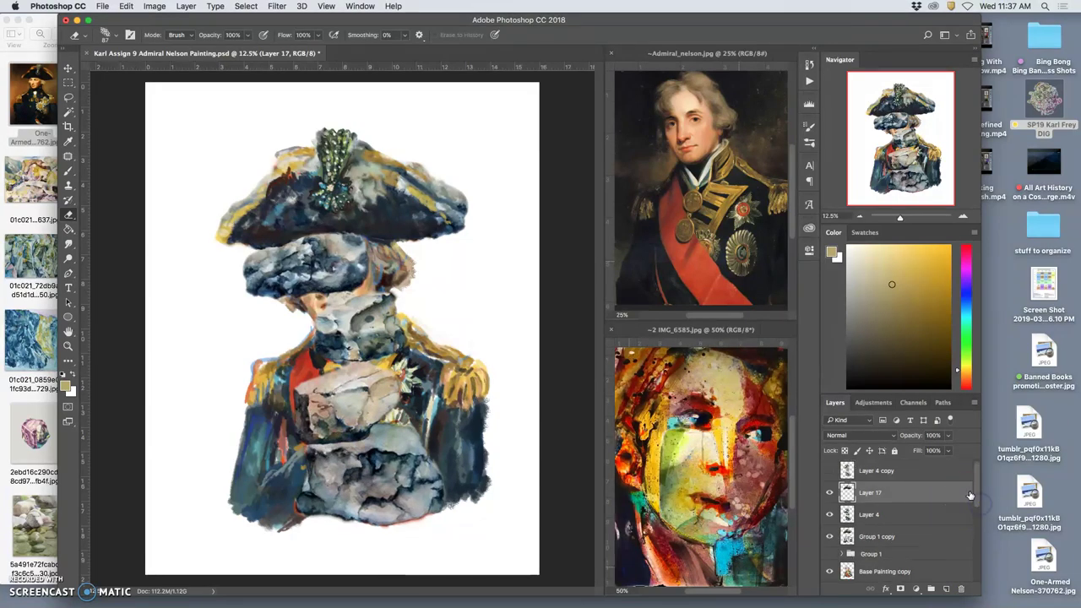
click(829, 470)
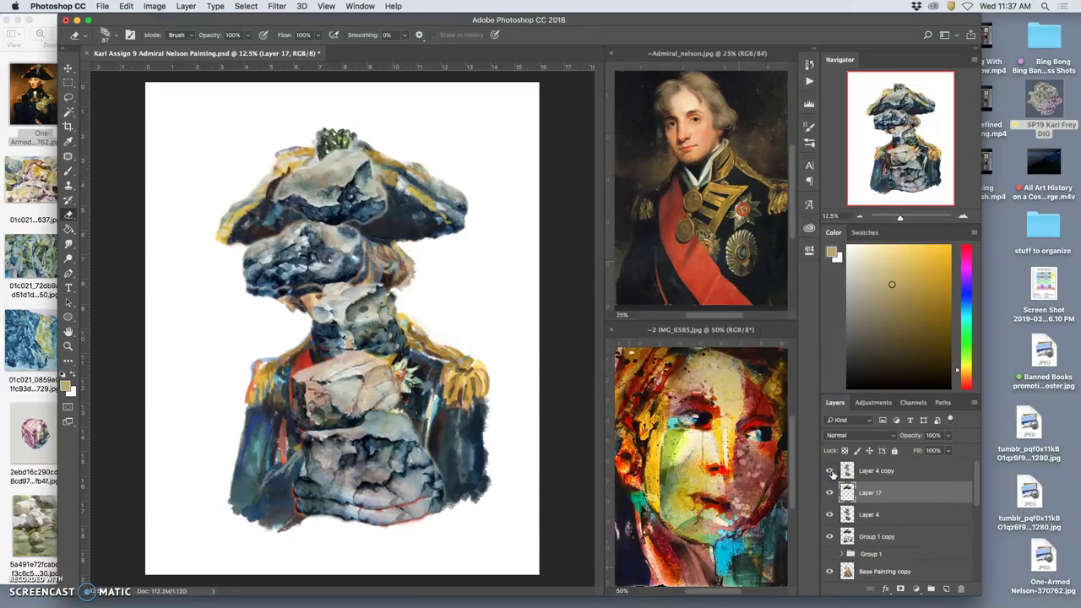
click(832, 472)
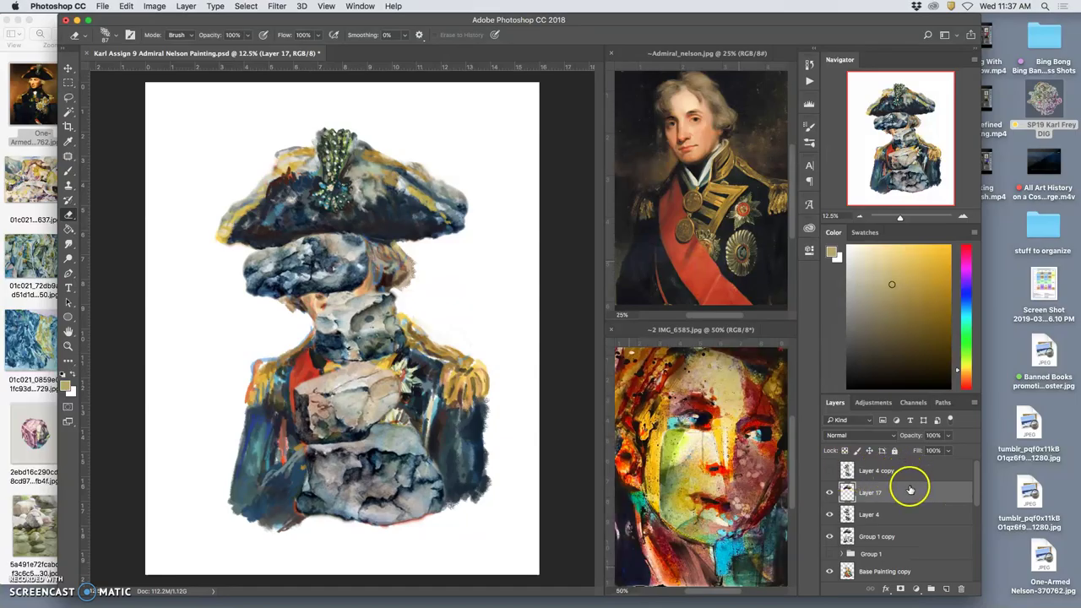
click(946, 589)
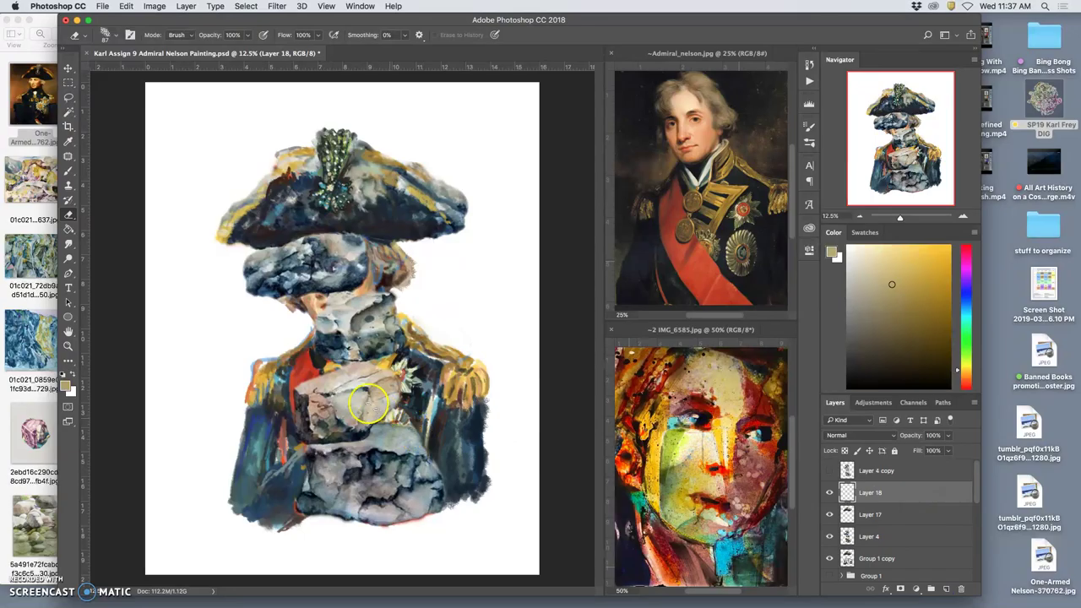
Lighten the rocks on Layer 4 with Levels, using a midtone input of 1.27 and output levels of 14 and 236.
click(873, 537)
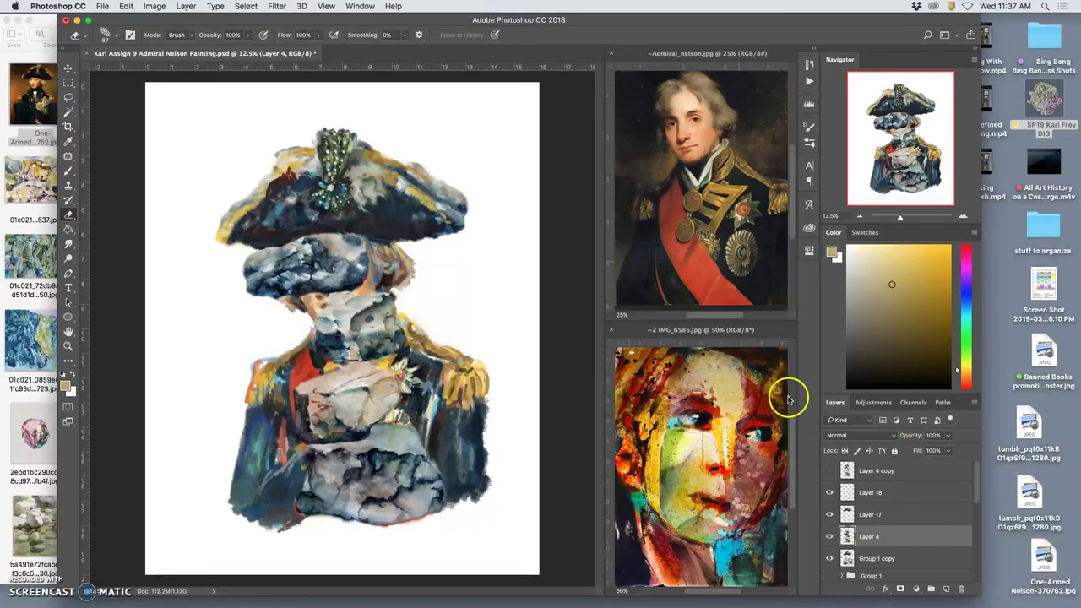
key(super+j)
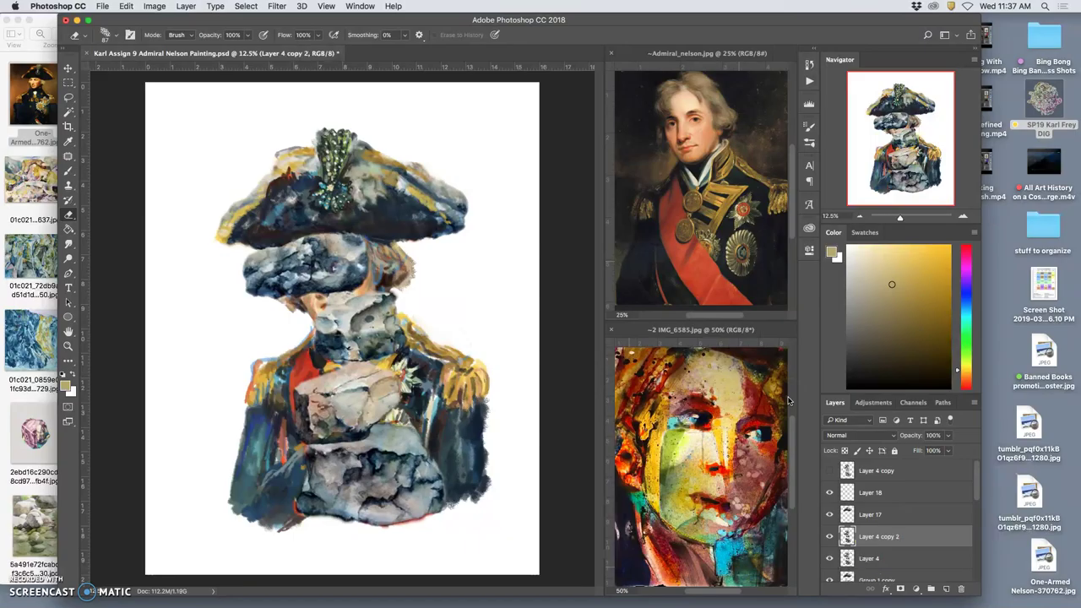
key(super+z)
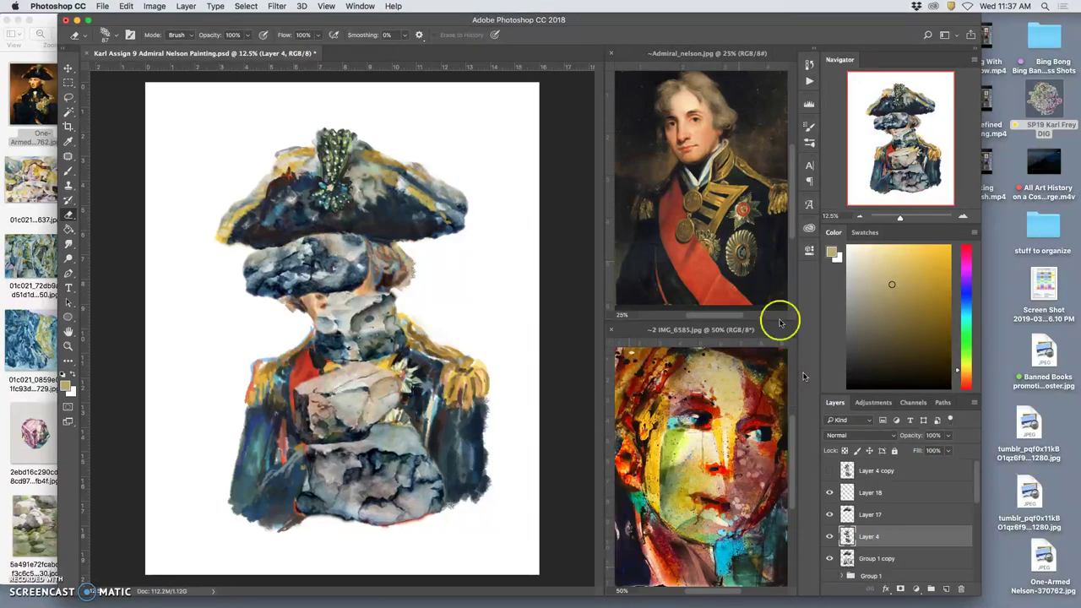
click(154, 6)
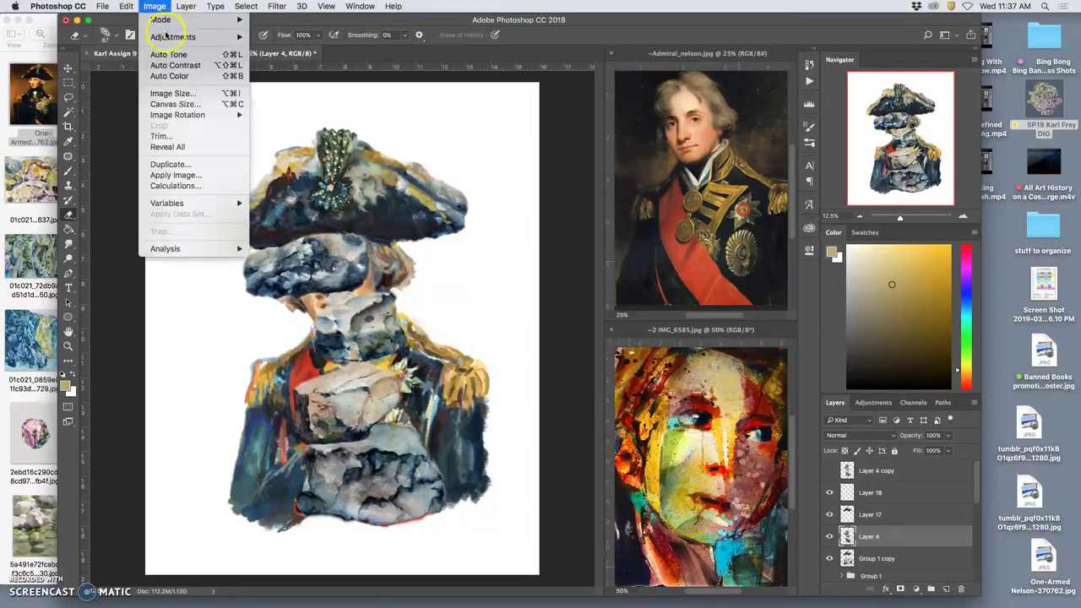
mouse_move(172, 37)
click(276, 48)
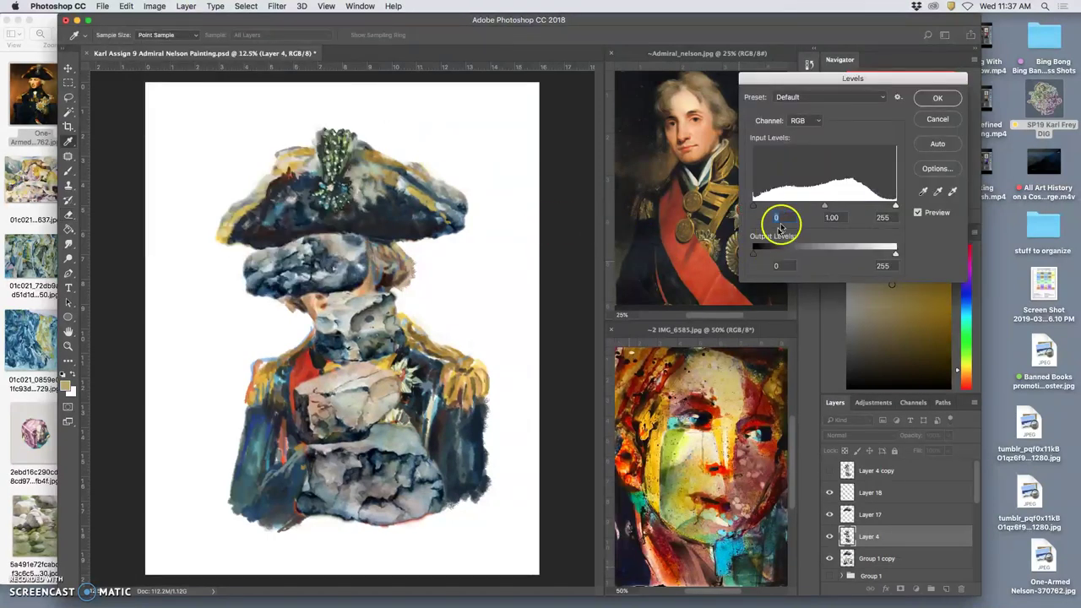
drag(826, 207, 810, 208)
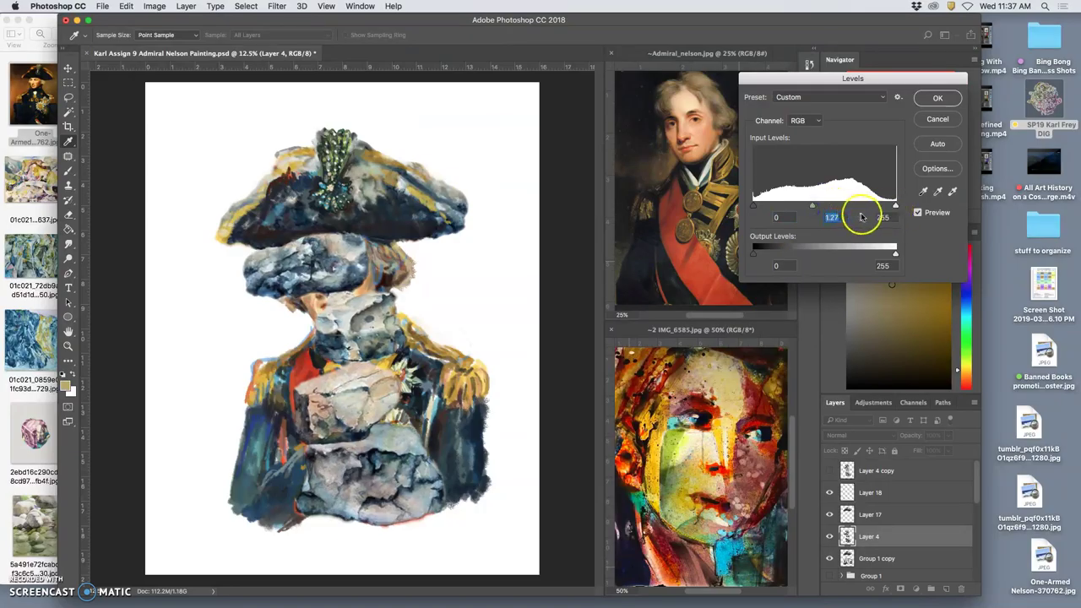
drag(754, 254, 765, 253)
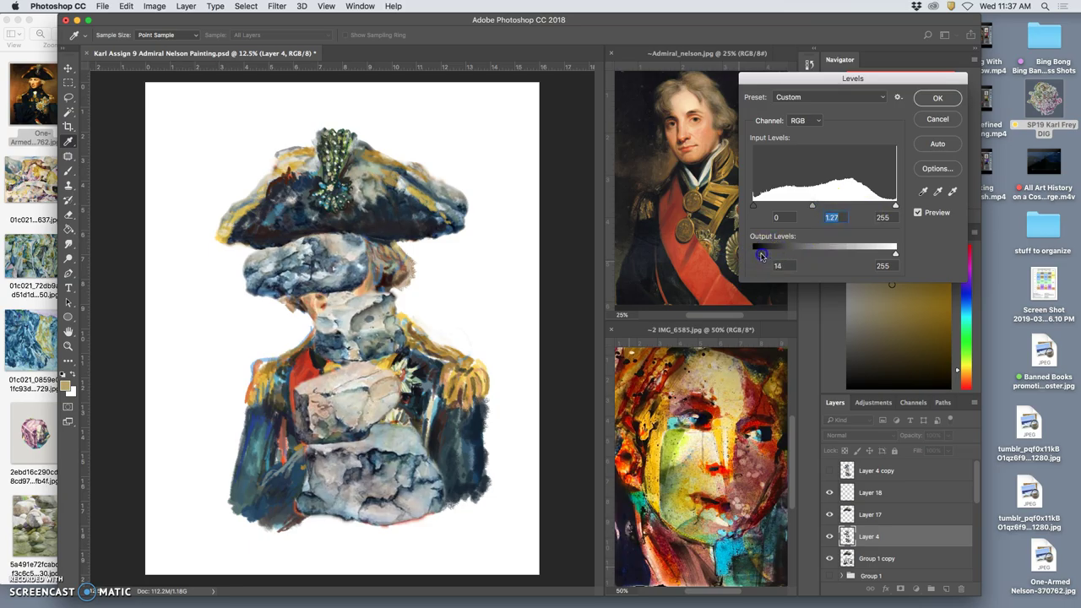
drag(895, 255, 885, 256)
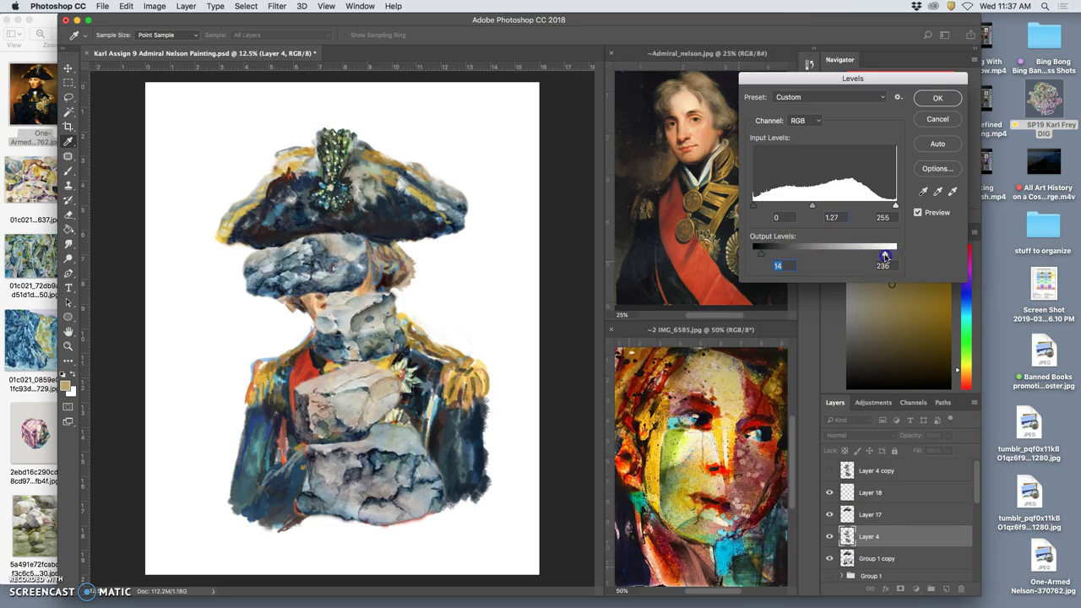
click(932, 100)
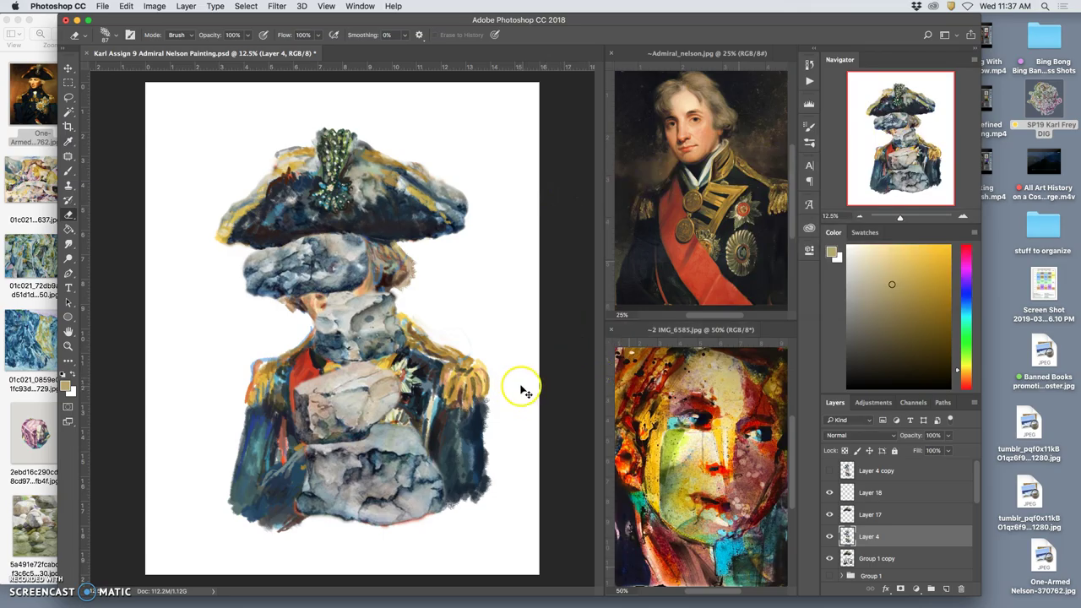
Select Layer 18 and use the Brush to paint a teal sampled from the uniform's shoulder onto the upper rock.
key(super+equal)
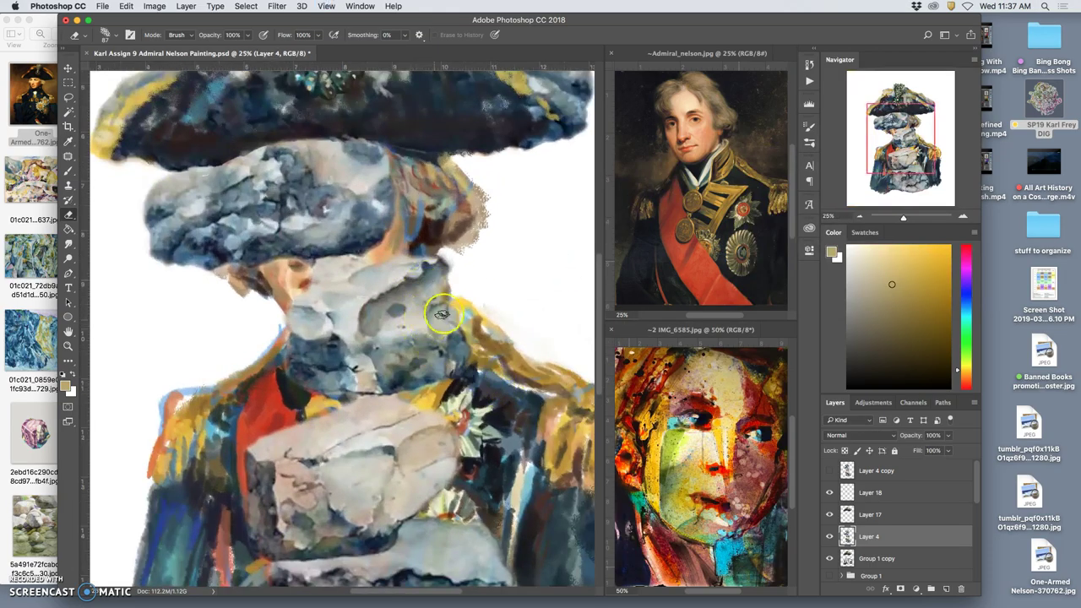
click(934, 496)
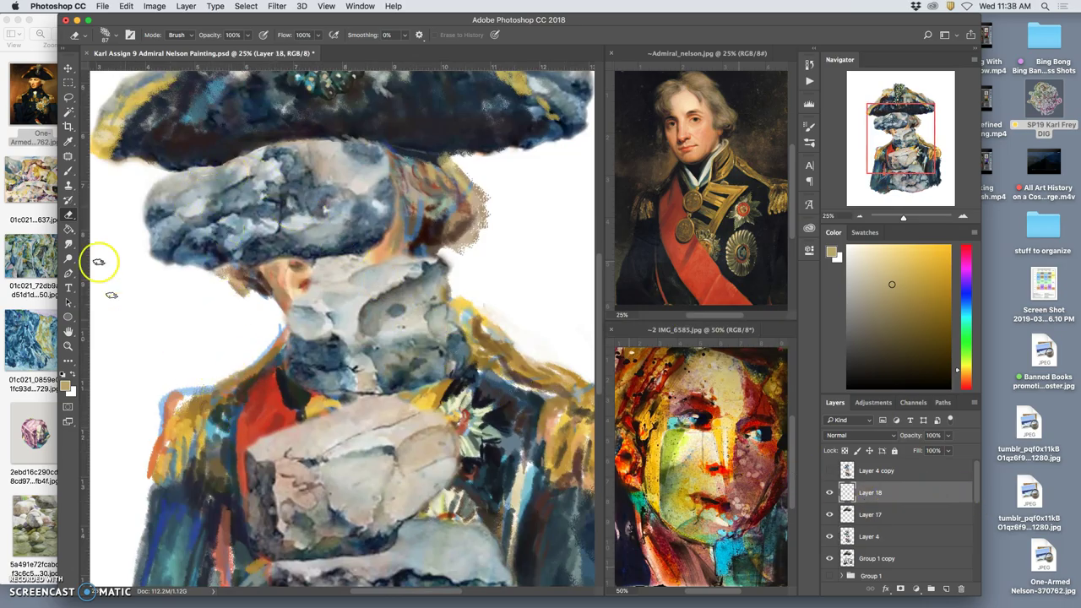
click(70, 171)
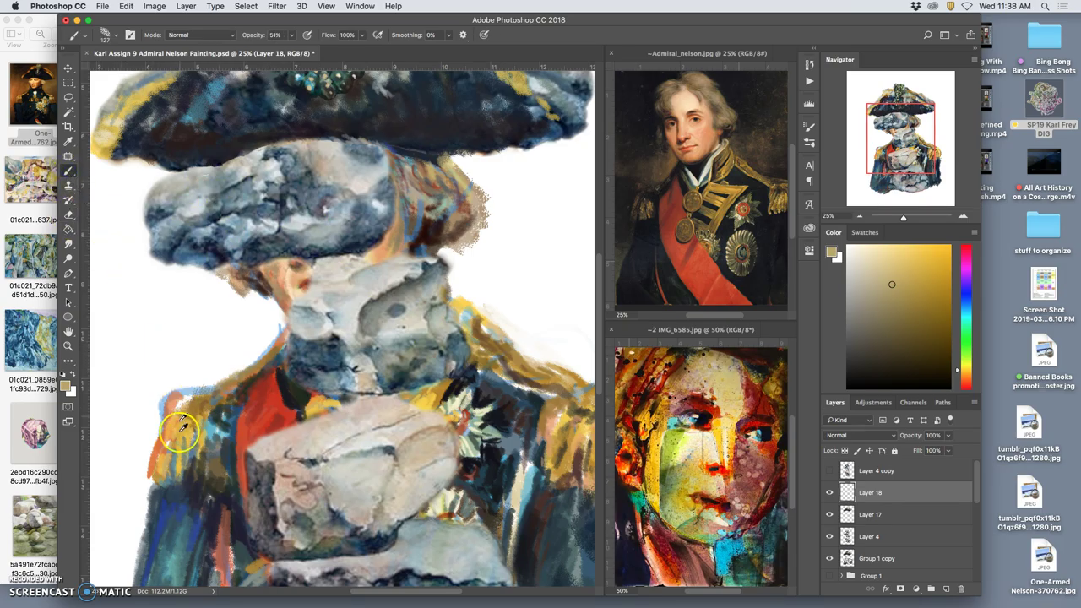
alt+click(210, 433)
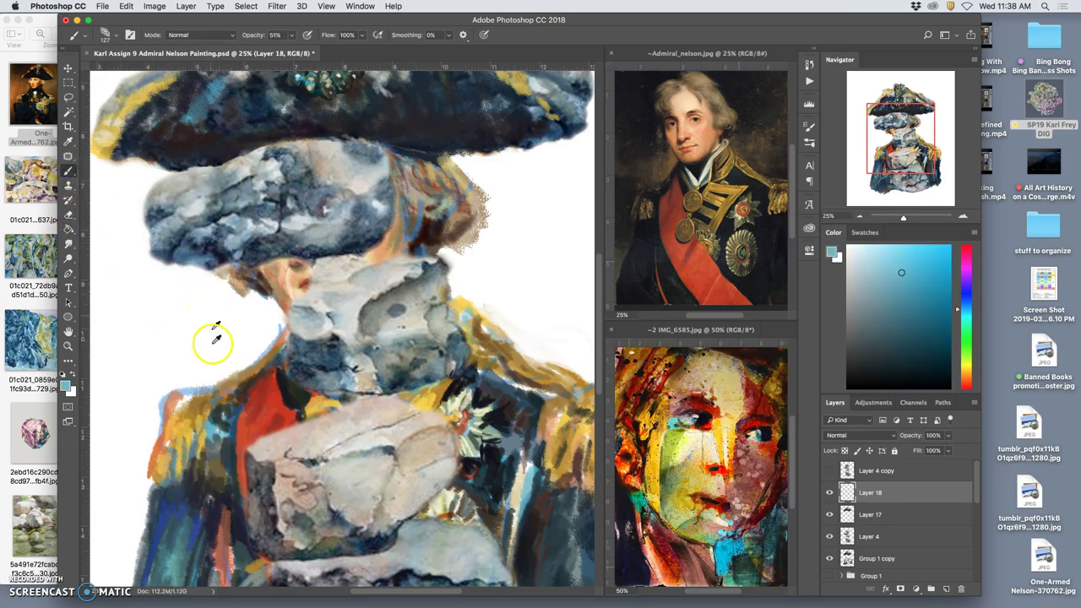
mouse_move(266, 211)
mouse_down()
mouse_move(351, 204)
mouse_move(394, 224)
mouse_move(378, 221)
mouse_move(353, 243)
mouse_up()
Sample dark tones from the uniform and hat plus greys and deep blue from the rock, painting them into the upper rock.
alt+click(516, 414)
alt+click(438, 132)
drag(479, 393, 506, 415)
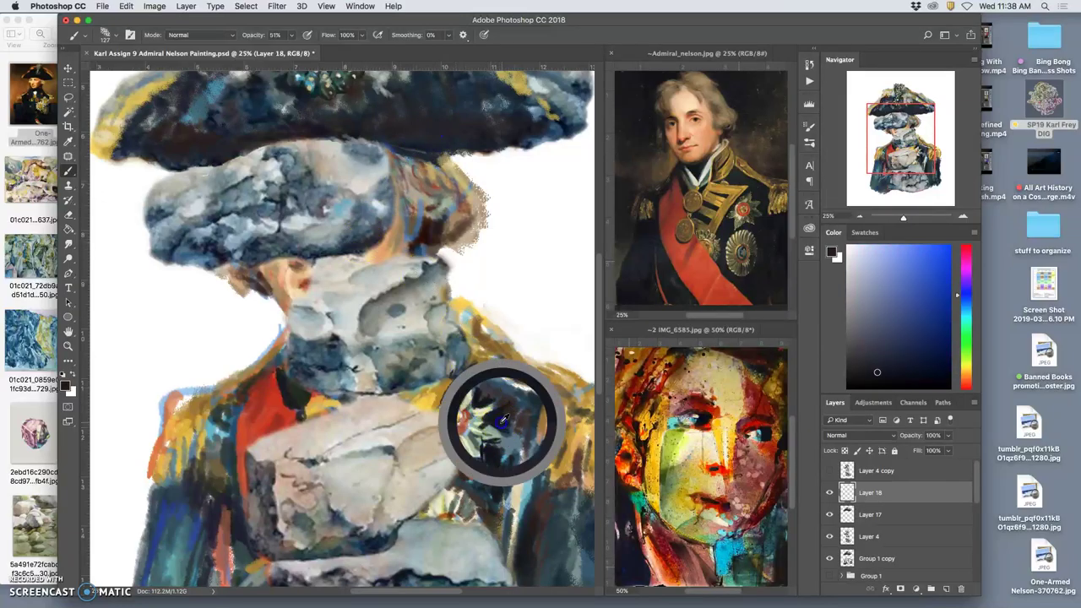
alt+click(316, 245)
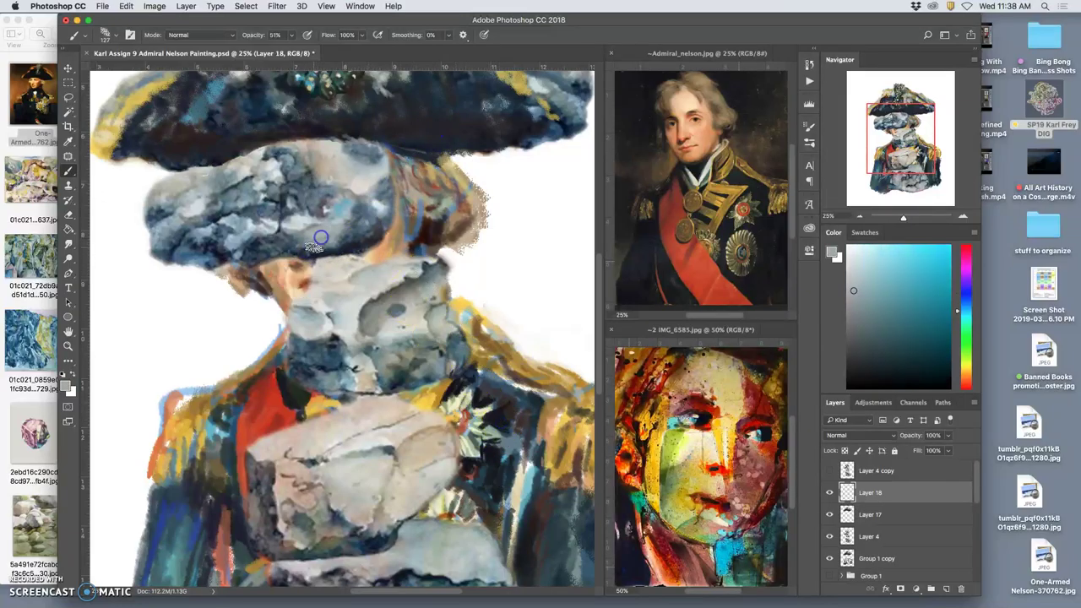
alt+click(319, 209)
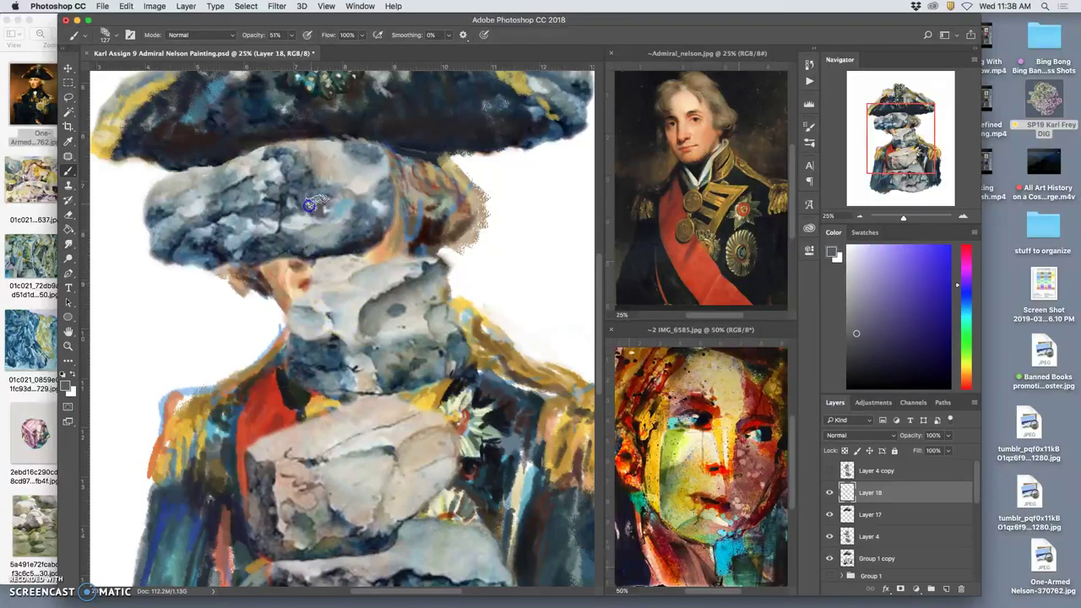
alt+click(284, 195)
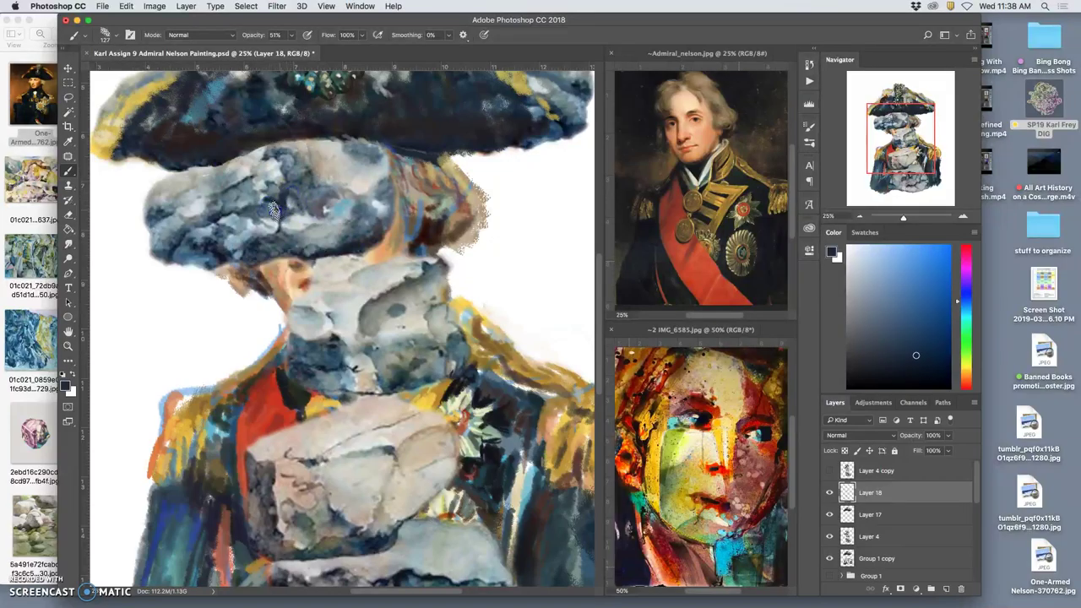
Paint sampled rock colour over the edge where the upper rock meets the hair and hat brim, and sample the brim's dark tone.
alt+click(386, 201)
mouse_move(397, 184)
mouse_down()
mouse_move(382, 195)
mouse_move(386, 132)
mouse_move(468, 106)
mouse_move(366, 181)
mouse_move(381, 189)
mouse_move(514, 91)
mouse_move(447, 116)
mouse_move(454, 131)
mouse_move(382, 126)
mouse_move(395, 121)
mouse_up()
alt+click(445, 126)
Paint sampled grey-blue and dark navy strokes along the lower part of the upper rock.
alt+click(338, 234)
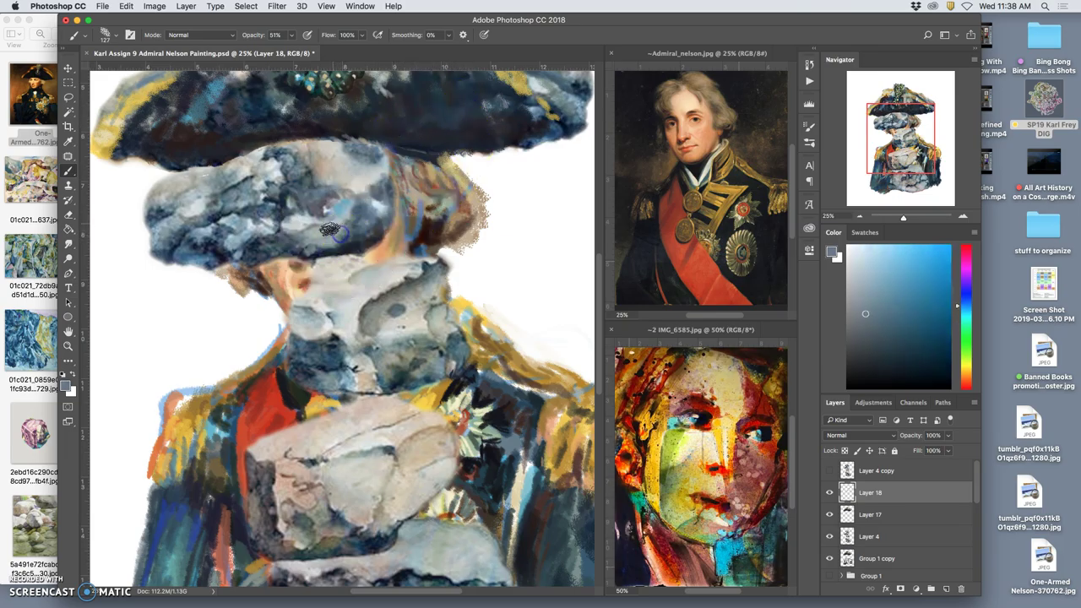
drag(336, 233, 275, 240)
alt+click(273, 205)
click(273, 242)
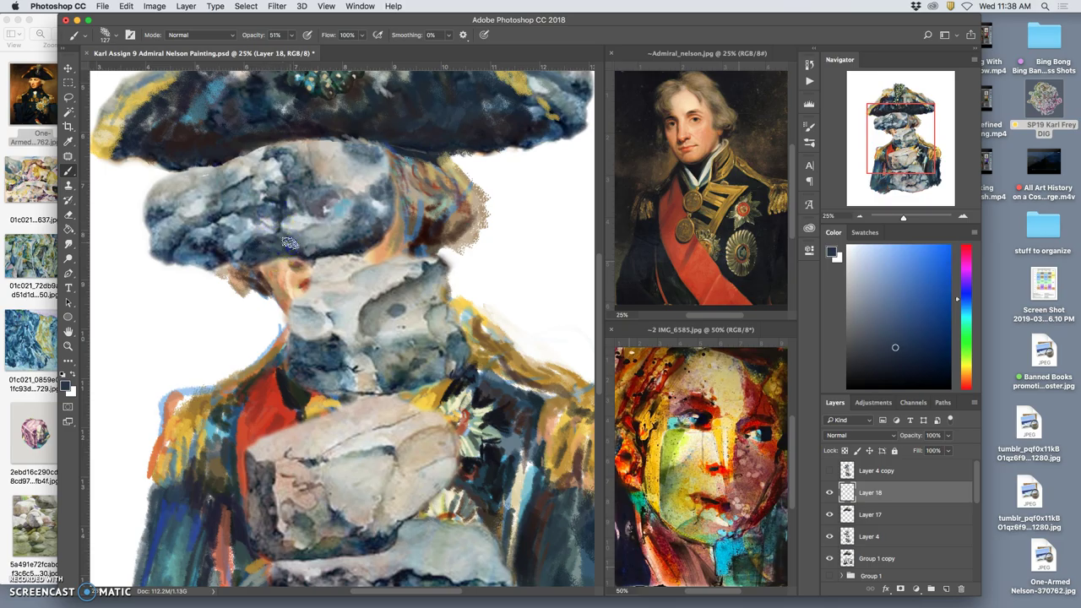
drag(308, 249, 338, 260)
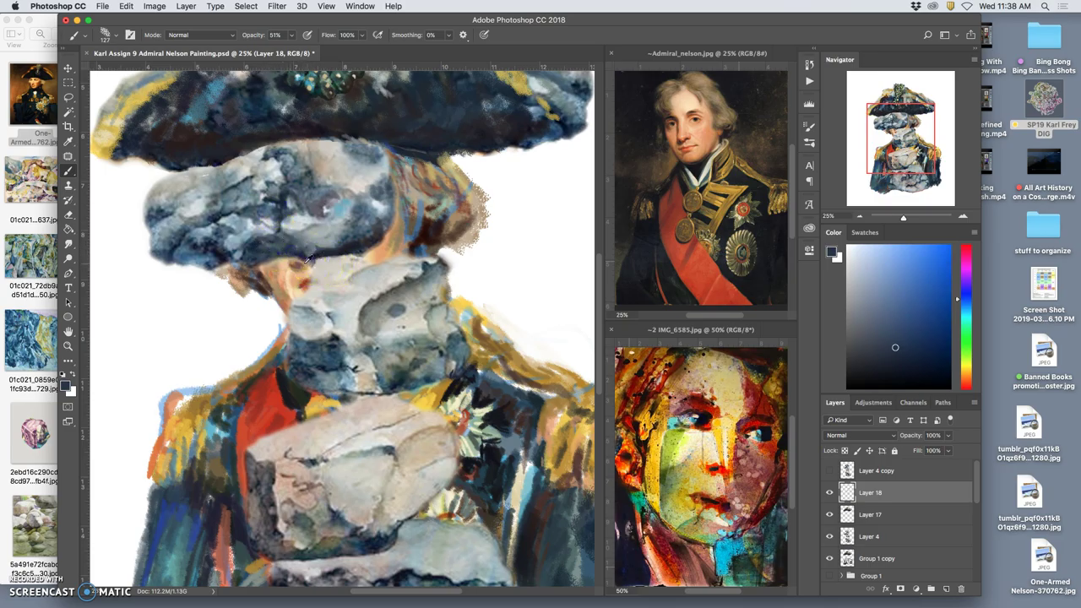
Paint sampled slate blue and the hat ornament's dark green tones across the middle of the upper rock, extending toward its lower edge.
alt+click(287, 213)
drag(298, 186, 313, 171)
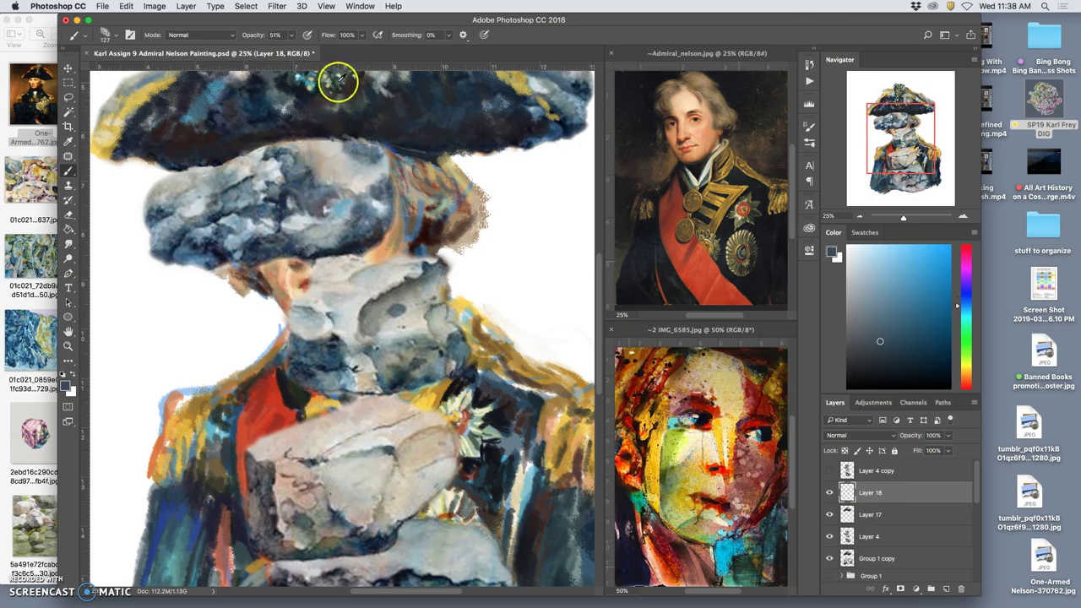
alt+click(339, 82)
click(294, 177)
alt+click(321, 90)
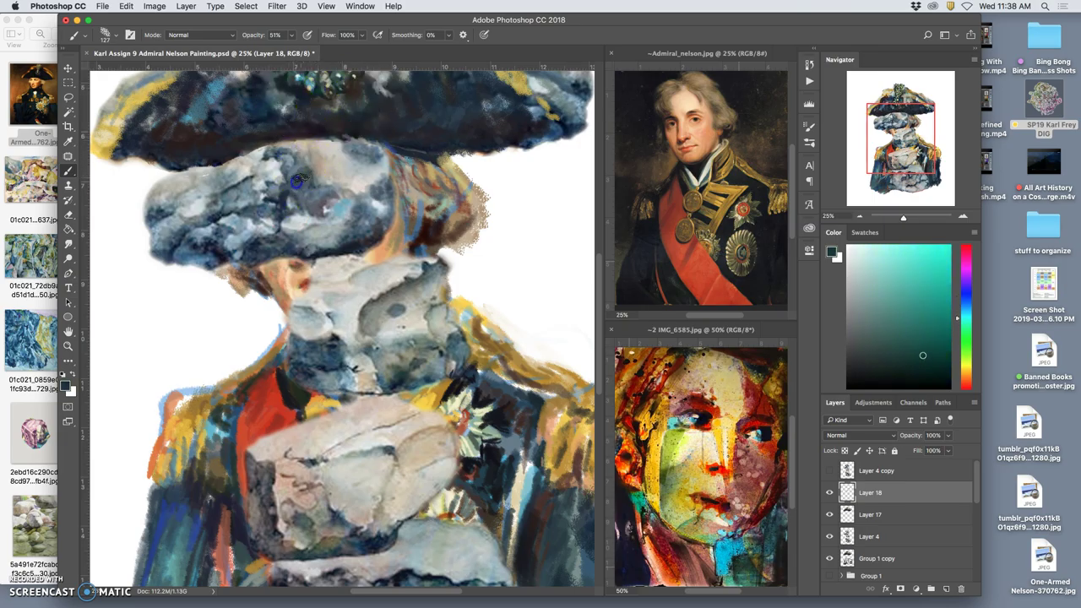
drag(278, 203, 243, 247)
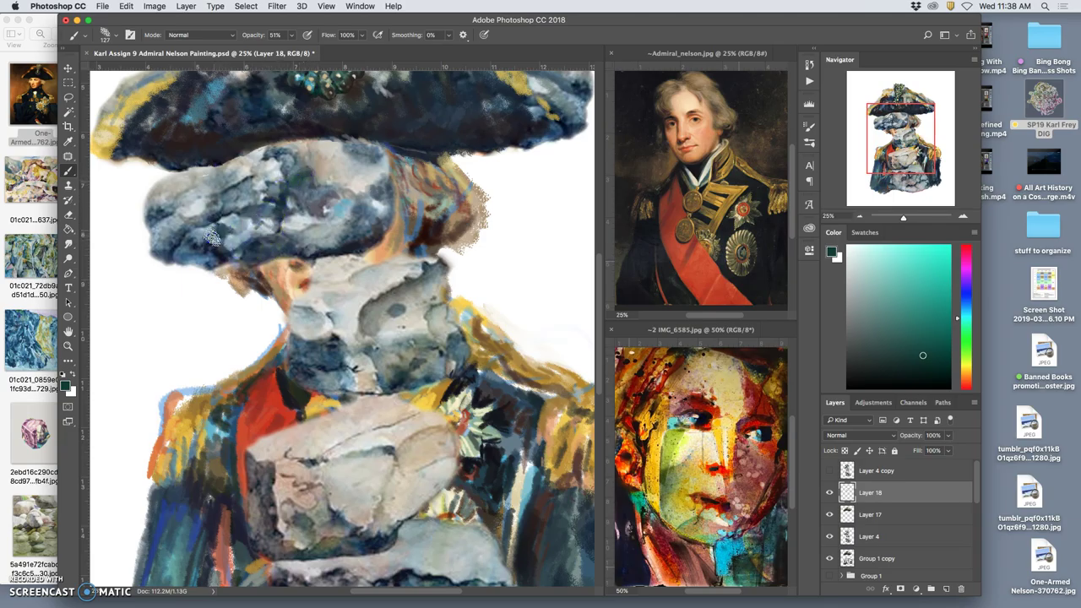